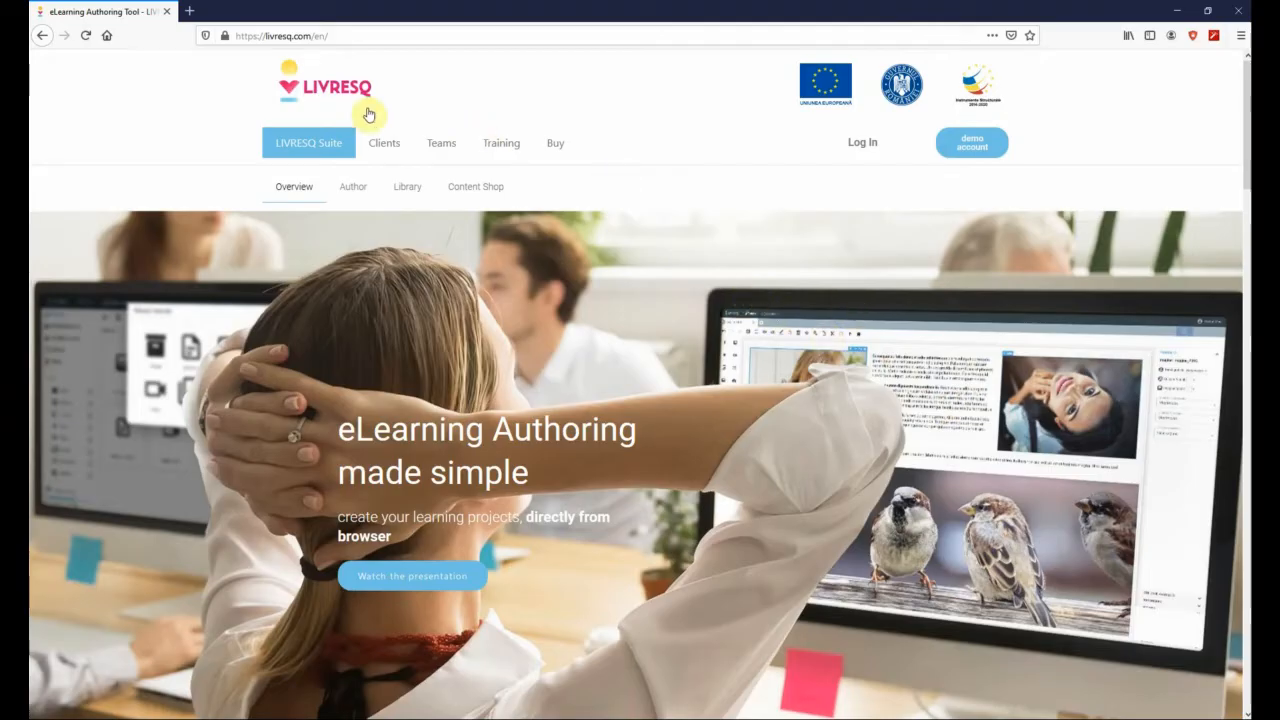
left_click(282, 36)
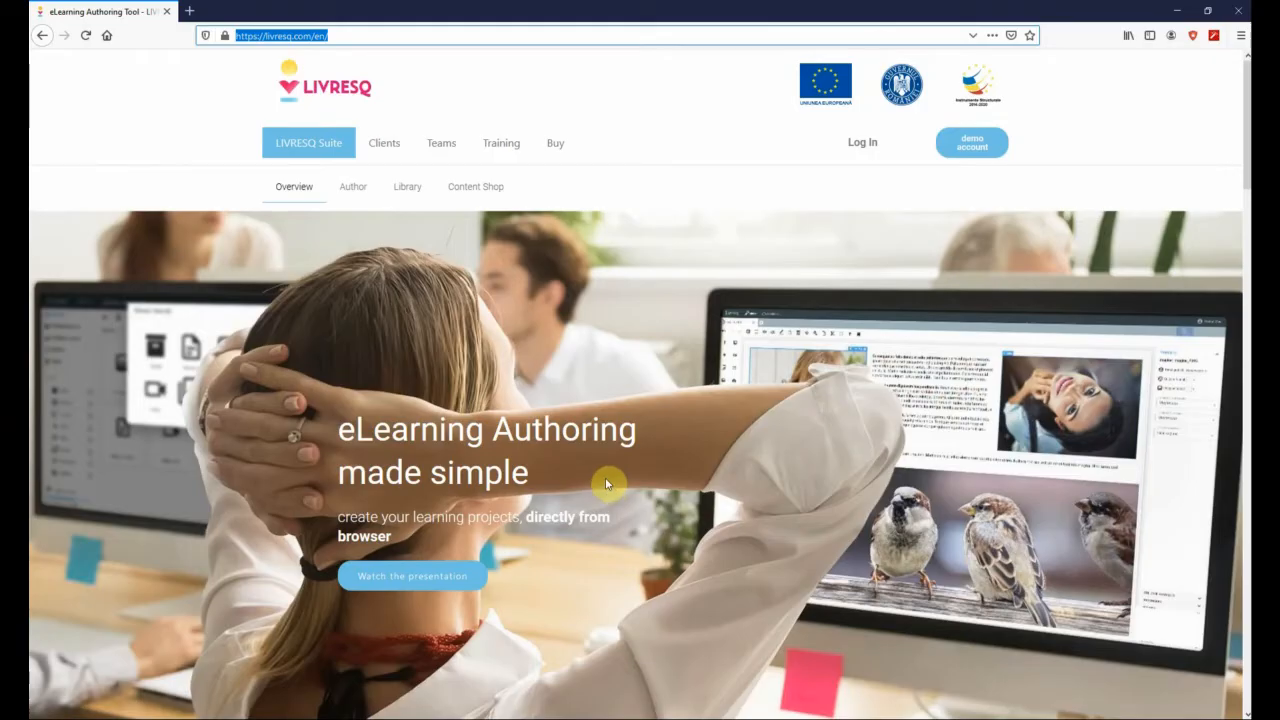
scroll(603, 483, "down", 3)
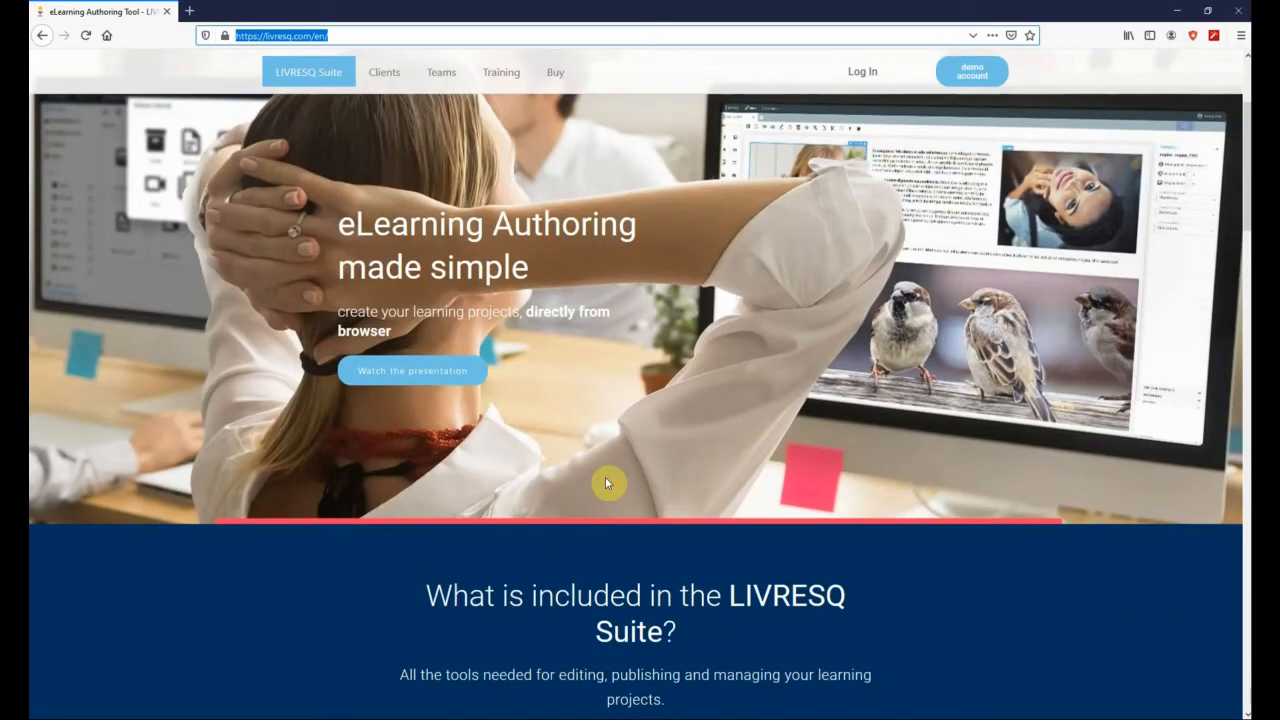
left_click(766, 437)
scroll(768, 437, "up", 3)
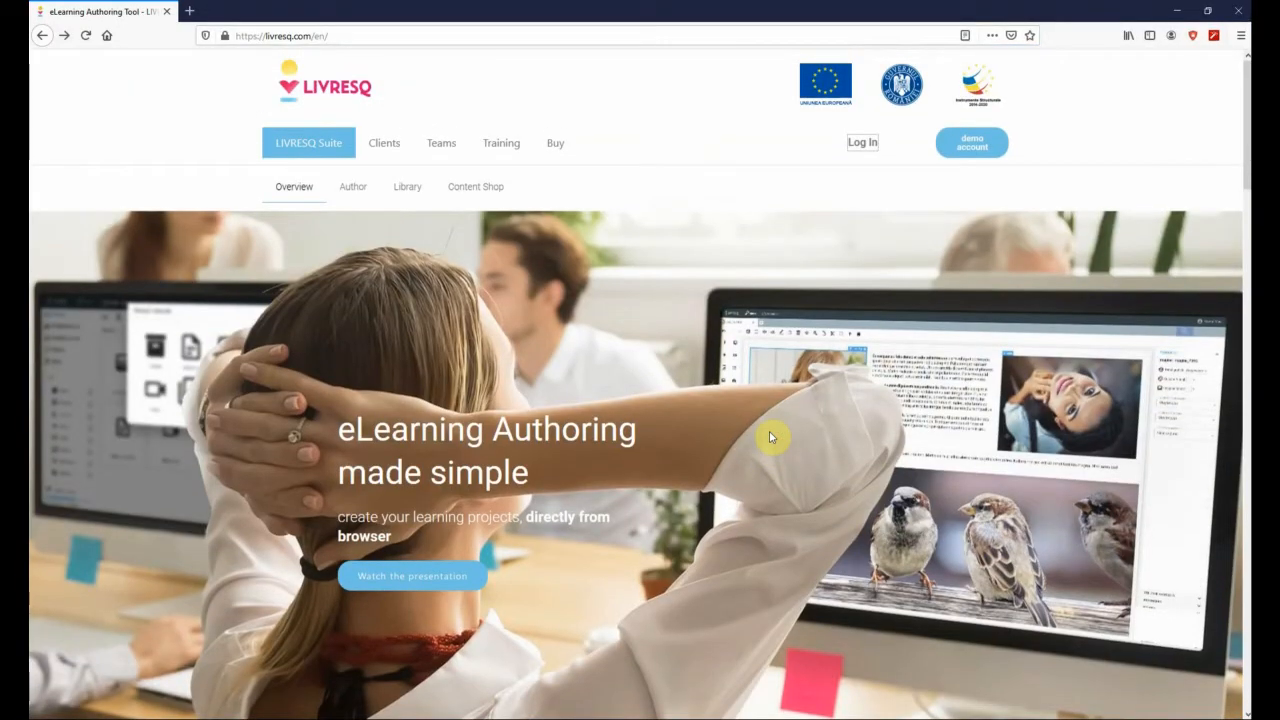
scroll(770, 437, "down", 4)
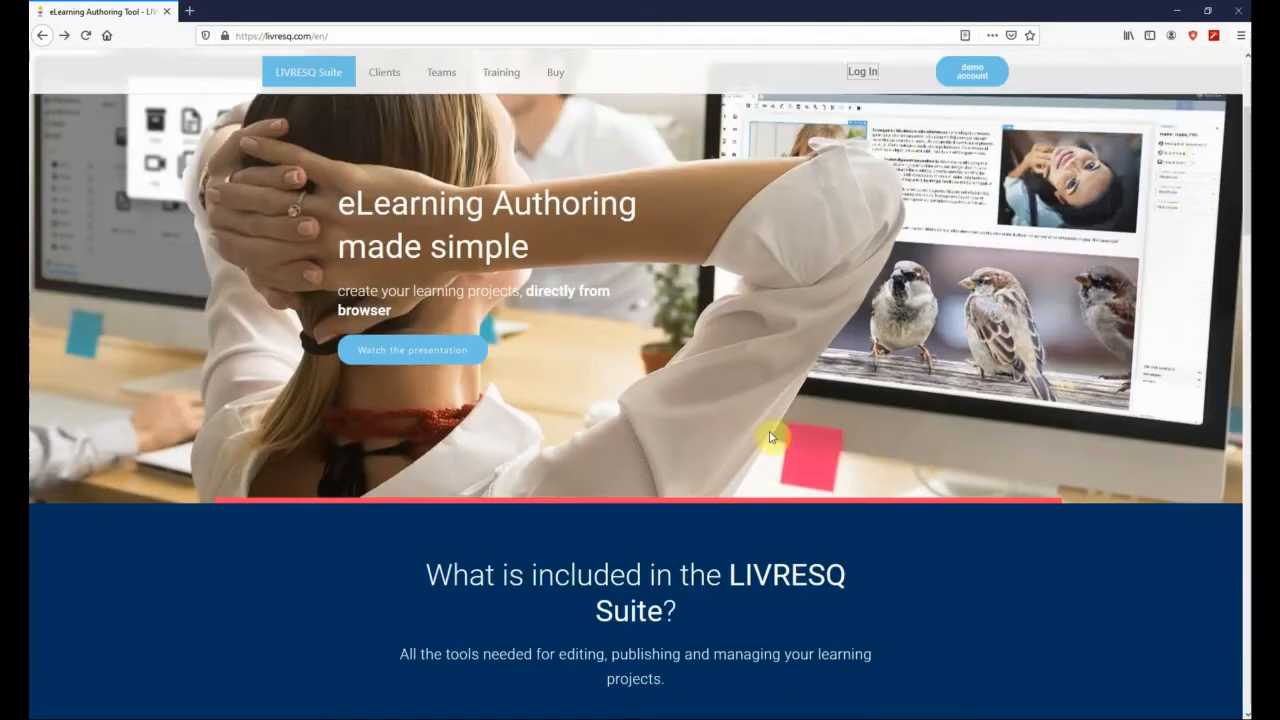
scroll(770, 437, "up", 4)
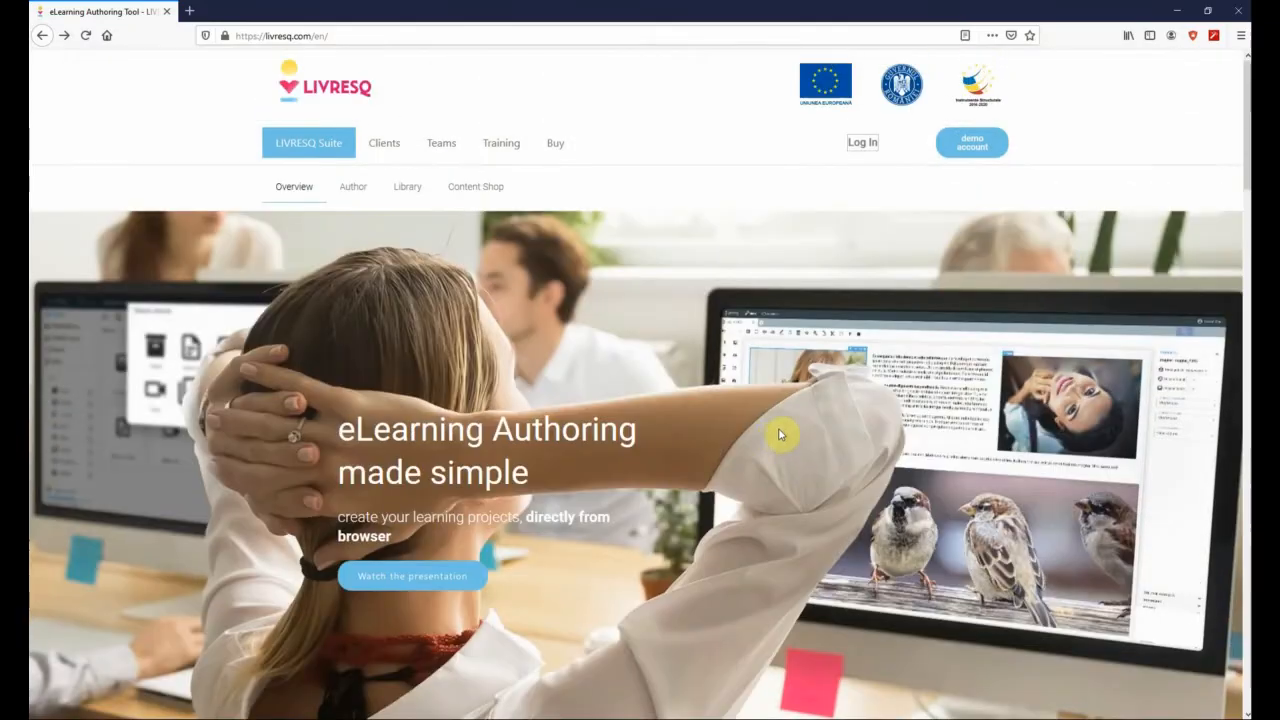
Step: Go to the account login page and open LIVRESQ Author from there
left_click(862, 146)
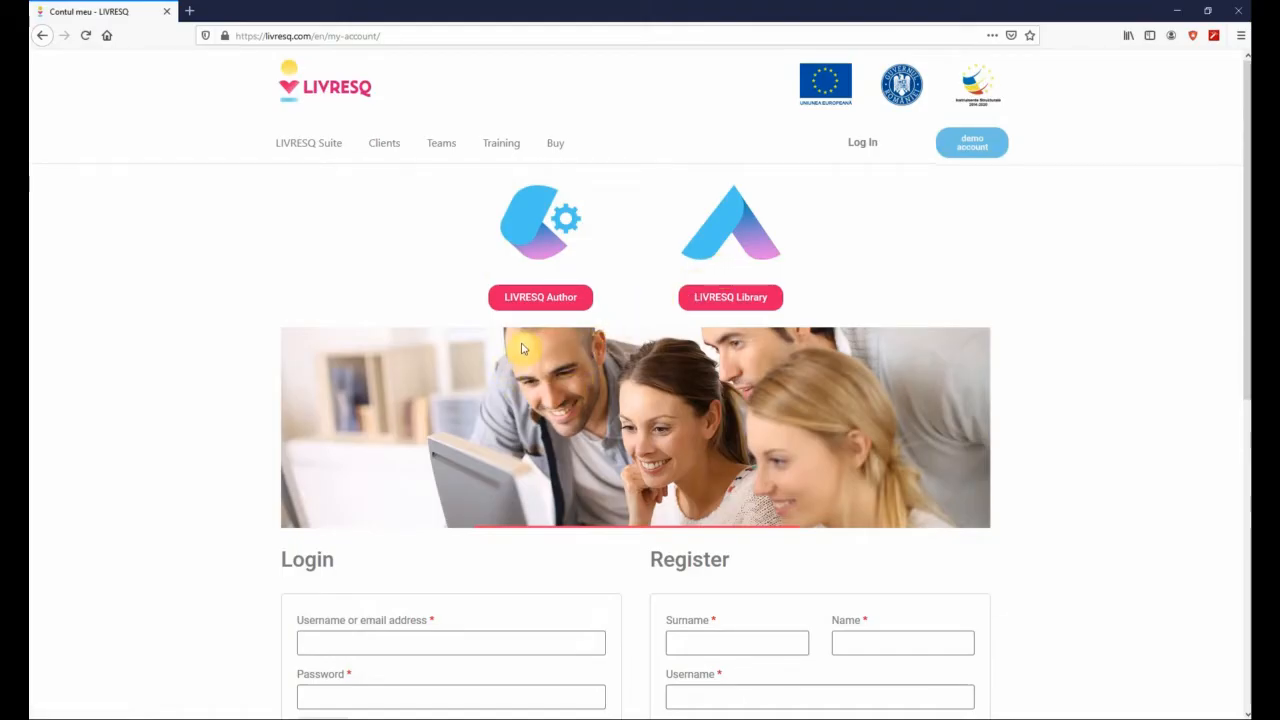
left_click(546, 303)
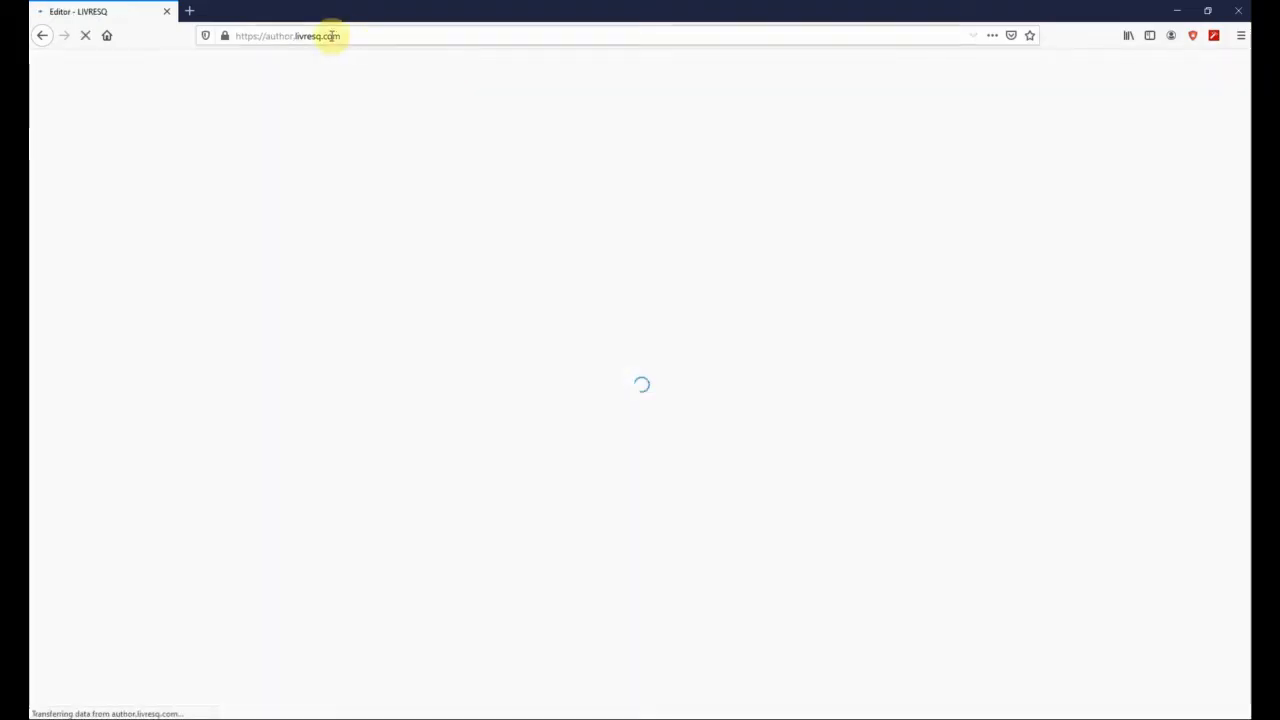
left_click(285, 35)
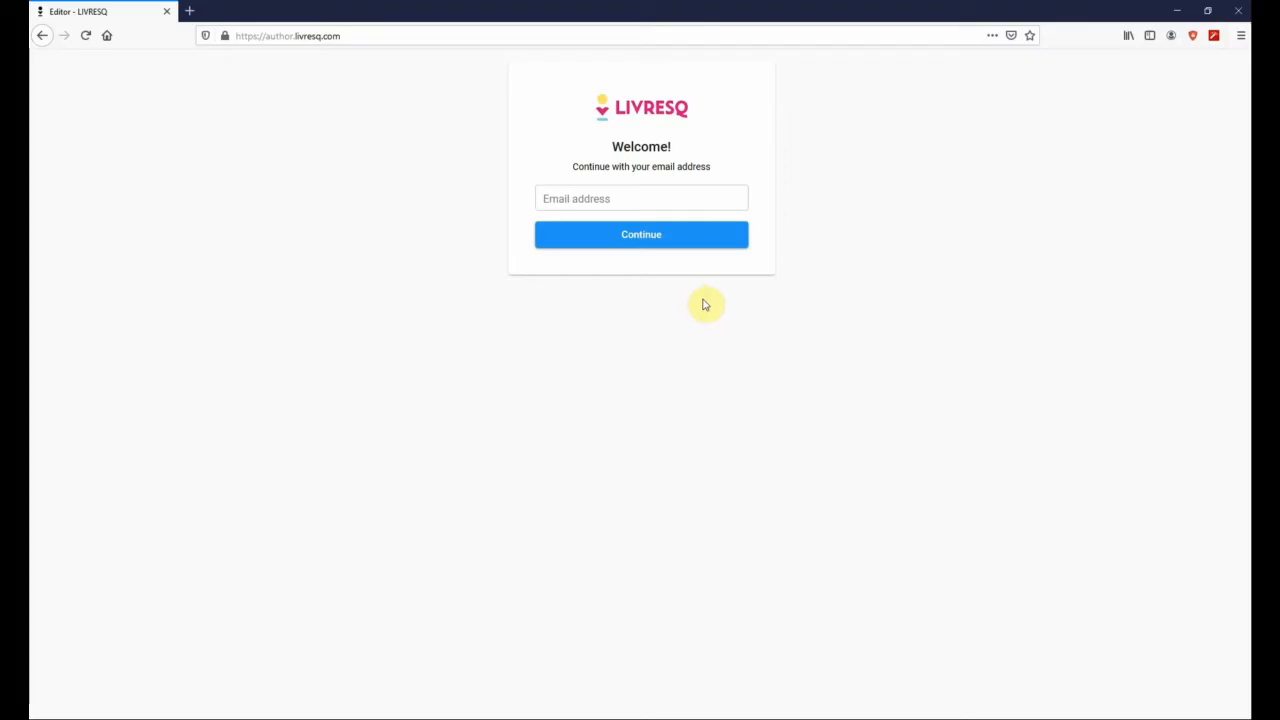
Step: Sign in to LIVRESQ Author with the account's e-mail address and password
left_click(592, 197)
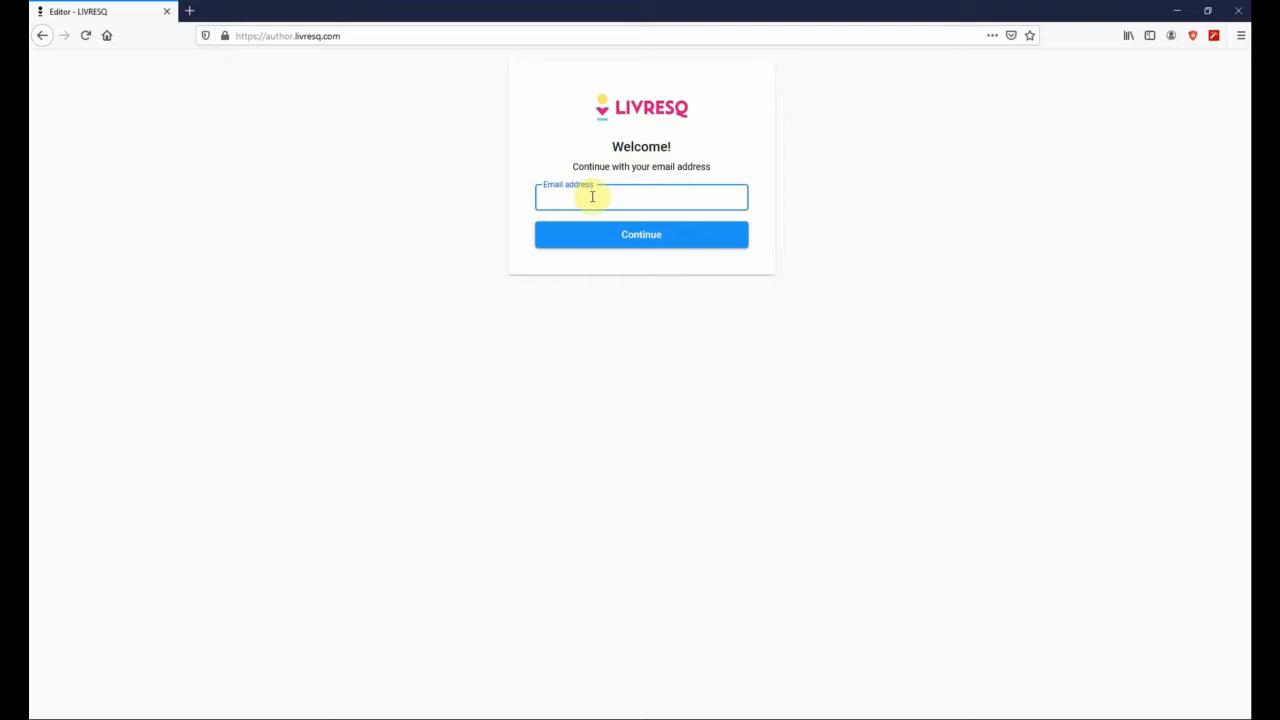
type("G")
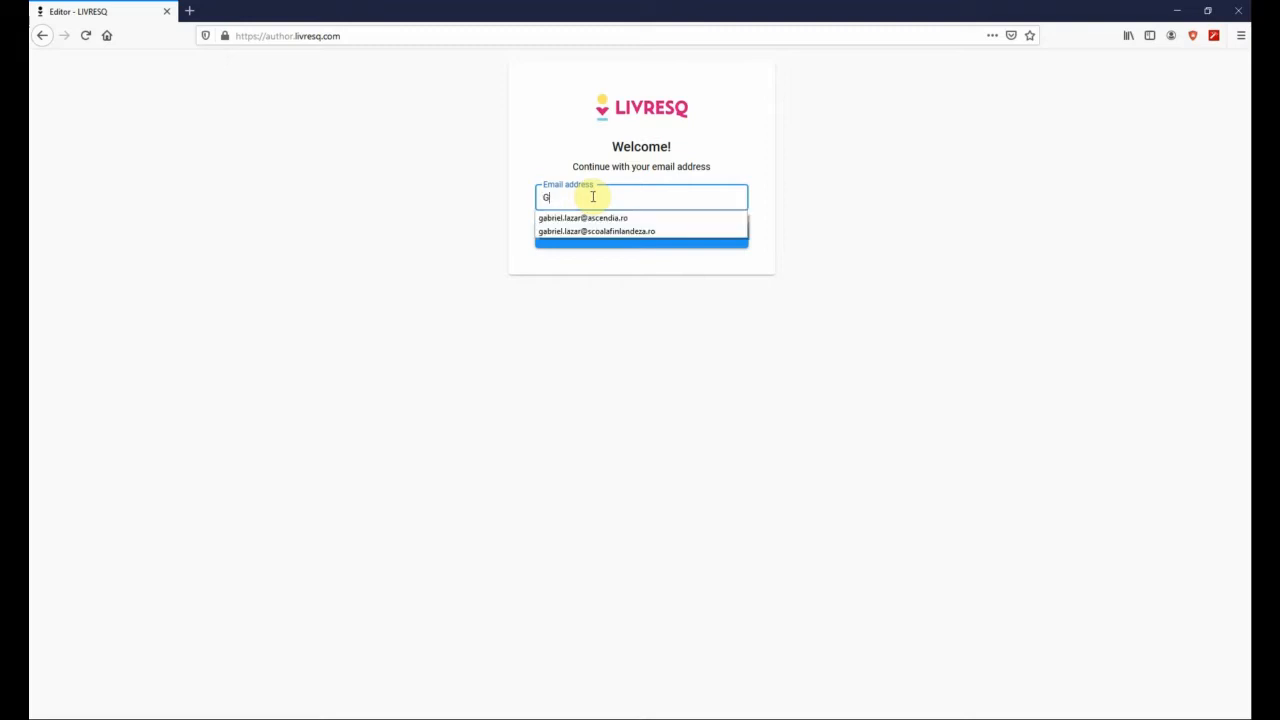
left_click(606, 217)
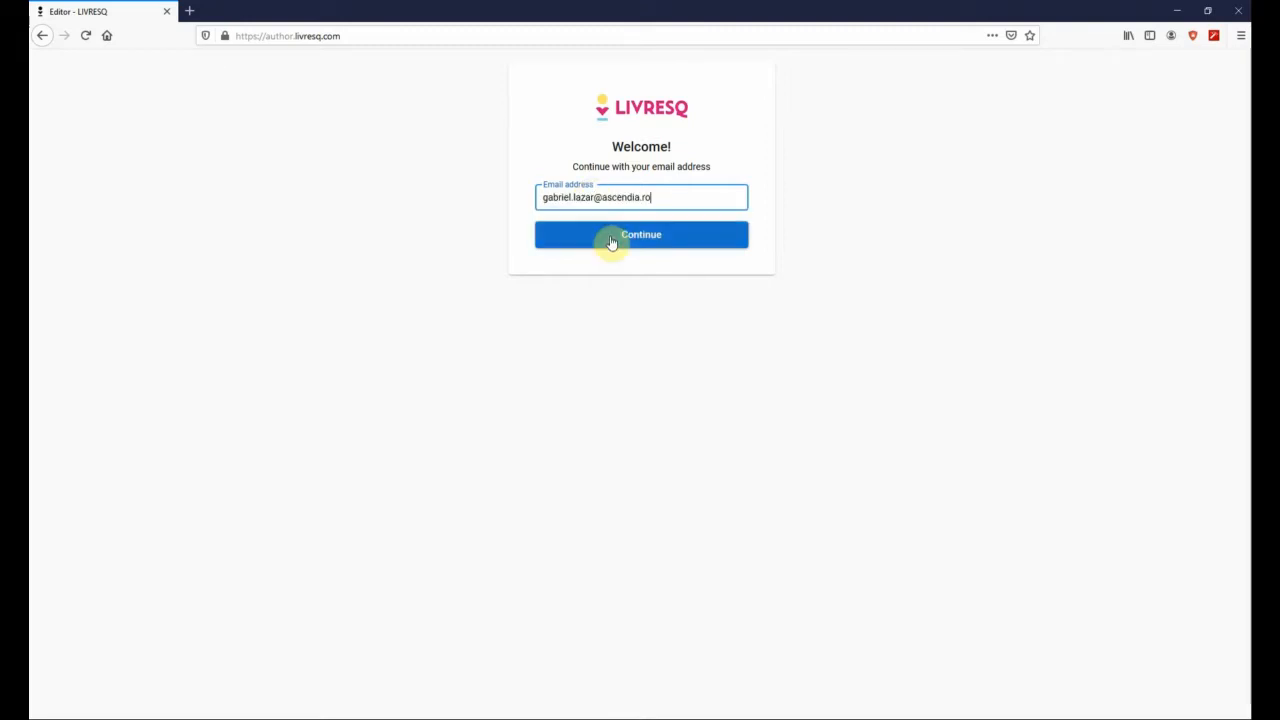
left_click(610, 242)
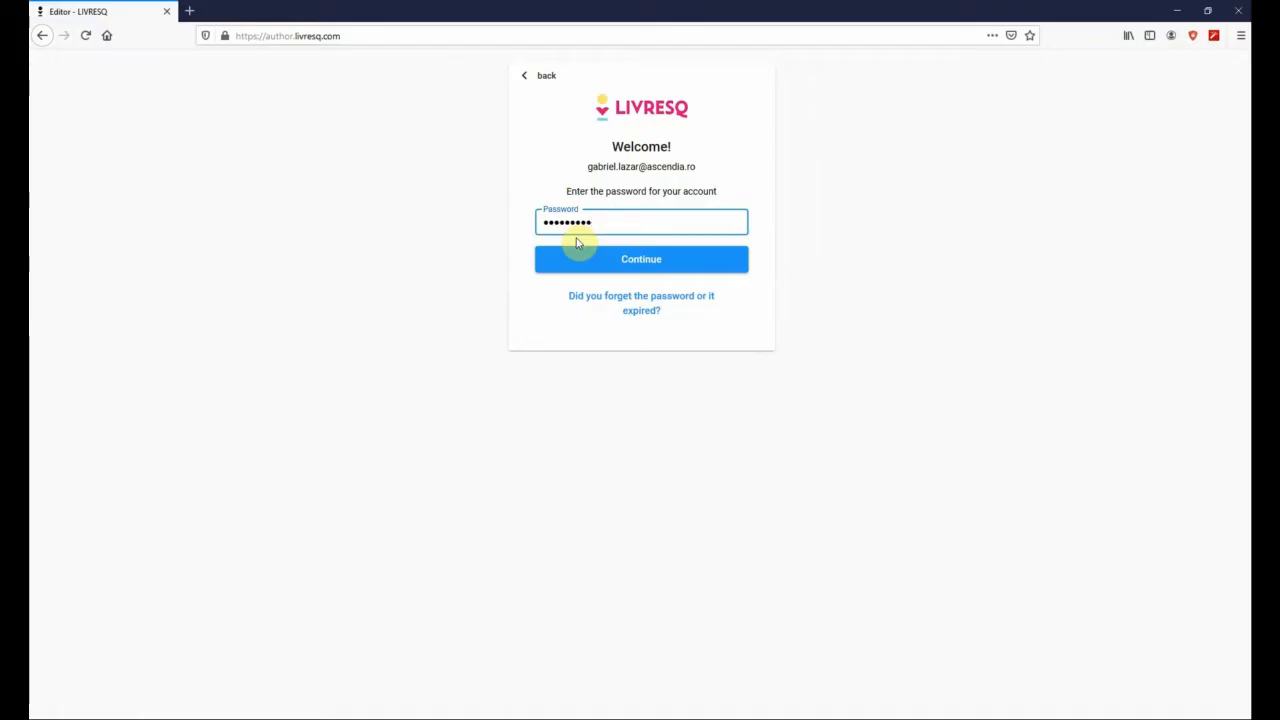
left_click(608, 265)
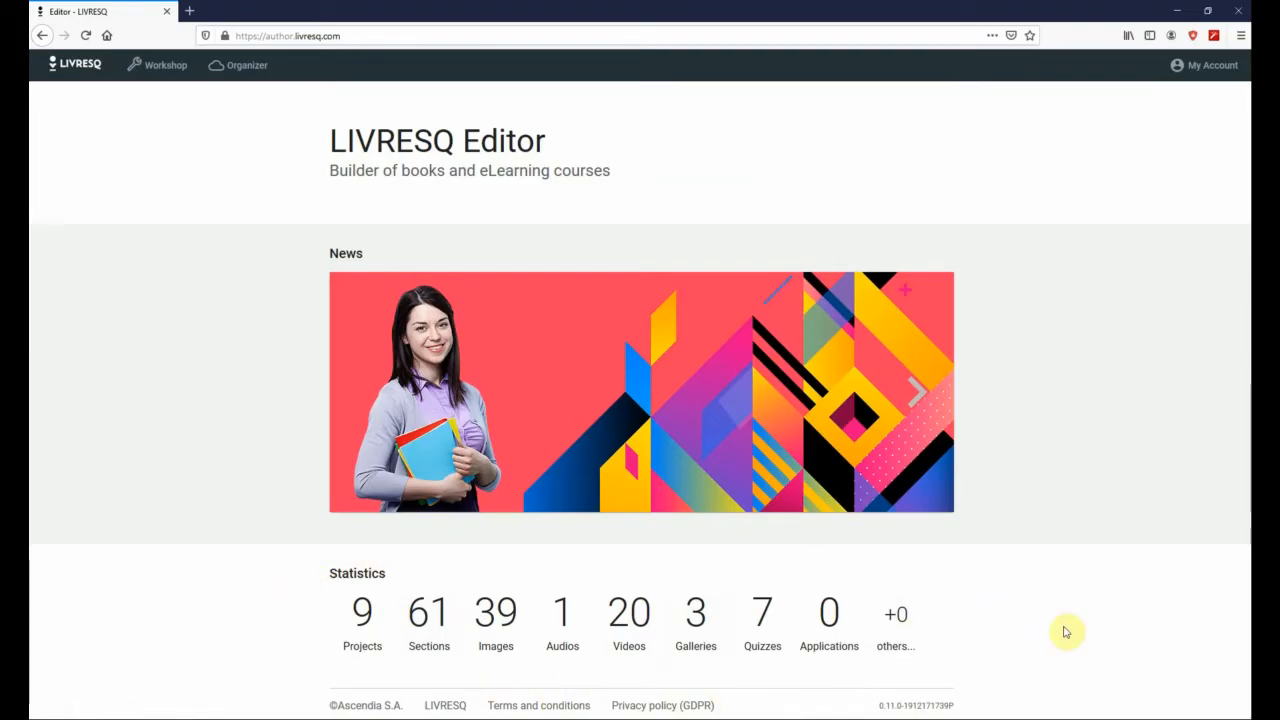
Step: View the account settings, including the language setting, and return to the editor's start page
left_click(1206, 72)
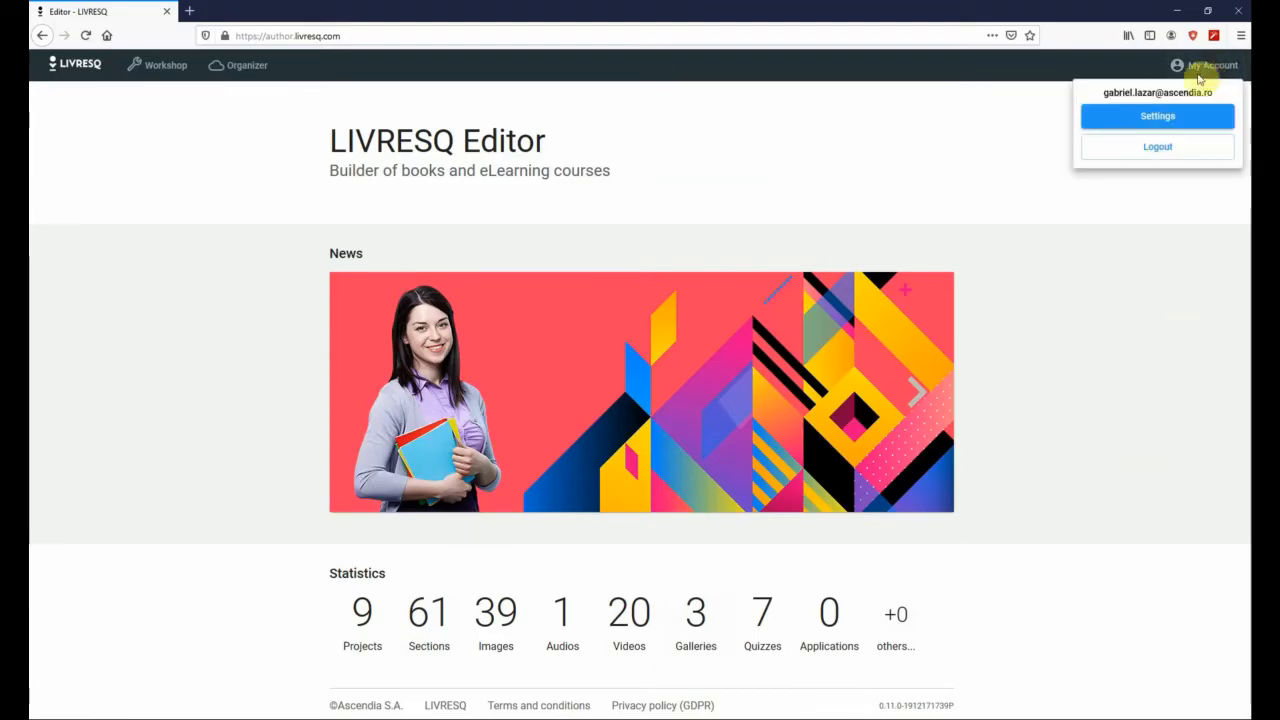
left_click(1145, 118)
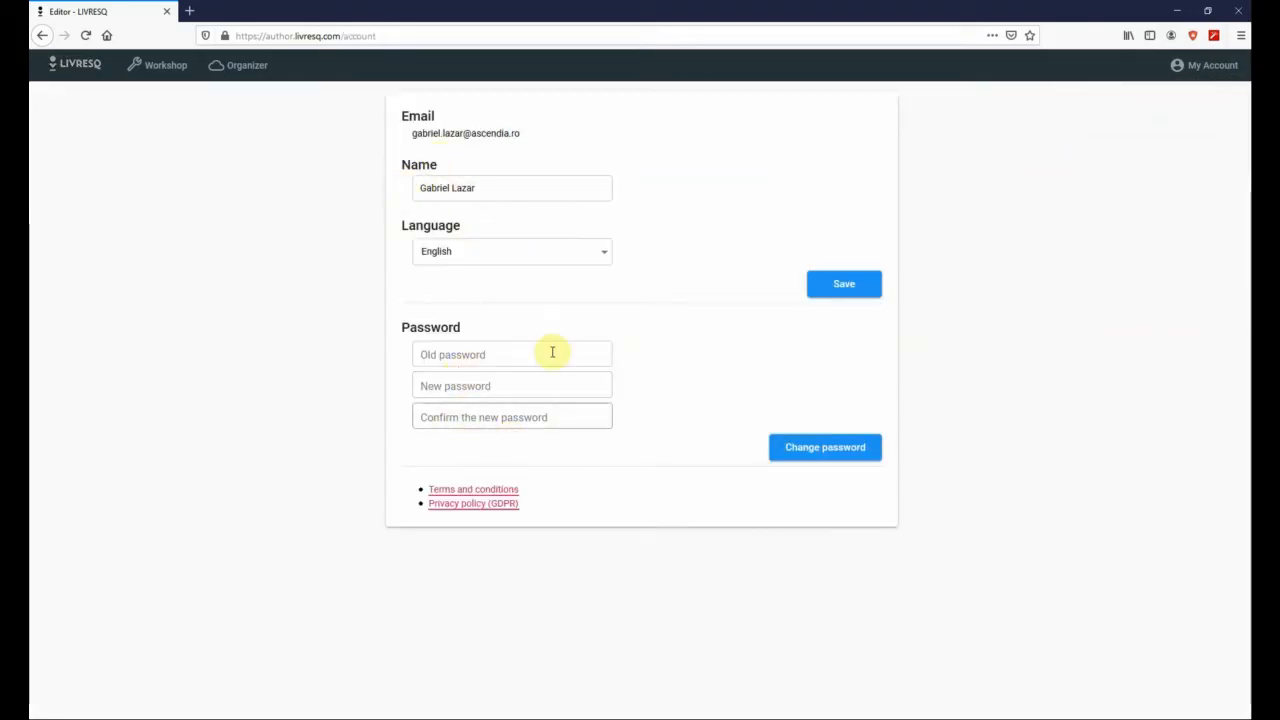
left_click(435, 256)
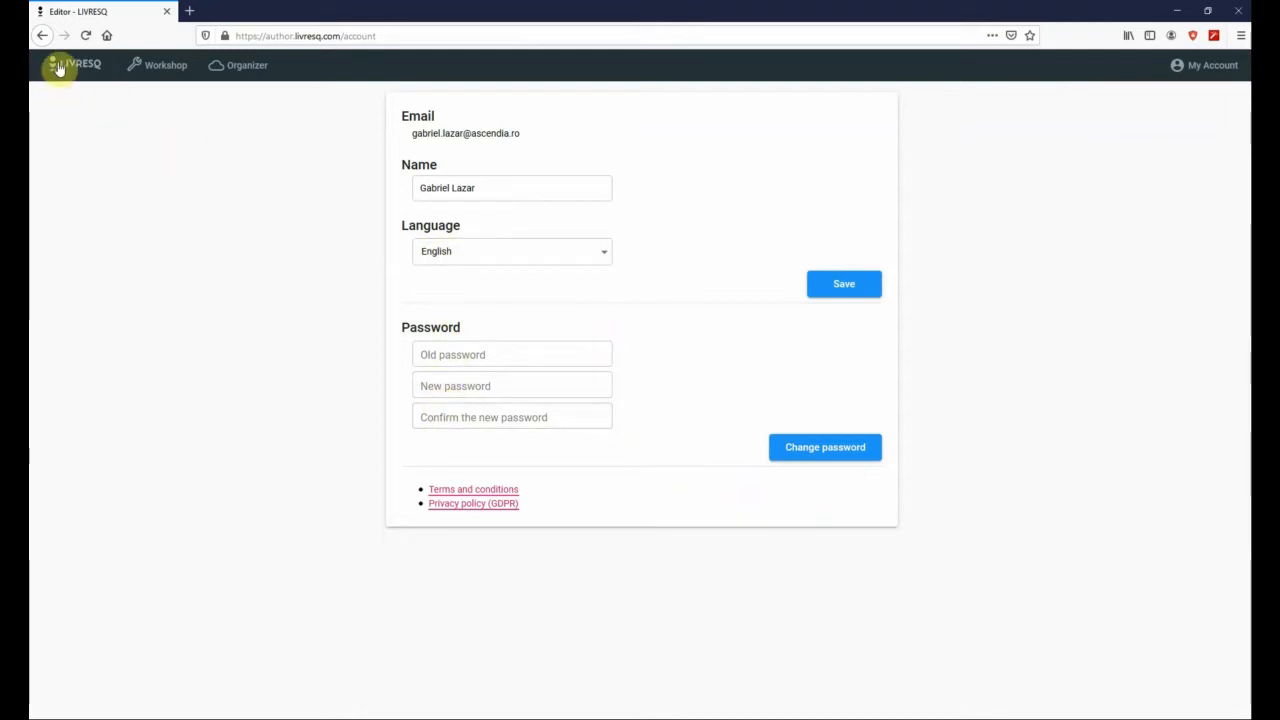
left_click(41, 36)
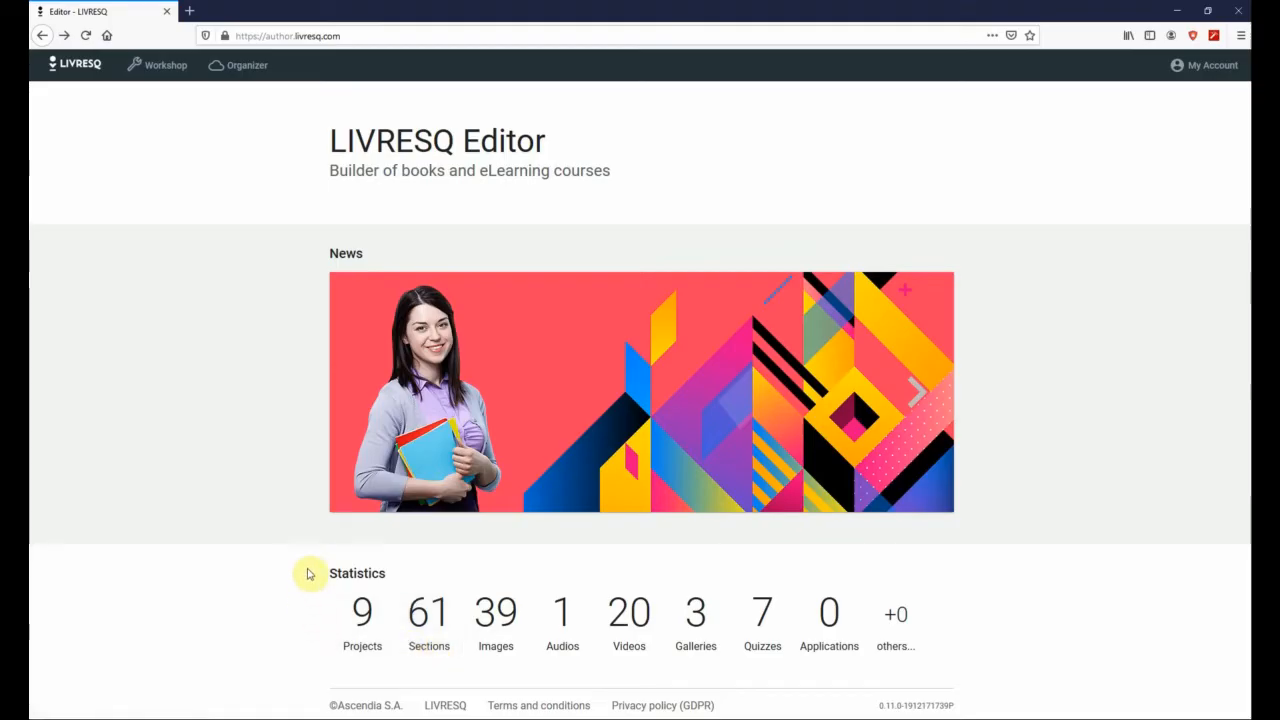
Step: Open the Organizer, filter its resources by the Image type and clear the filter again
left_click(240, 75)
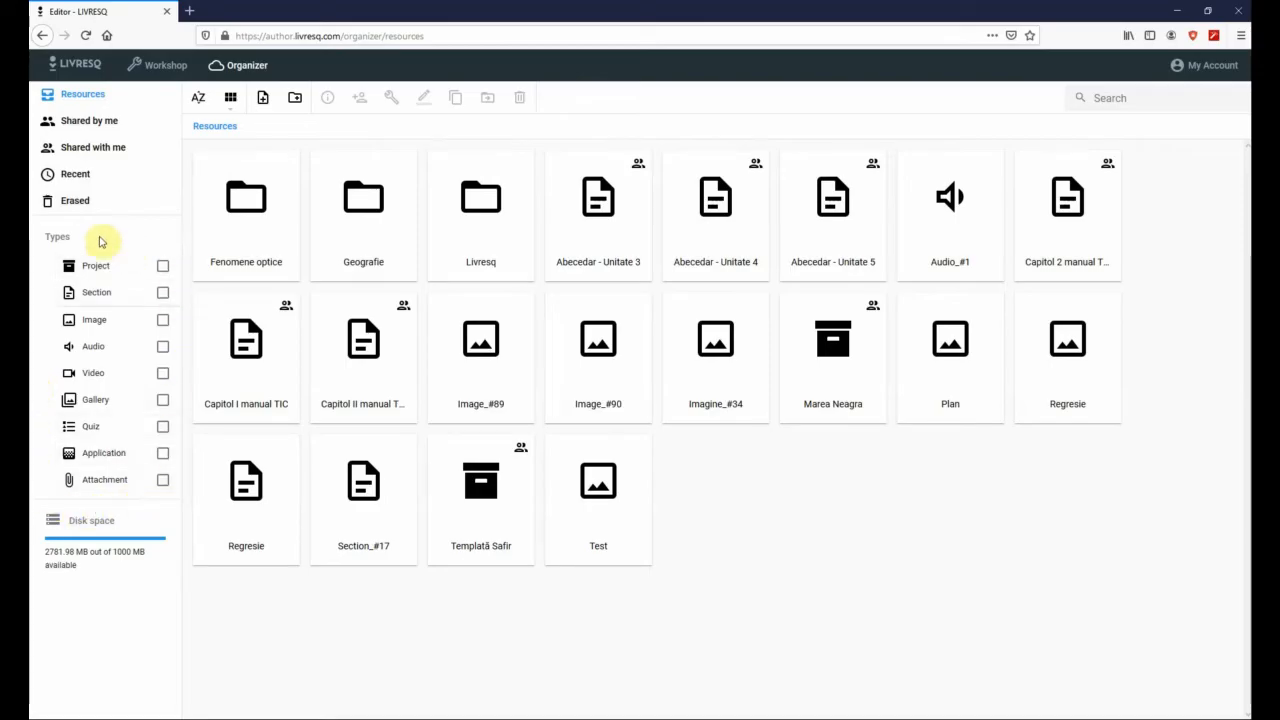
left_click(162, 322)
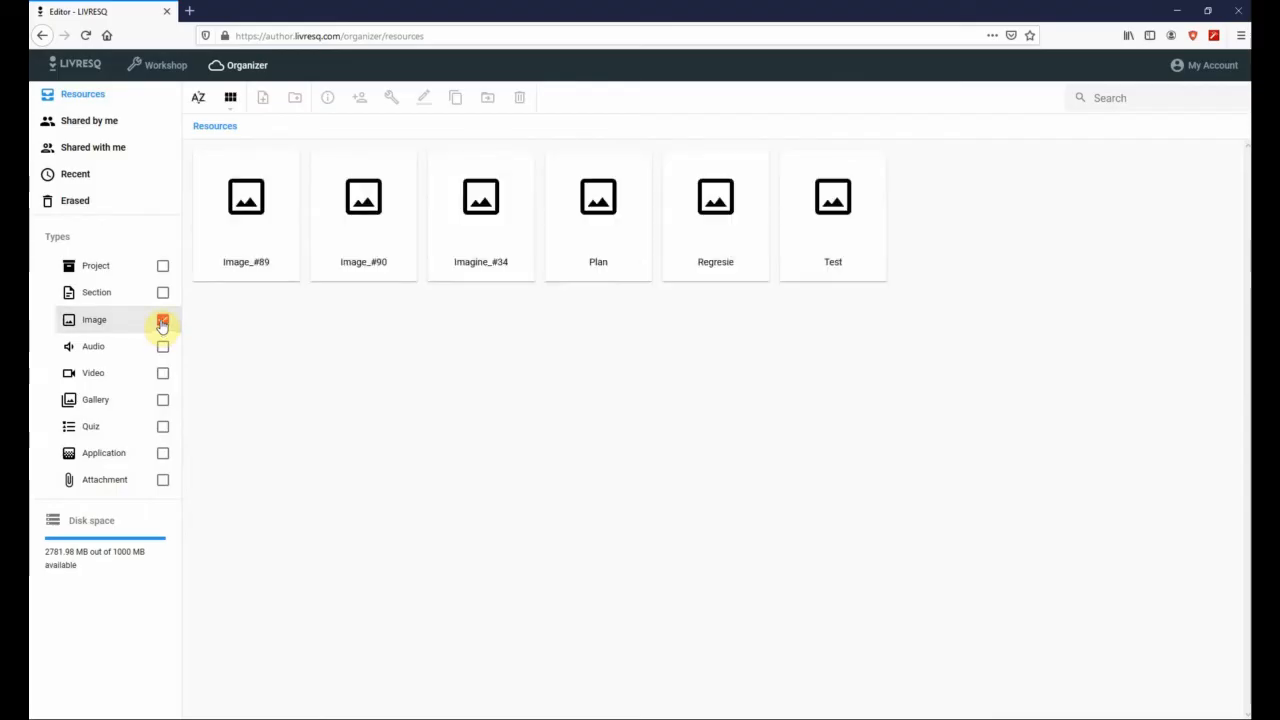
left_click(162, 320)
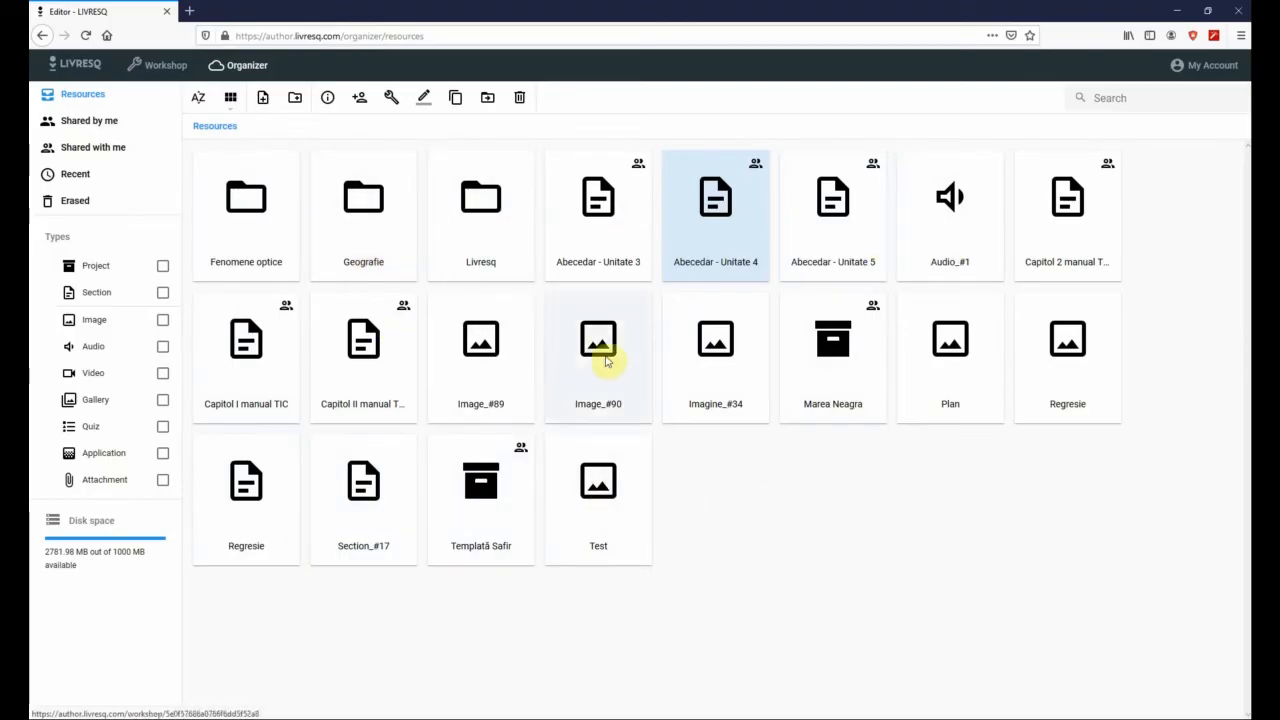
Step: Compare the list view and grid view of the Organizer's resources, ending in grid view
left_click(233, 108)
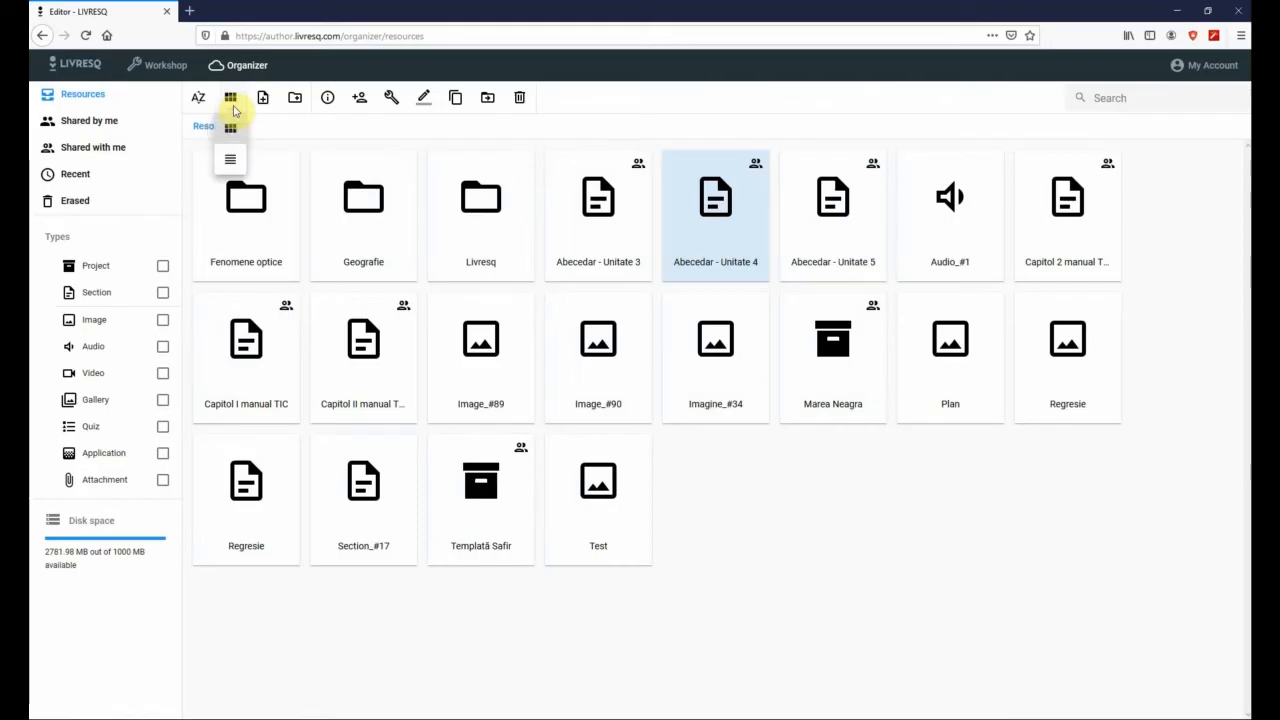
left_click(230, 160)
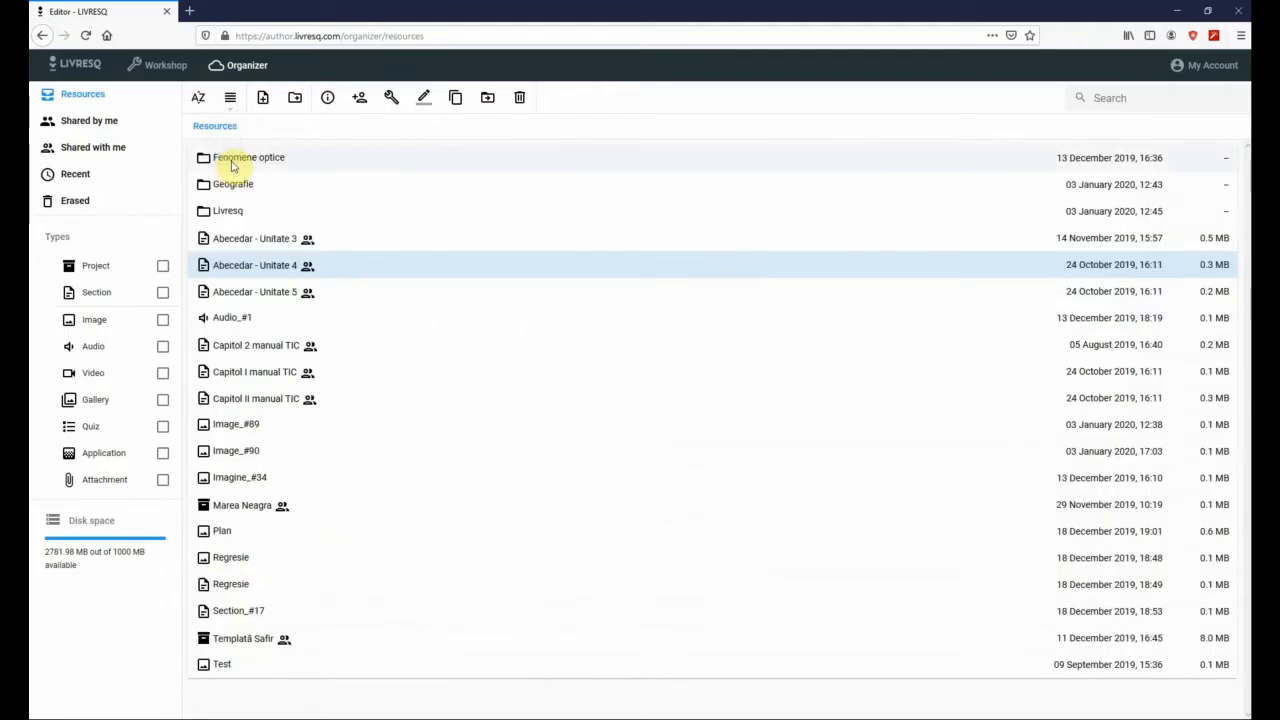
left_click(230, 97)
left_click(230, 130)
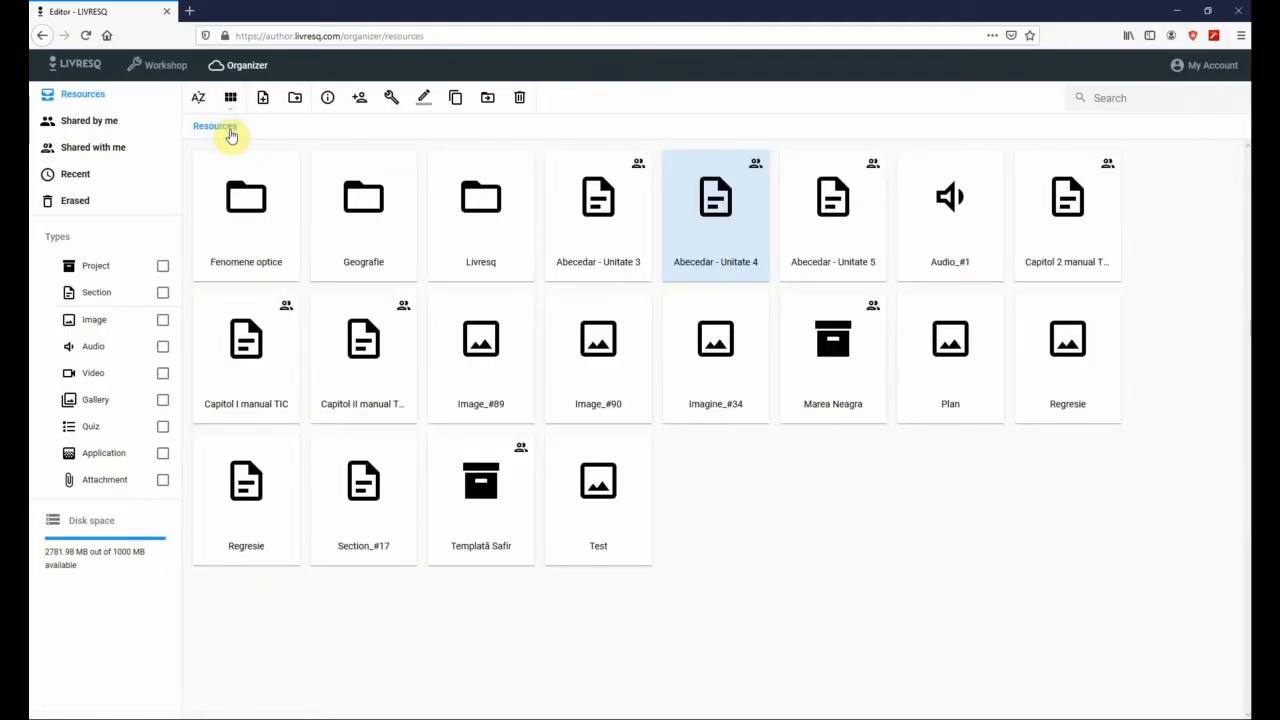
left_click(231, 99)
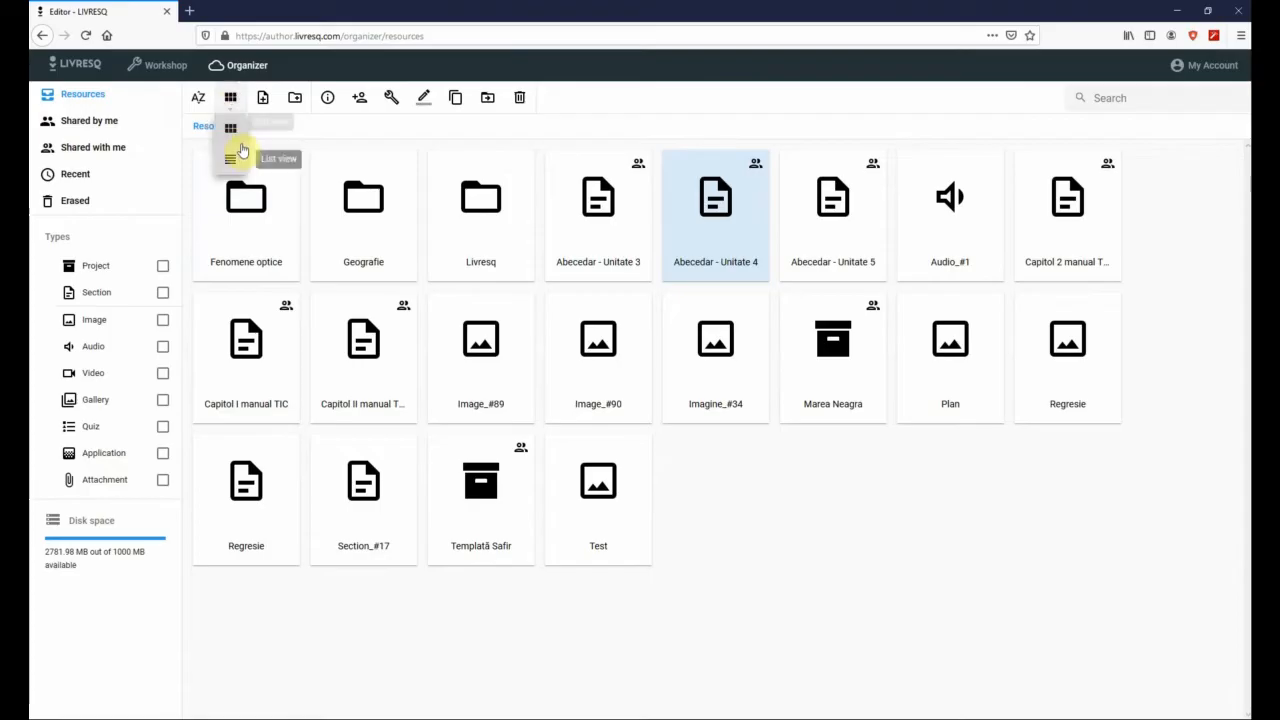
left_click(233, 160)
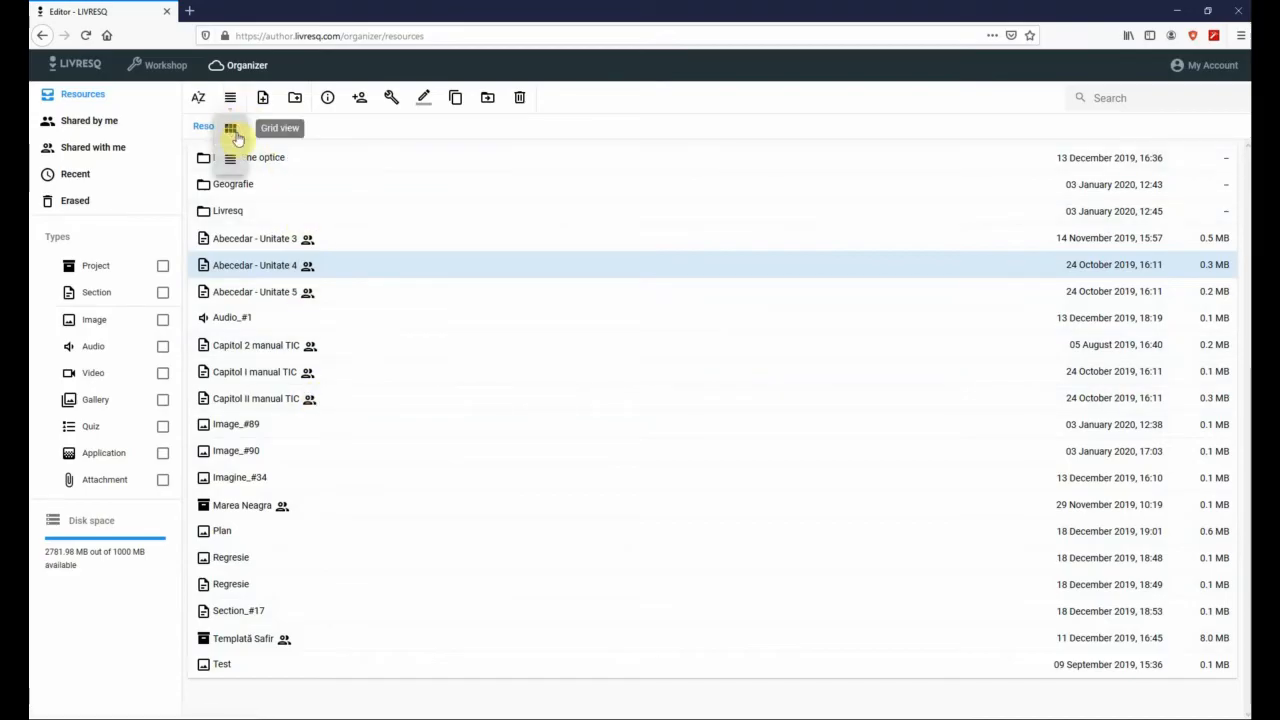
left_click(231, 99)
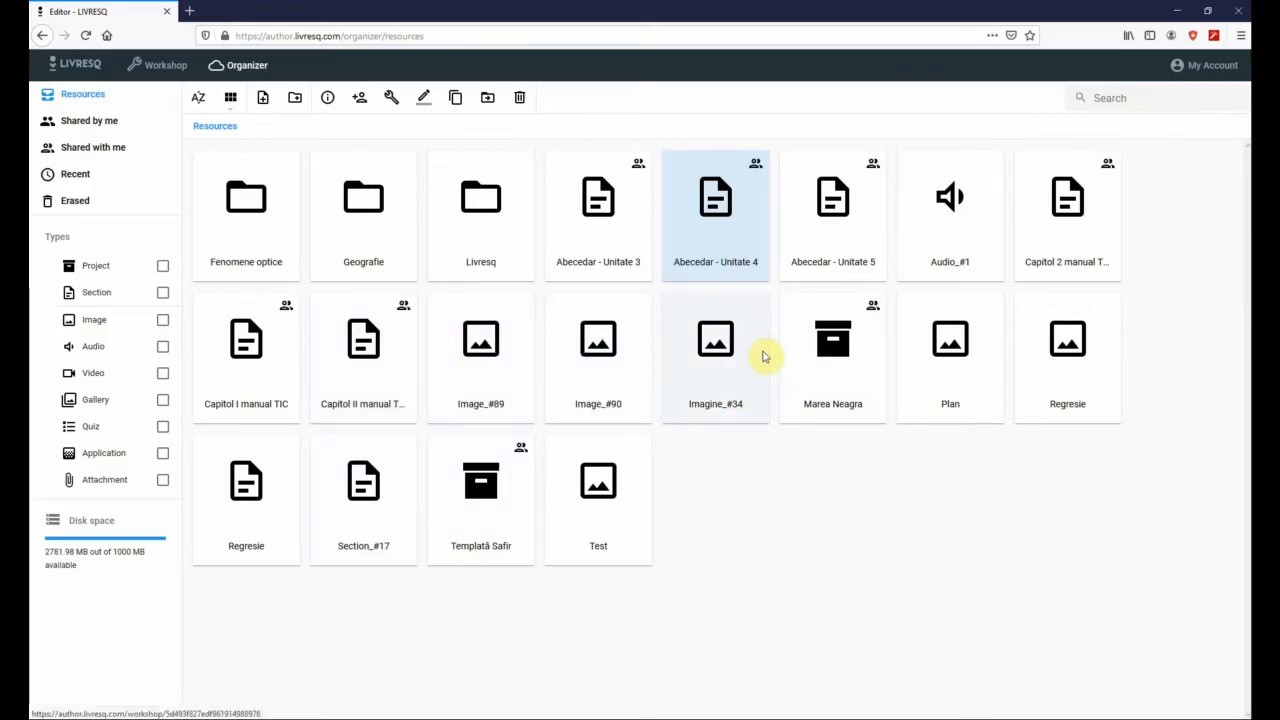
Step: Look inside the Geografie folder, return to Resources and view the resource types offered for creation without creating one
double_click(365, 226)
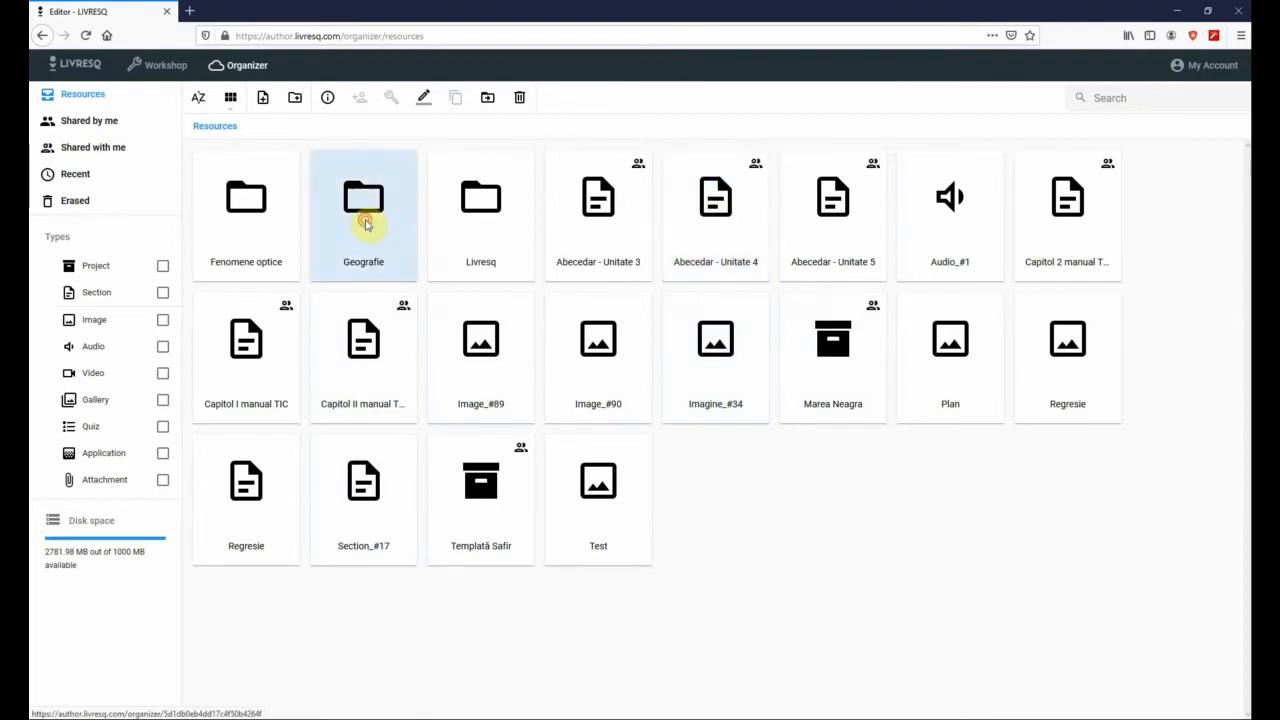
left_click(216, 127)
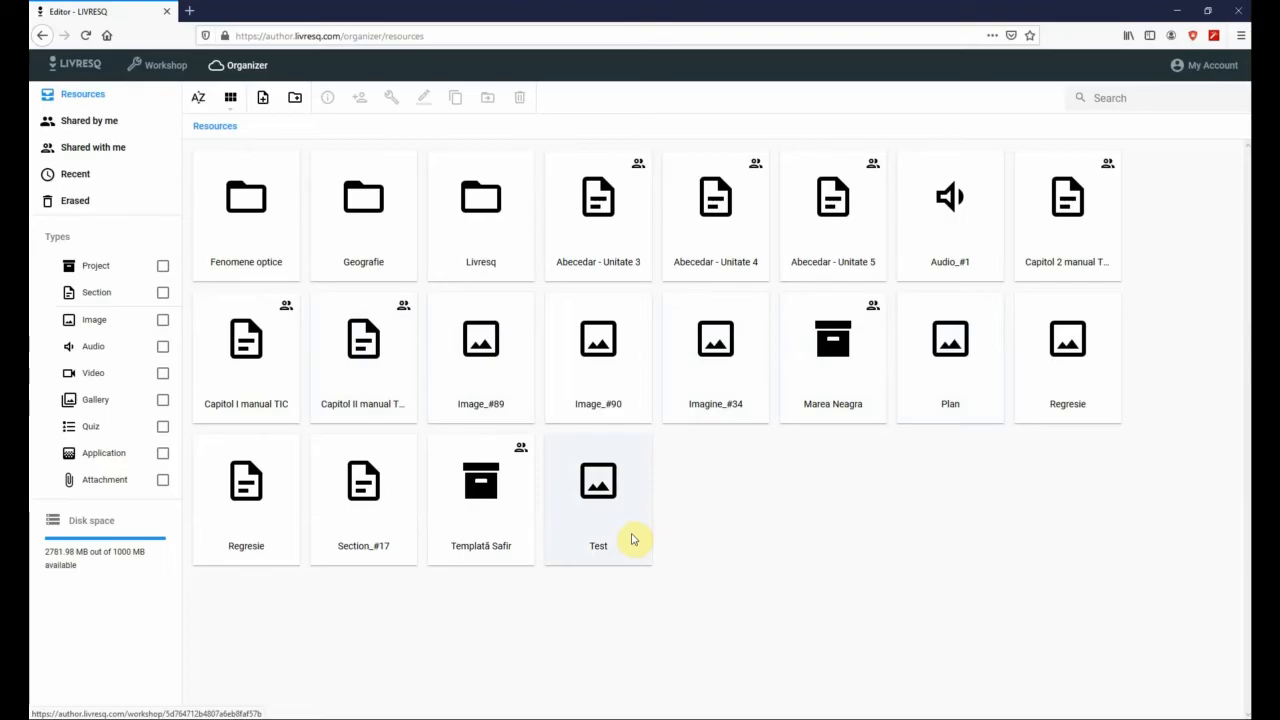
left_click(265, 99)
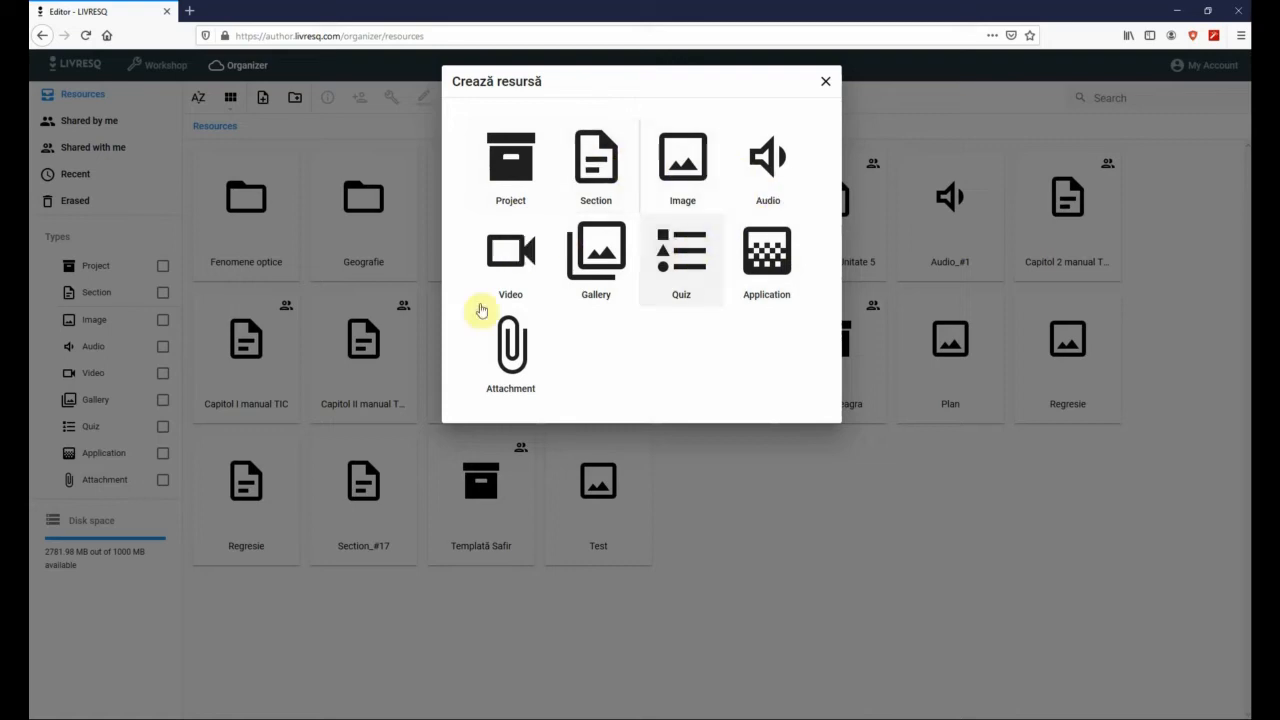
left_click(825, 84)
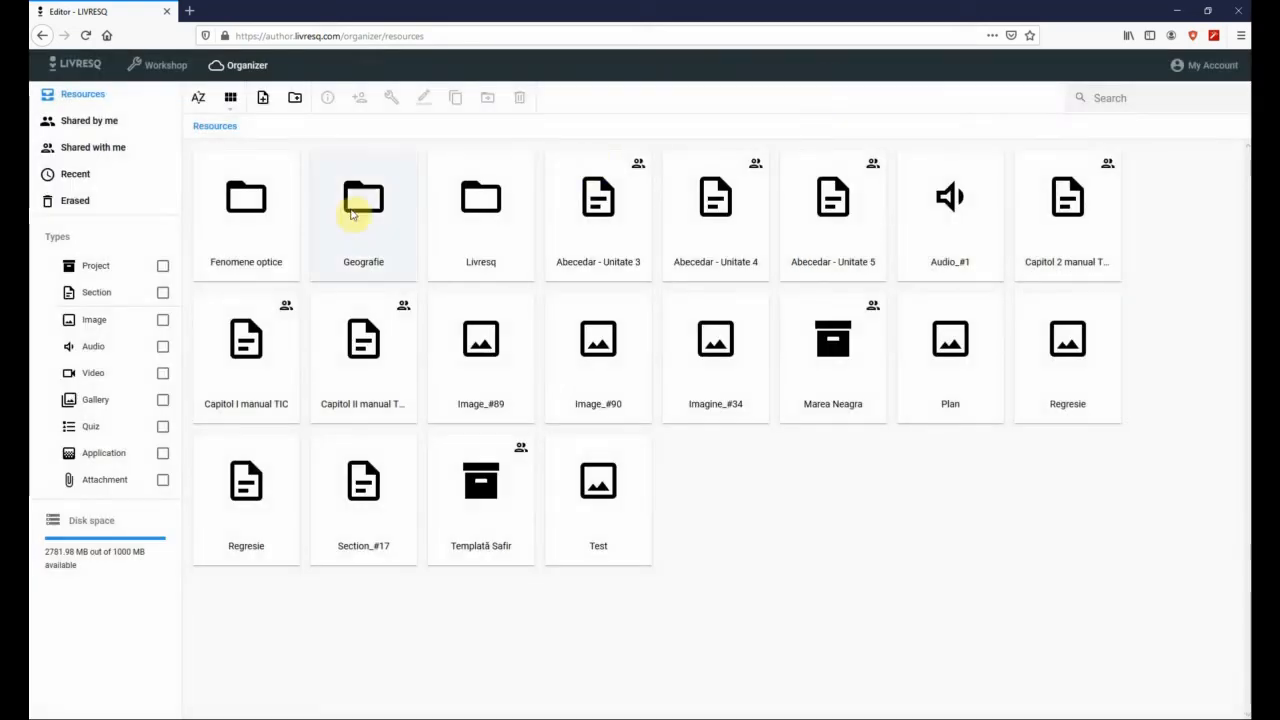
Step: View the Workshop's new-resource page, return to the Organizer and open the Image_#90 resource for editing
left_click(166, 72)
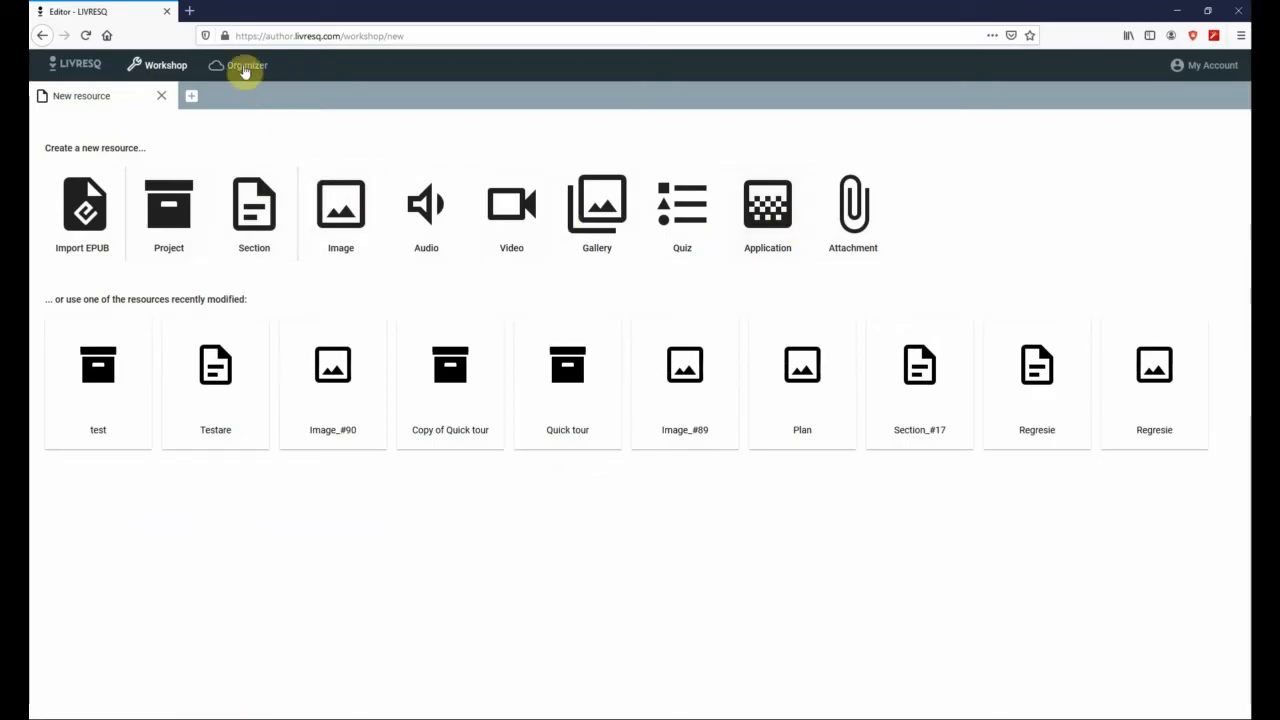
left_click(245, 65)
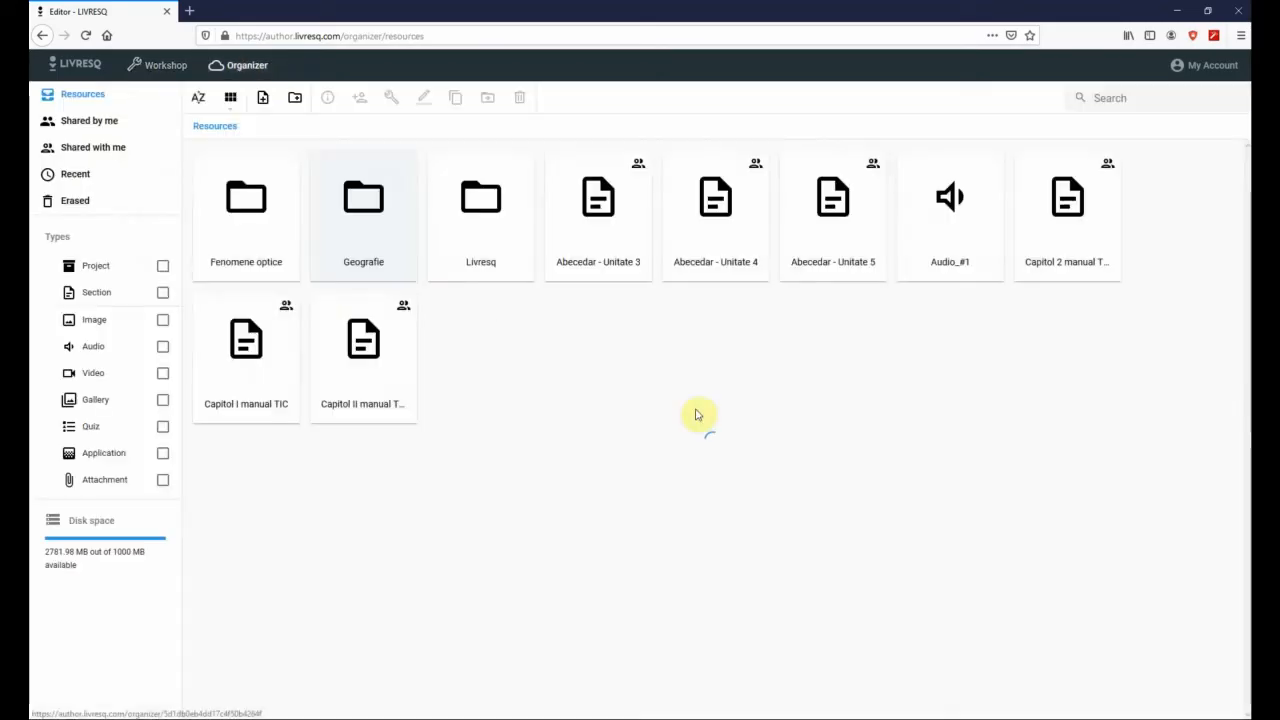
double_click(613, 350)
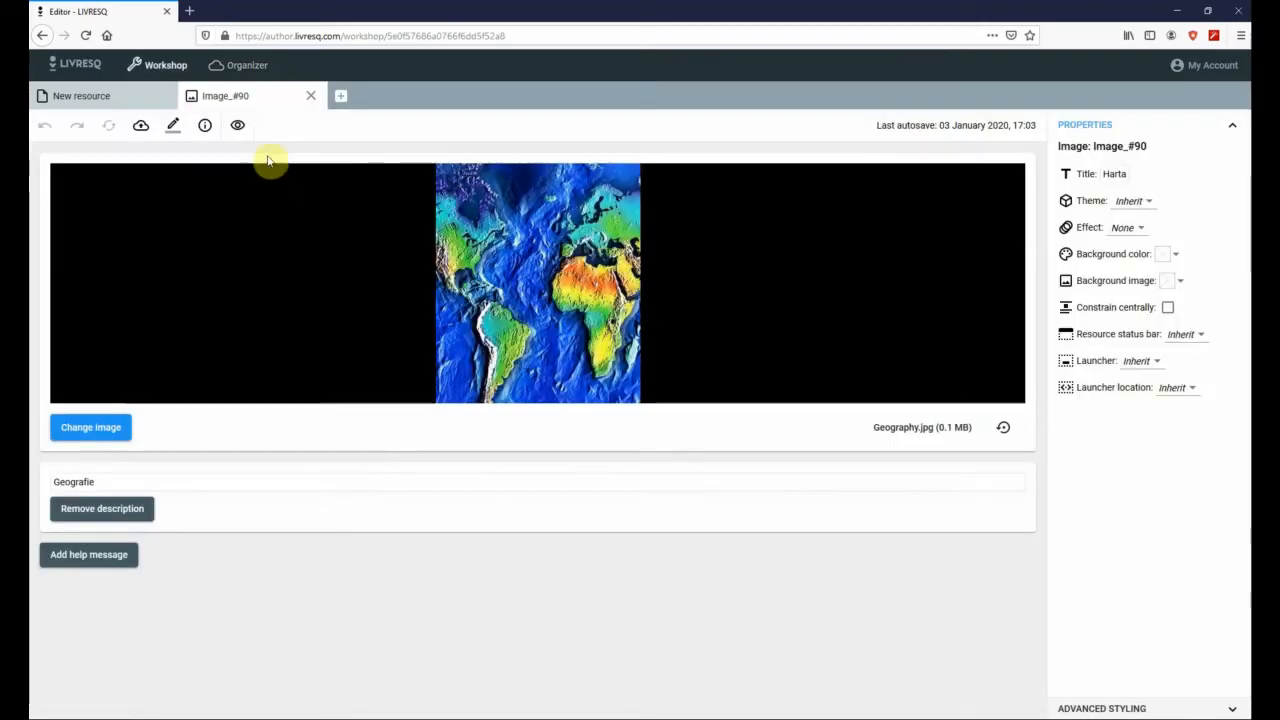
Step: Create a new Image resource in an additional Workshop tab
left_click(341, 100)
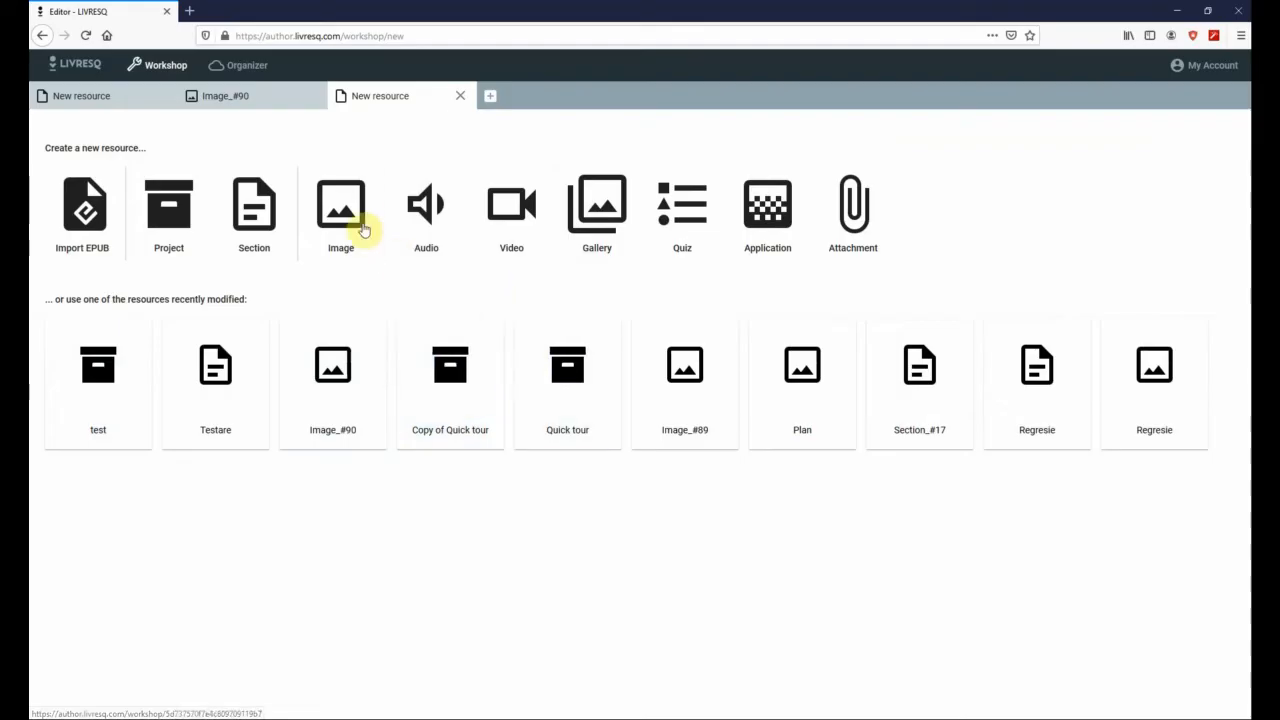
left_click(353, 212)
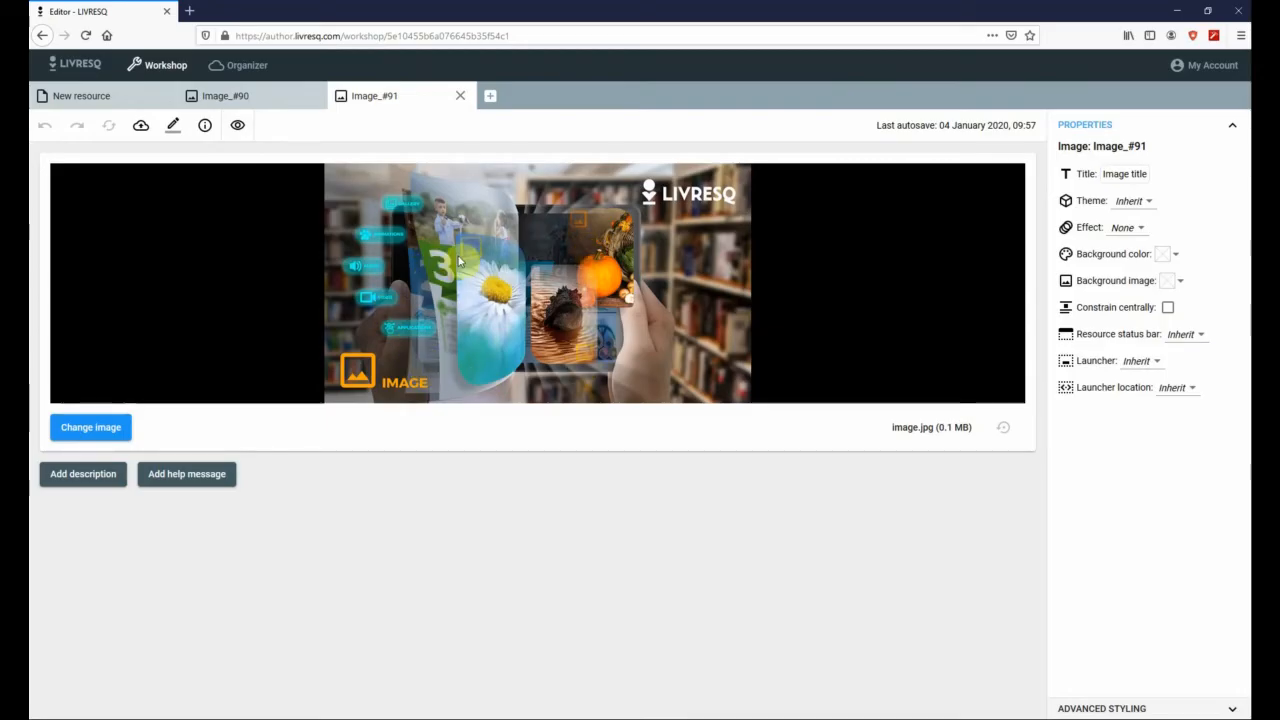
Step: Replace the placeholder picture of the Image_#91 resource with Geography.jpg from the Downloads folder
left_click(99, 431)
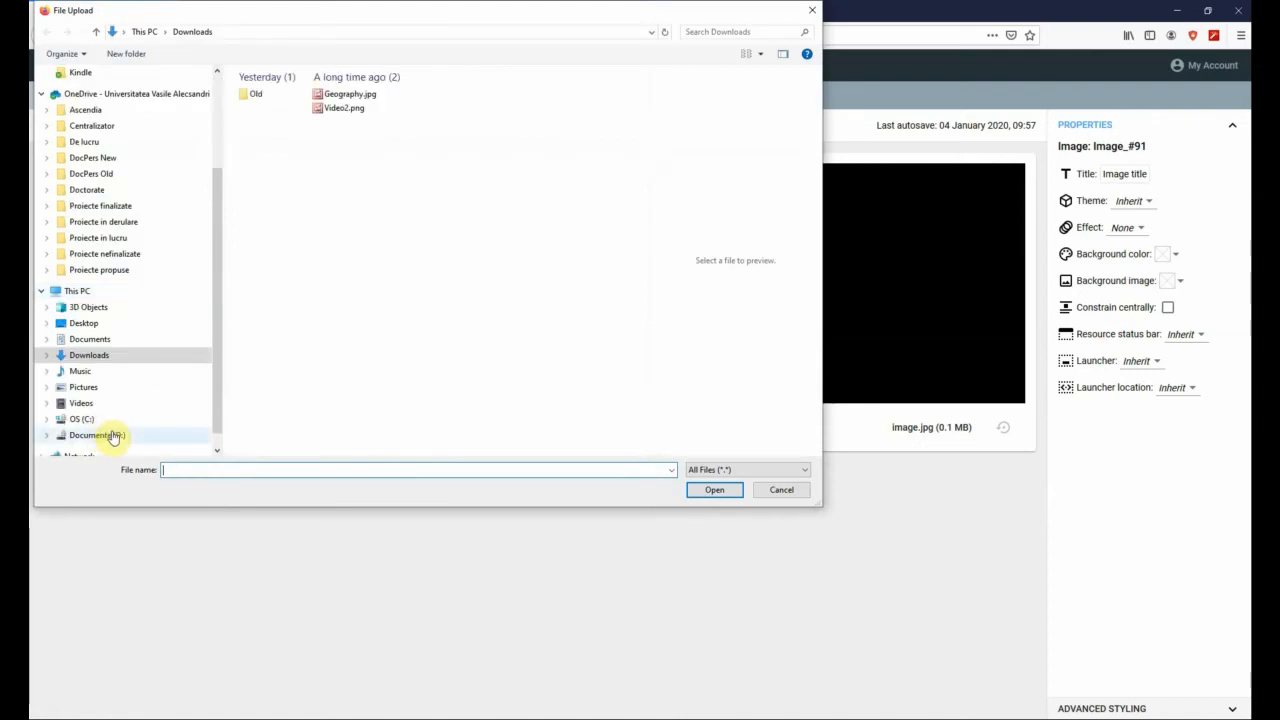
left_click(345, 97)
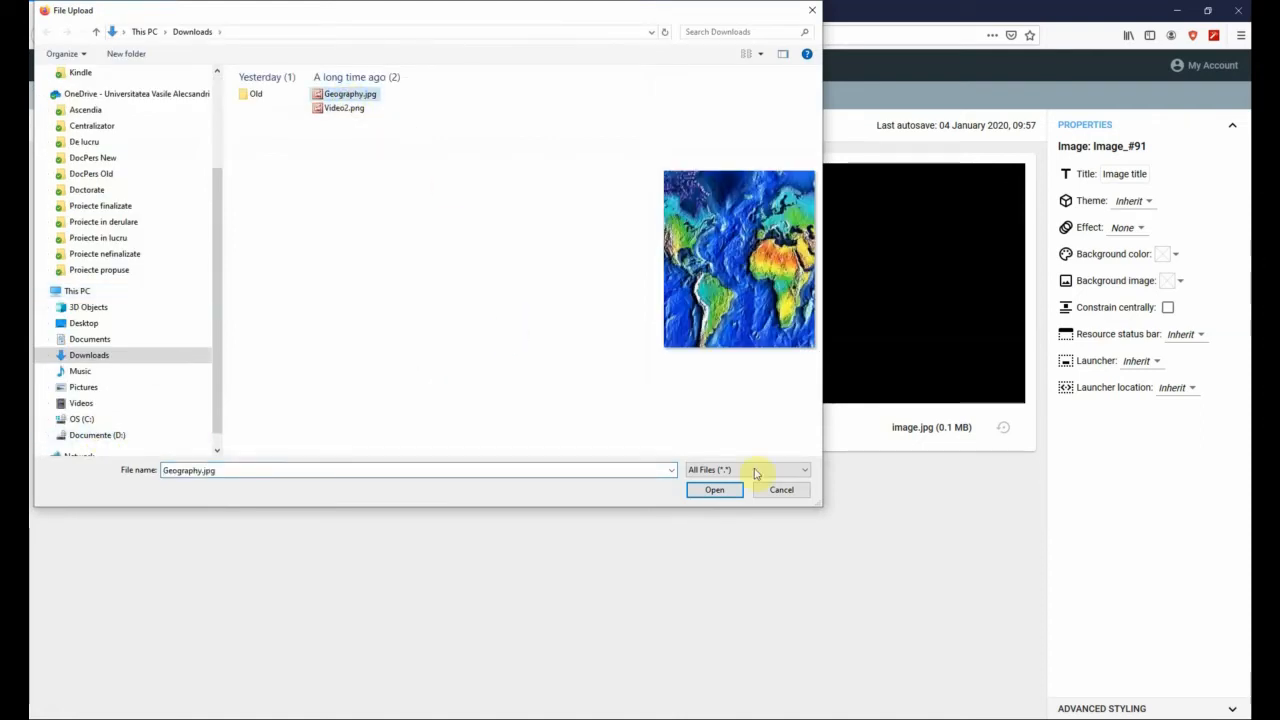
left_click(731, 491)
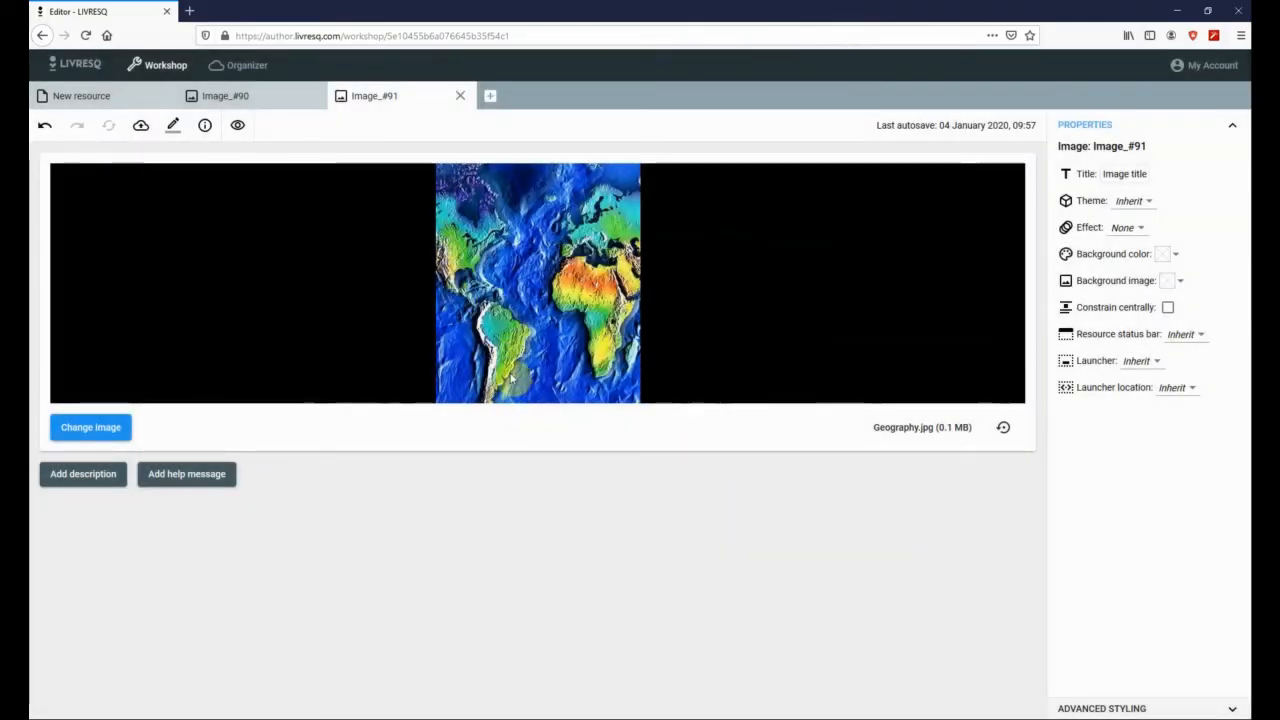
Step: Add the description "Harta lumii" to the image resource
left_click(86, 476)
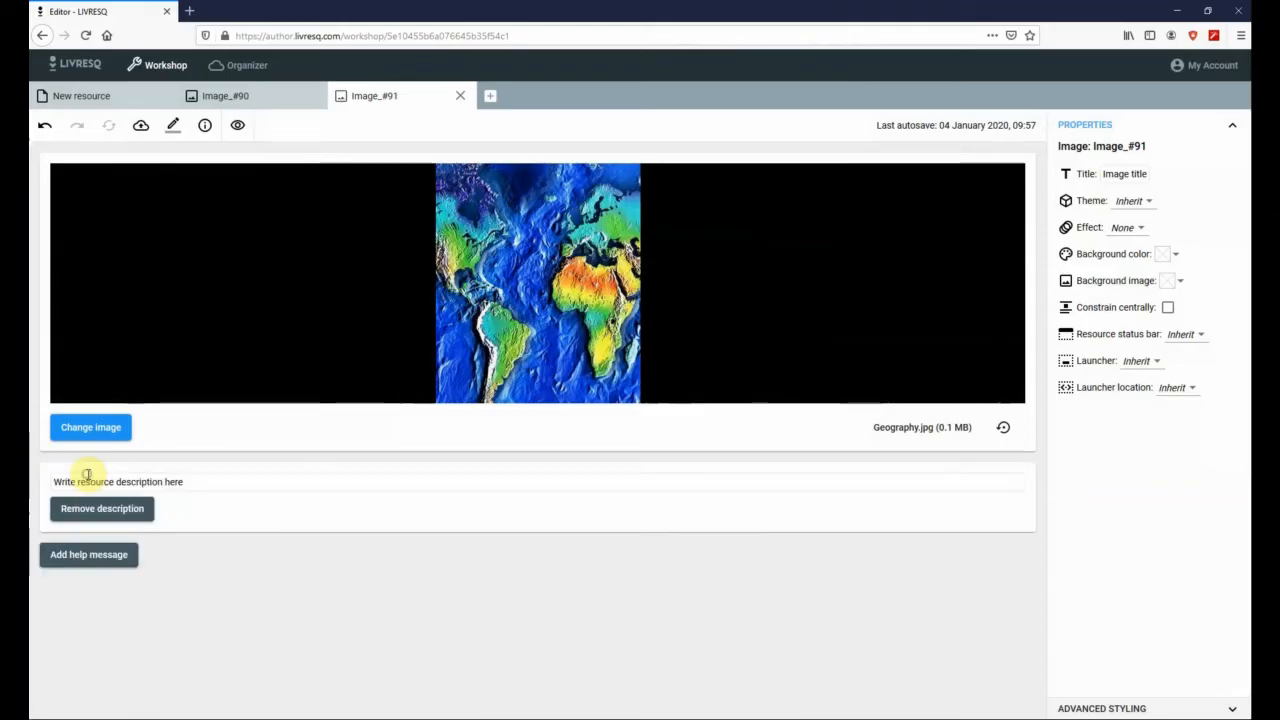
left_click(207, 477)
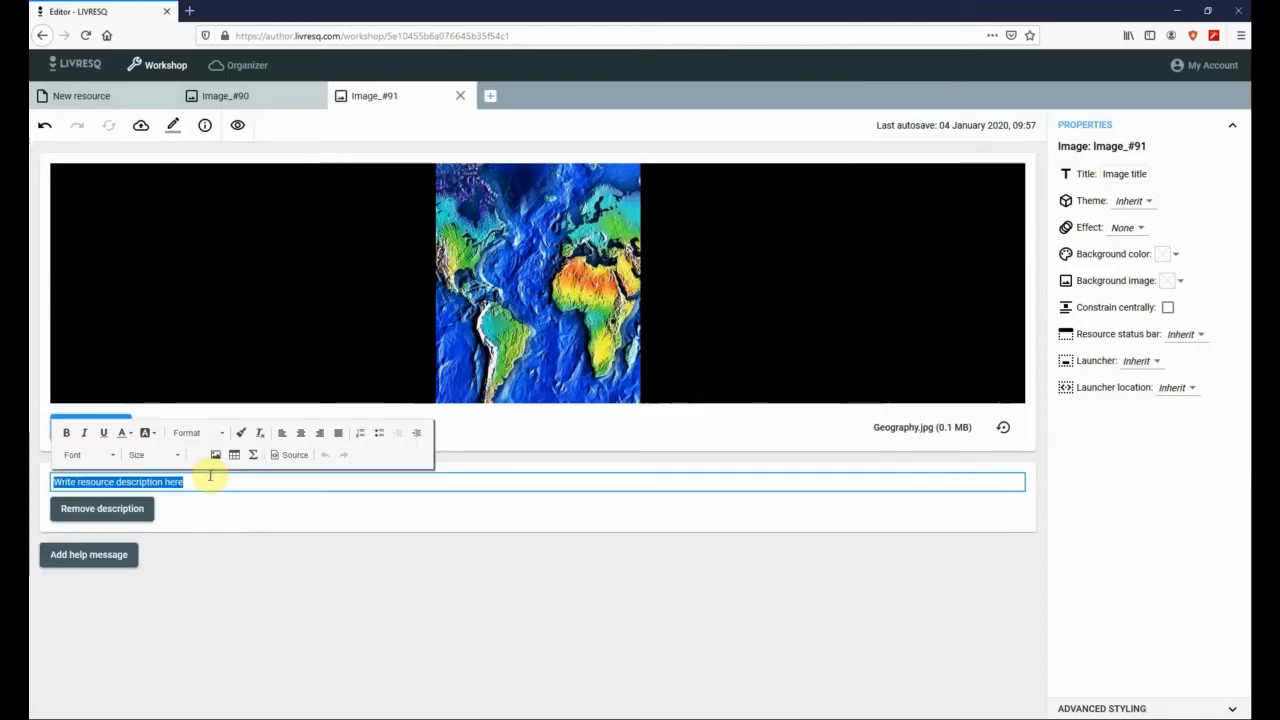
type("Harta lumii")
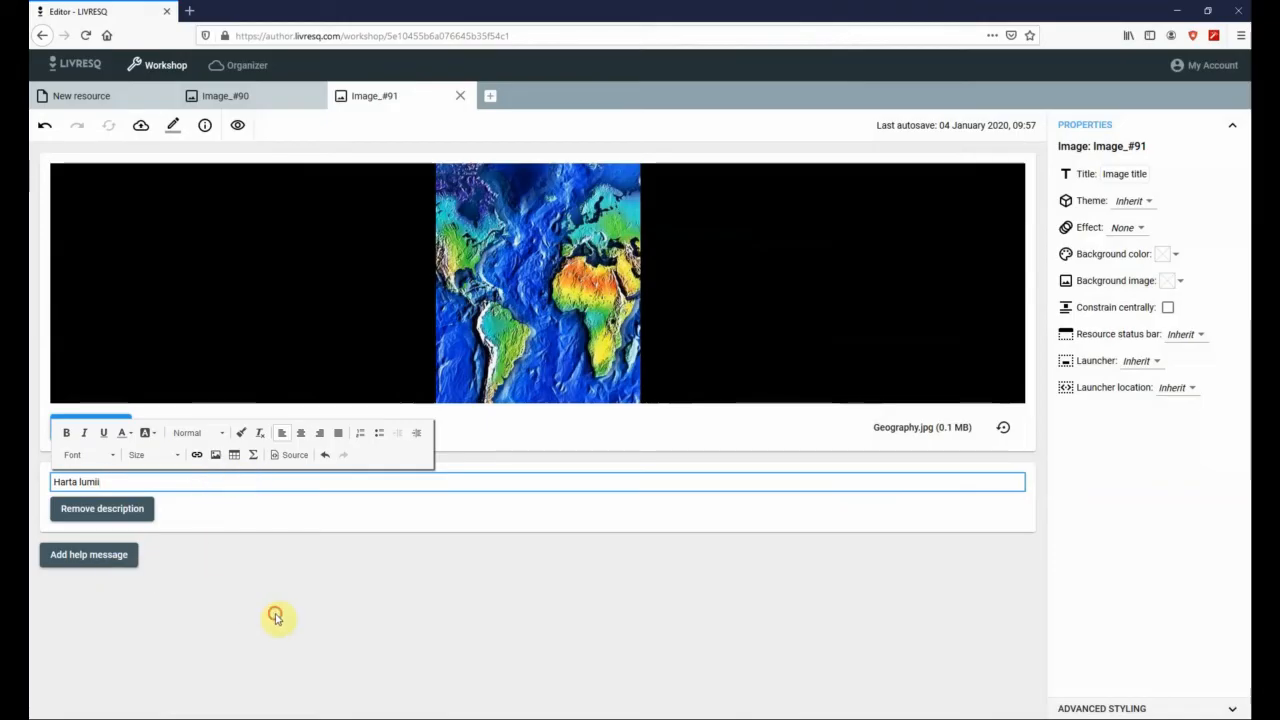
left_click(243, 606)
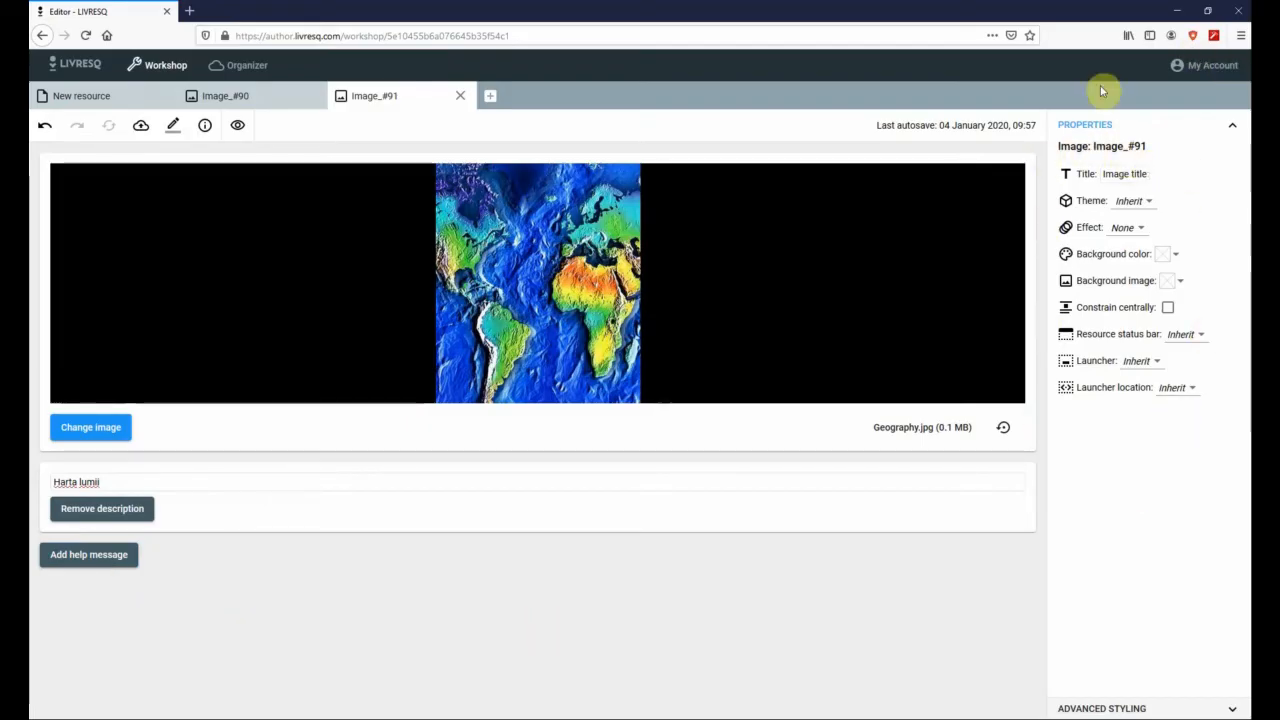
Step: Set the image's title to "Harta" and view its advanced styling options before returning to the properties
left_click(1108, 174)
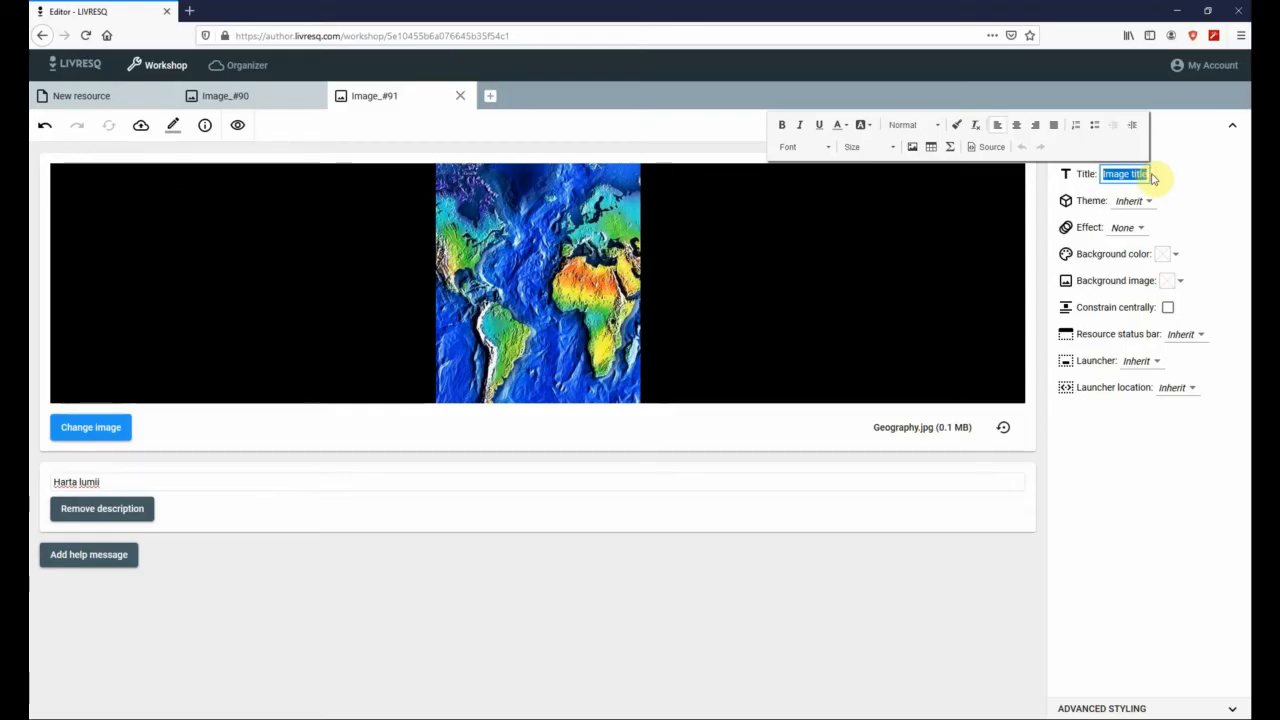
type("Harta")
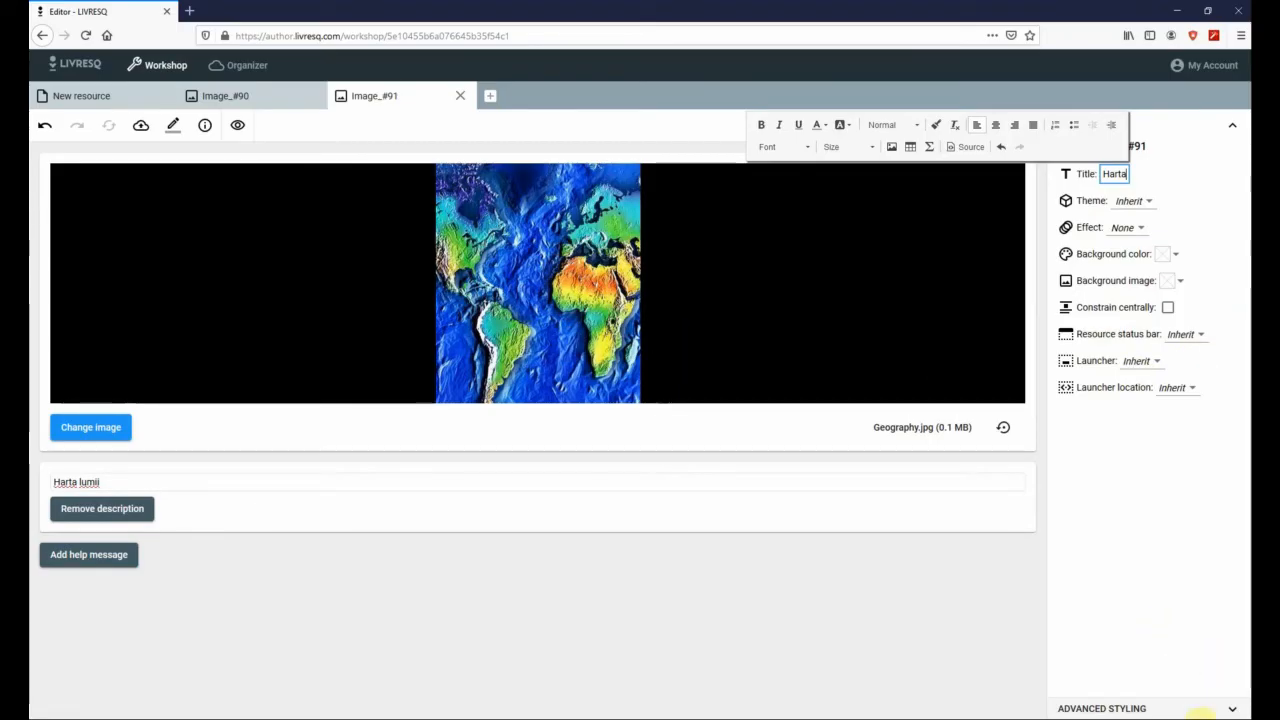
left_click(1233, 710)
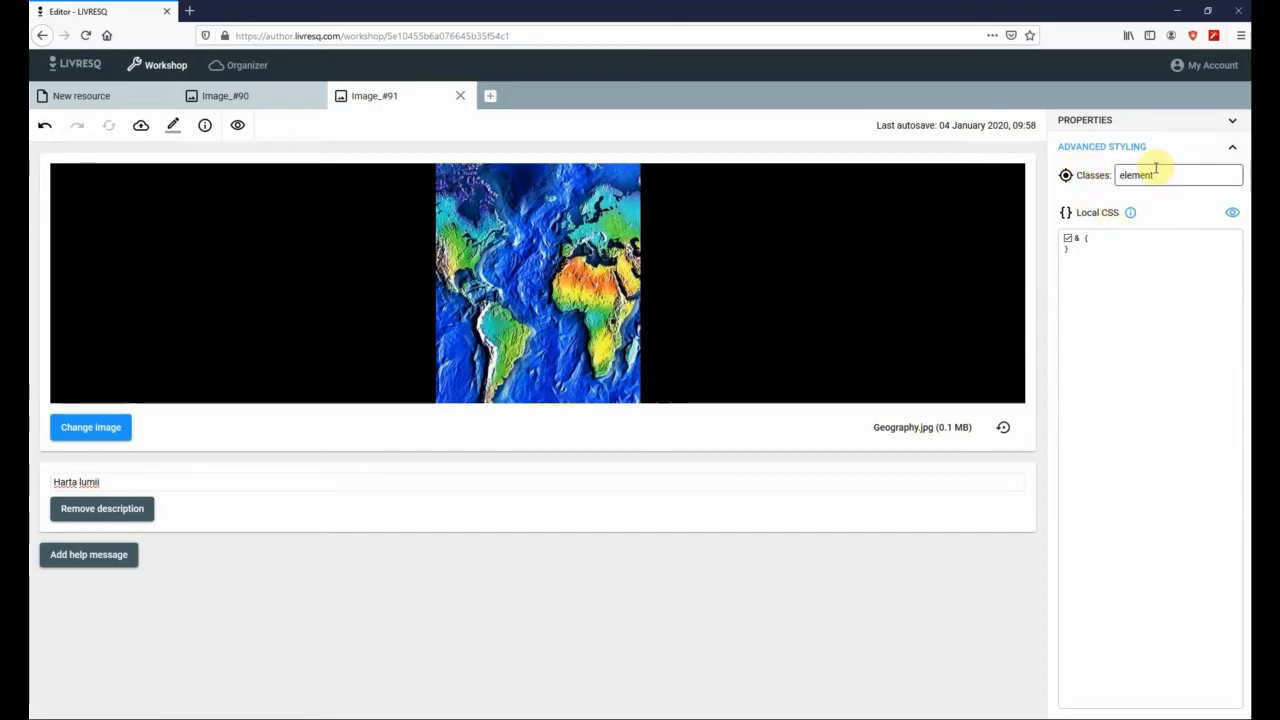
left_click(1231, 122)
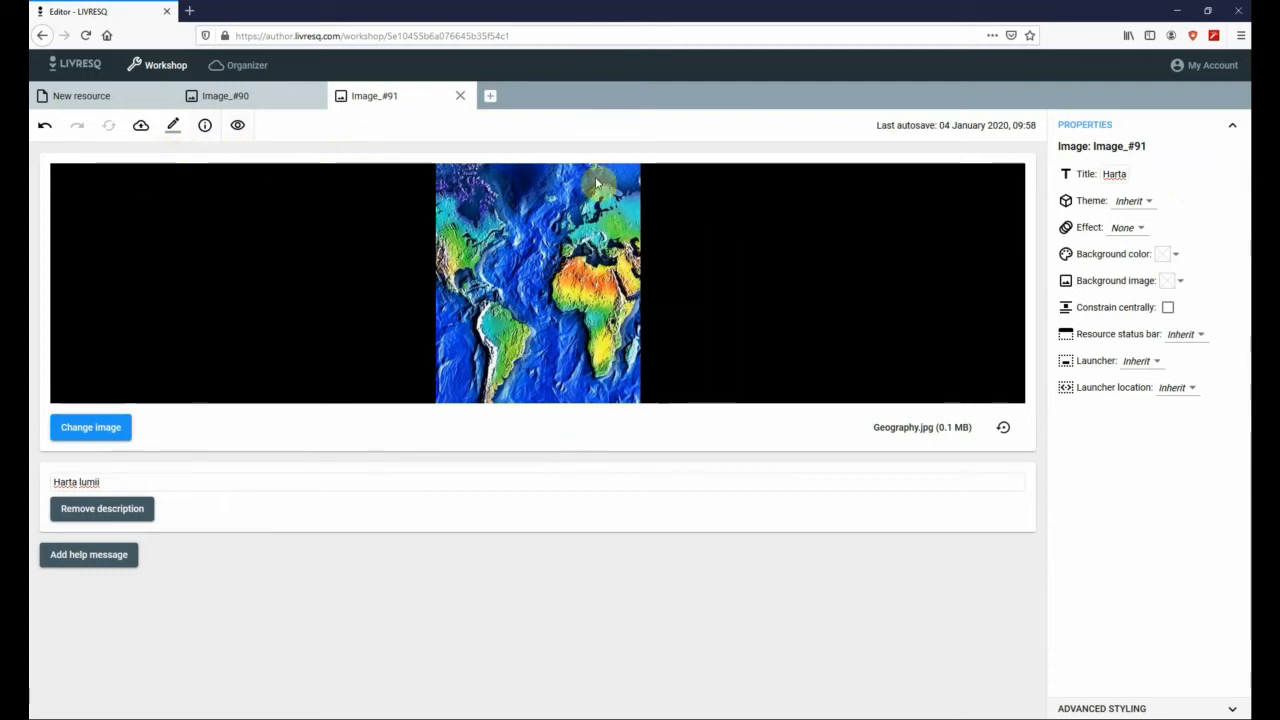
Step: Rename the Image_#91 resource as "Harta lumii"
left_click(172, 125)
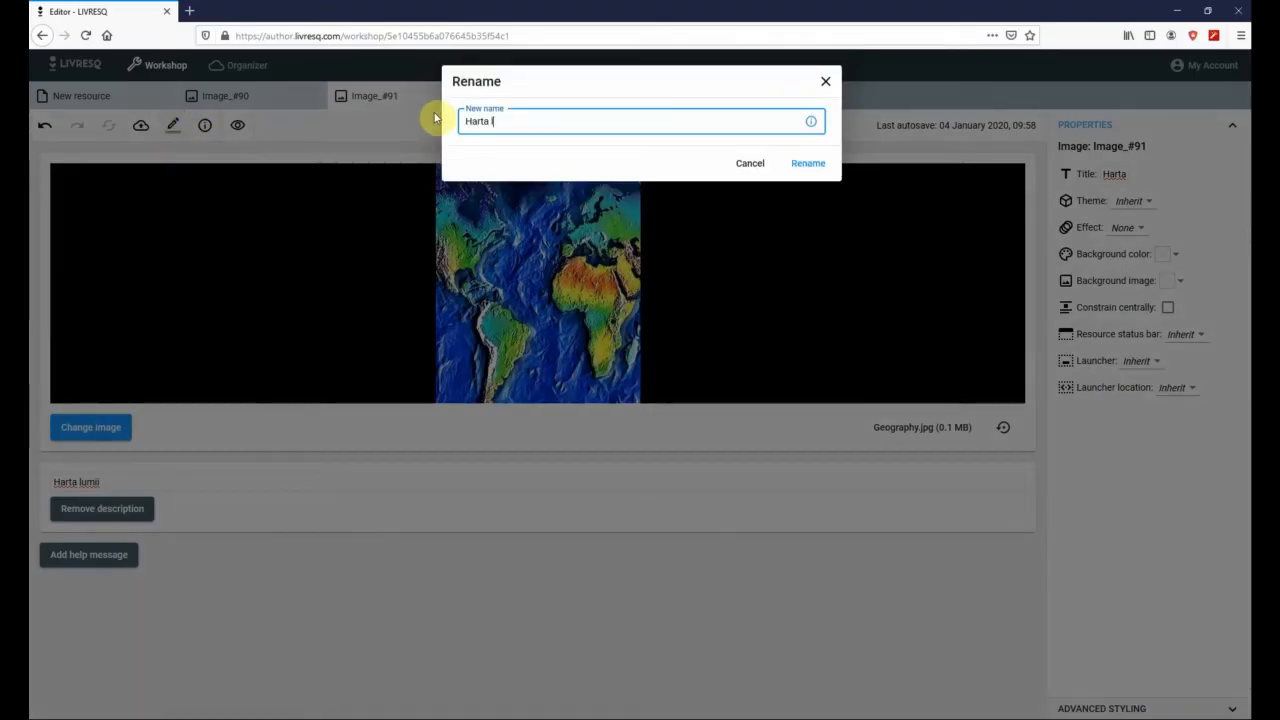
type("Harta lumii")
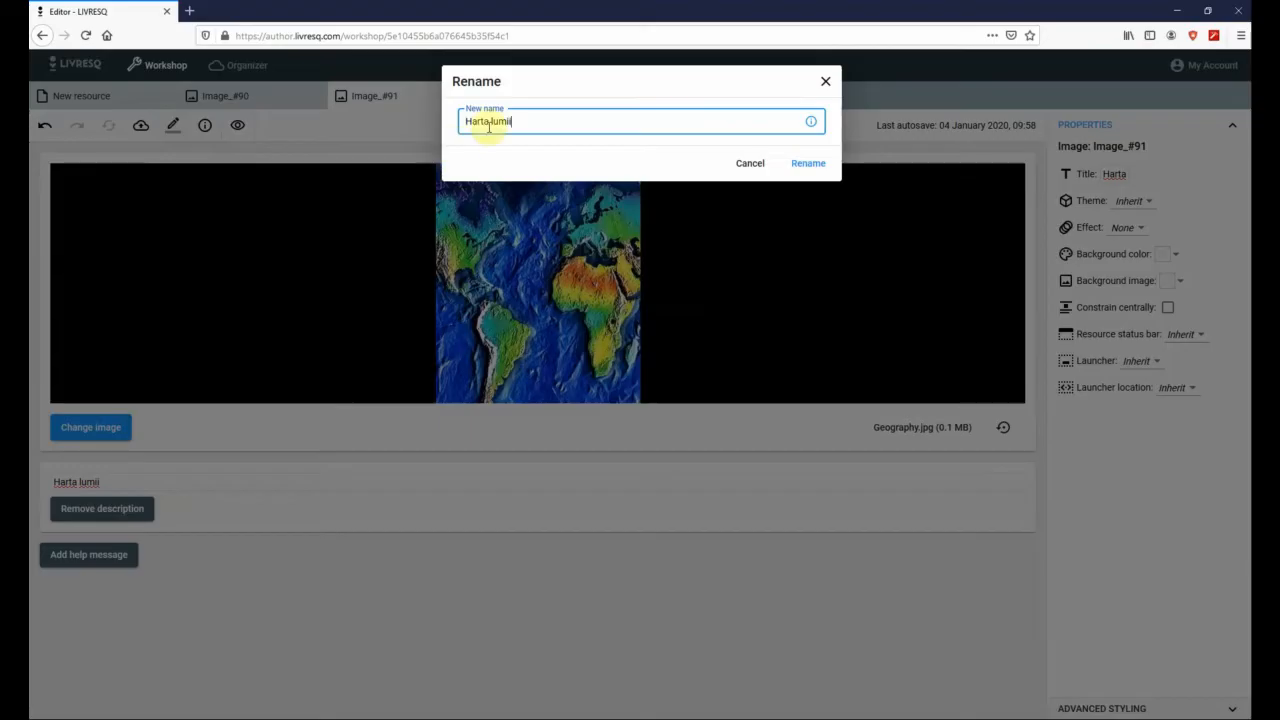
left_click(810, 165)
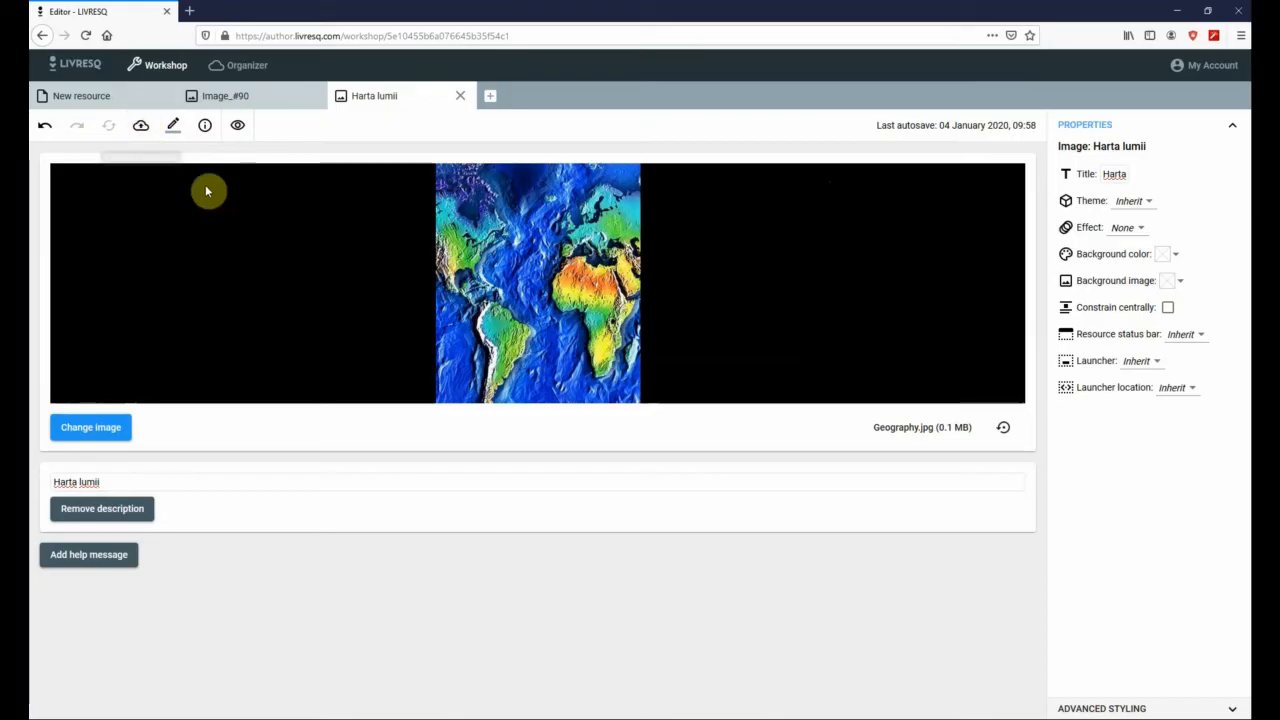
Step: Preview the Harta lumii resource at tablet, phone and full width, then return to editing mode
left_click(239, 133)
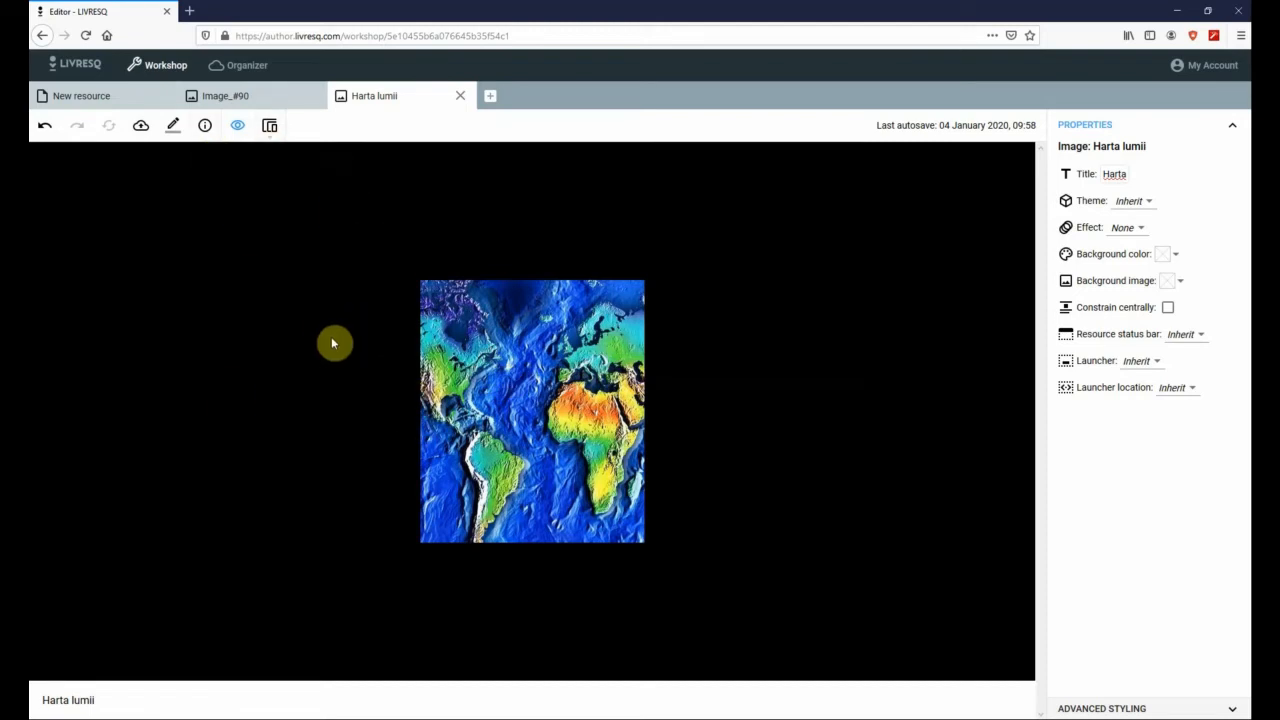
left_click(269, 138)
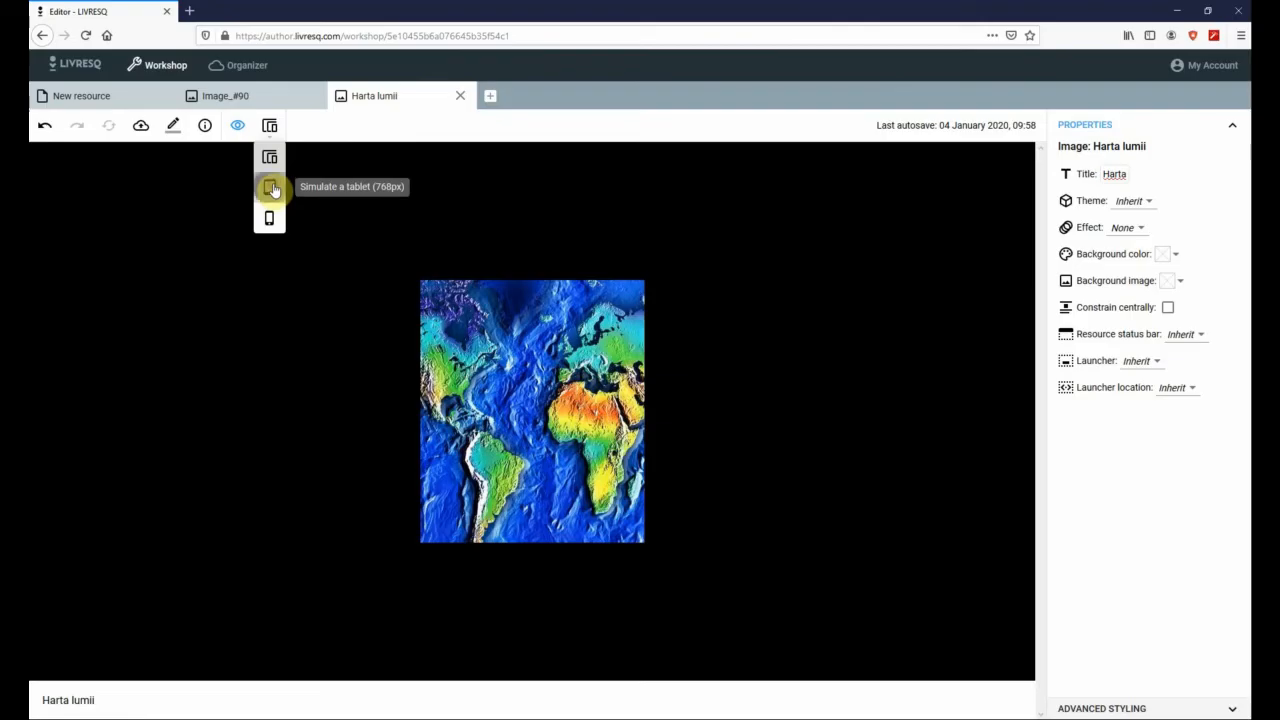
left_click(270, 188)
left_click(269, 125)
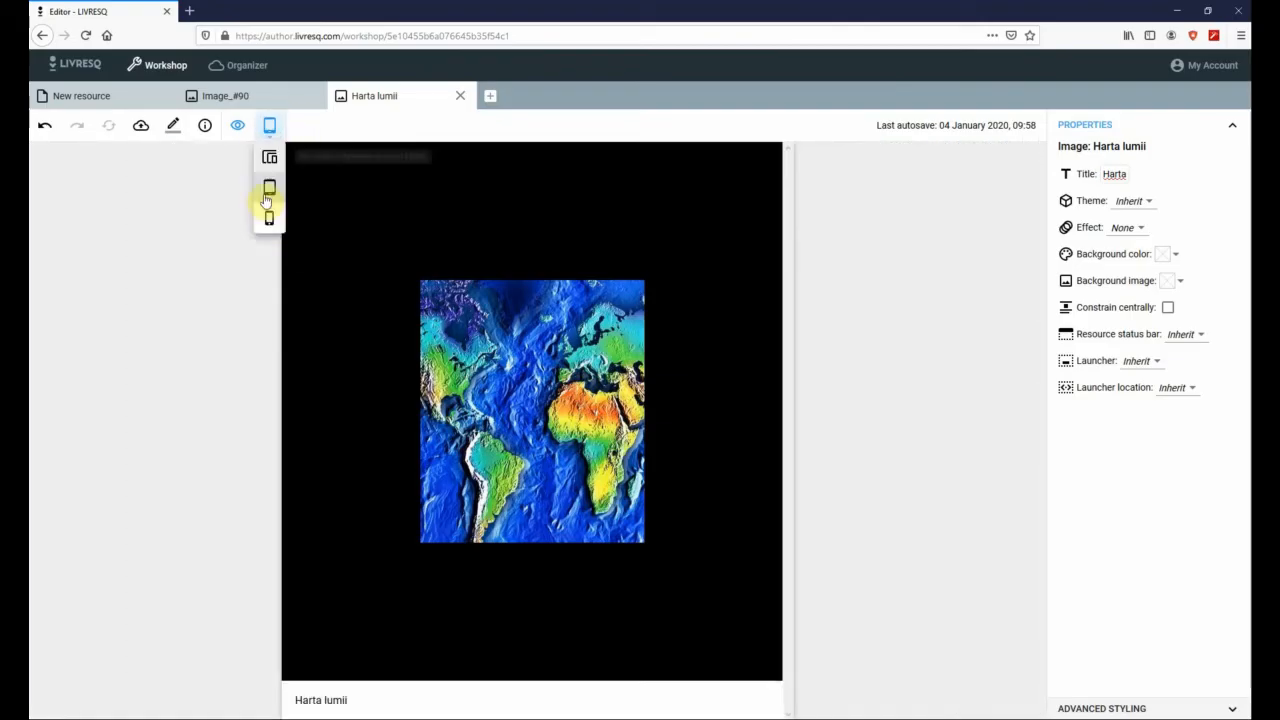
left_click(270, 218)
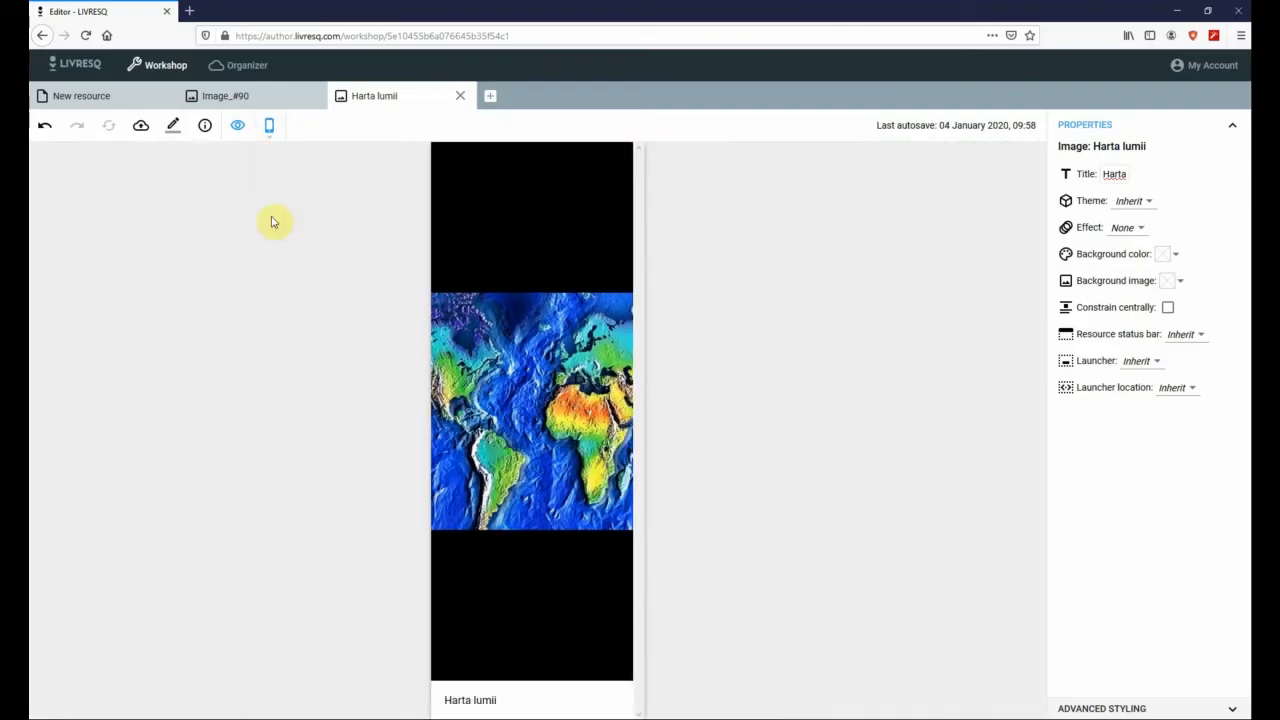
left_click(268, 126)
left_click(271, 158)
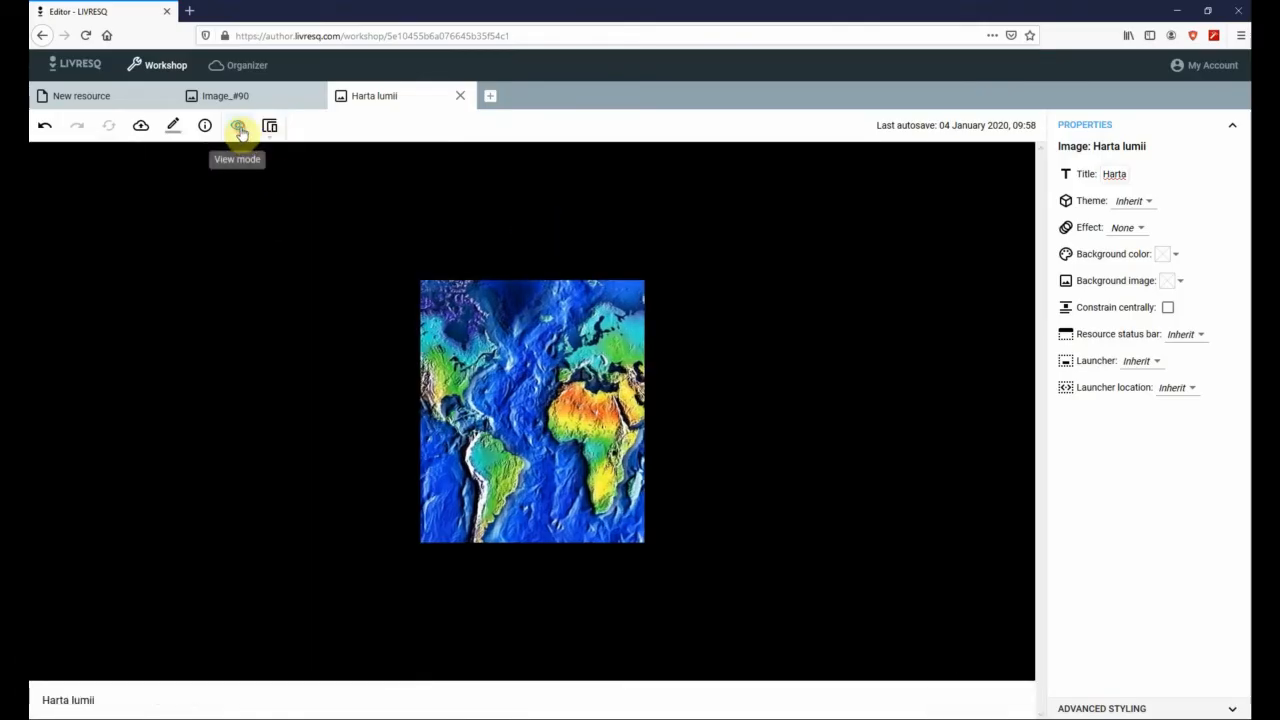
left_click(240, 128)
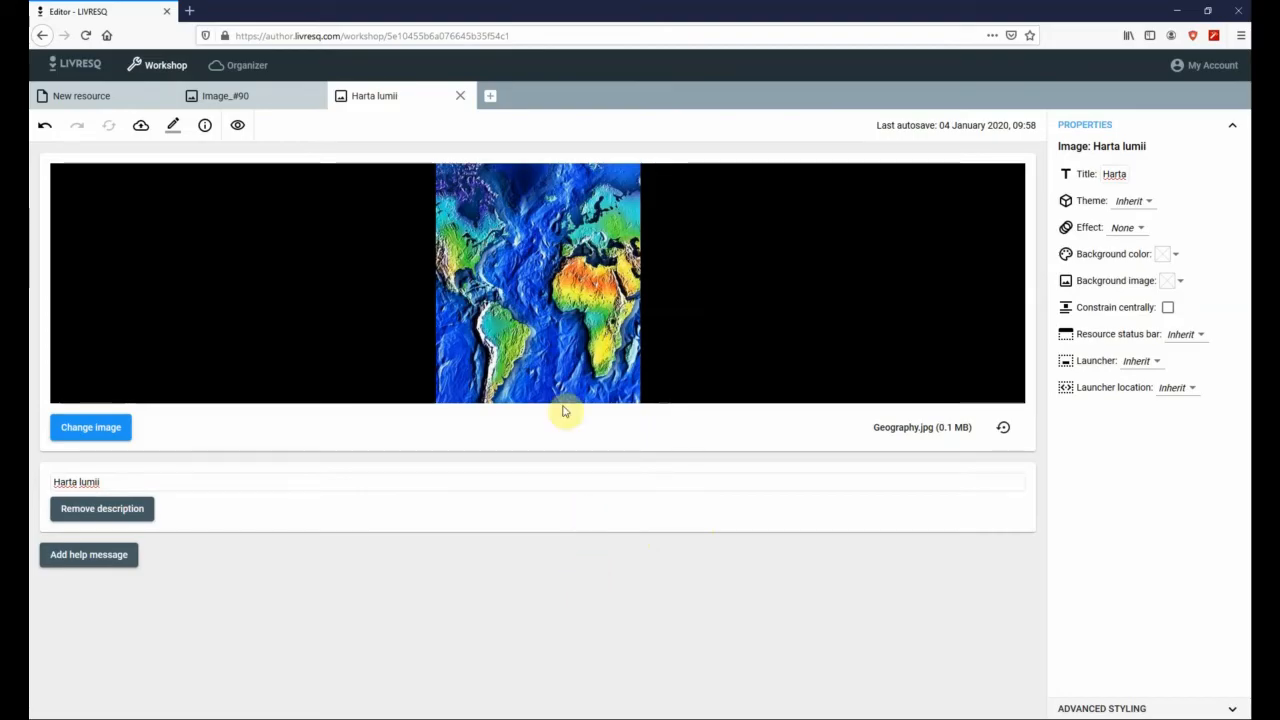
Step: Open the Testare section from the Organizer's Geografie folder and inspect its heading text and mountain image
left_click(244, 68)
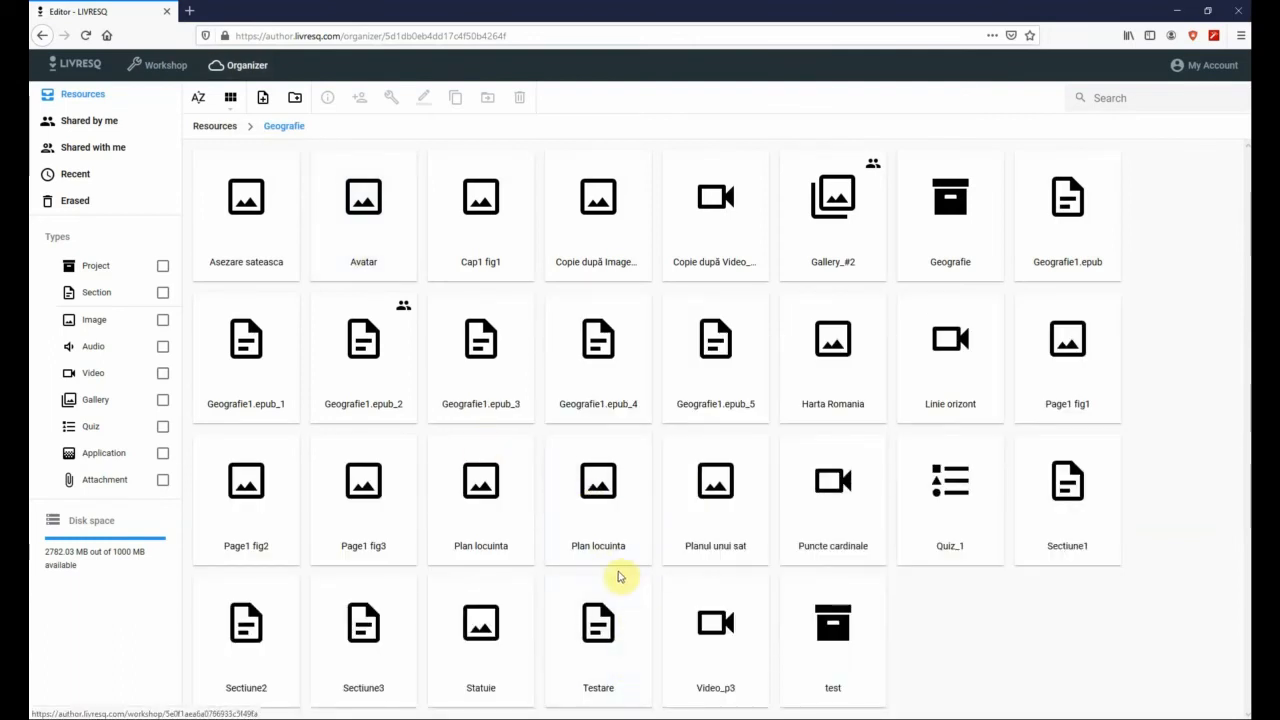
double_click(599, 628)
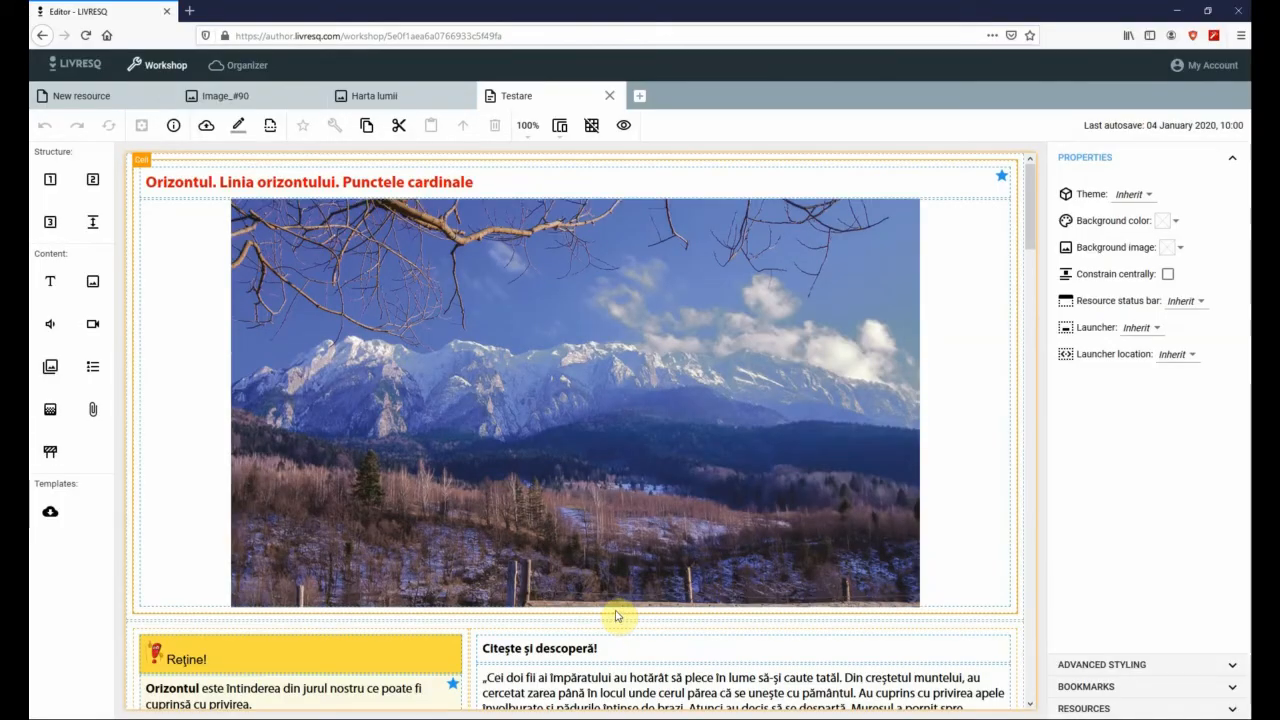
left_click(142, 183)
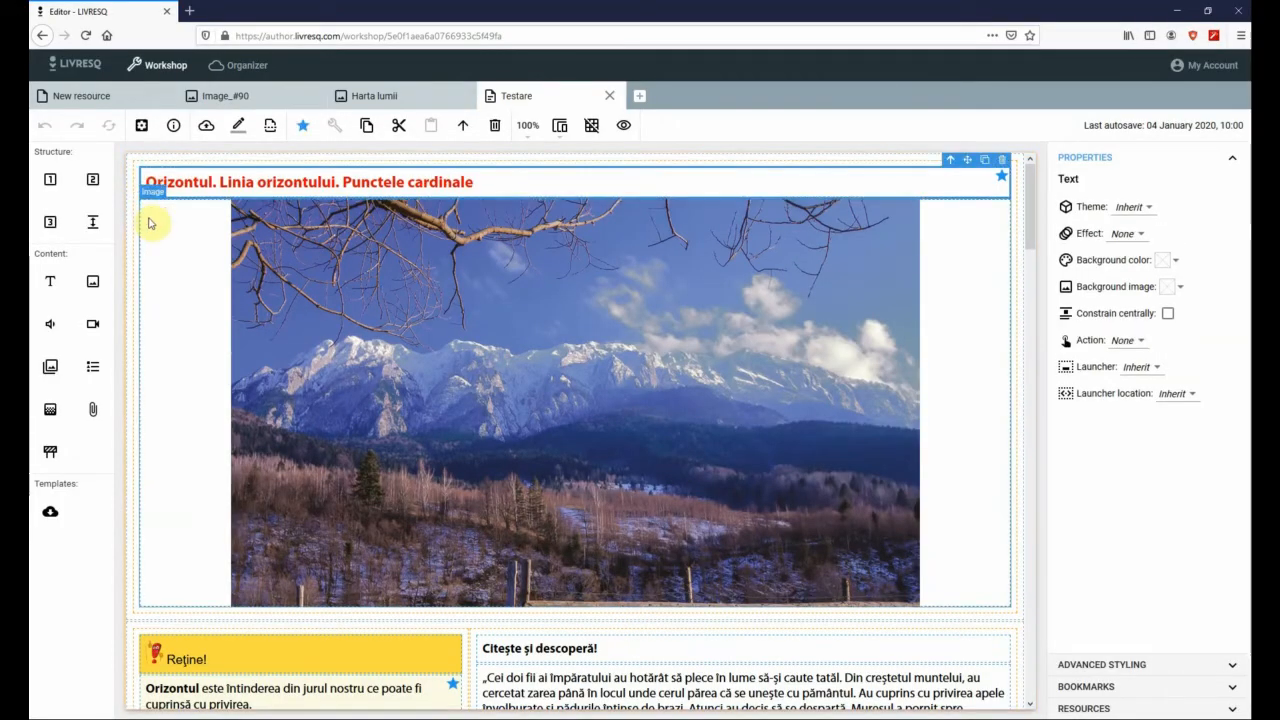
left_click(148, 222)
Step: Examine the row below the mountain image and its text blocks, through to the "Cercetează!" heading
scroll(150, 260, "down", 3)
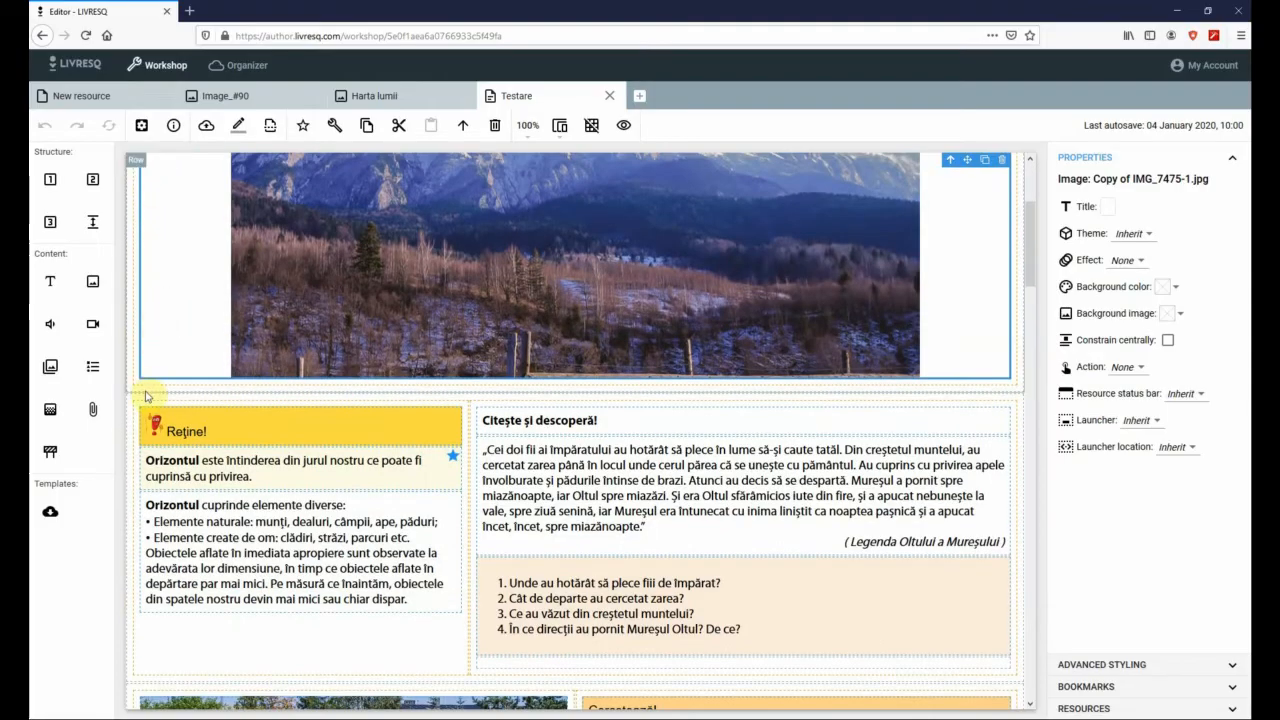
left_click(142, 399)
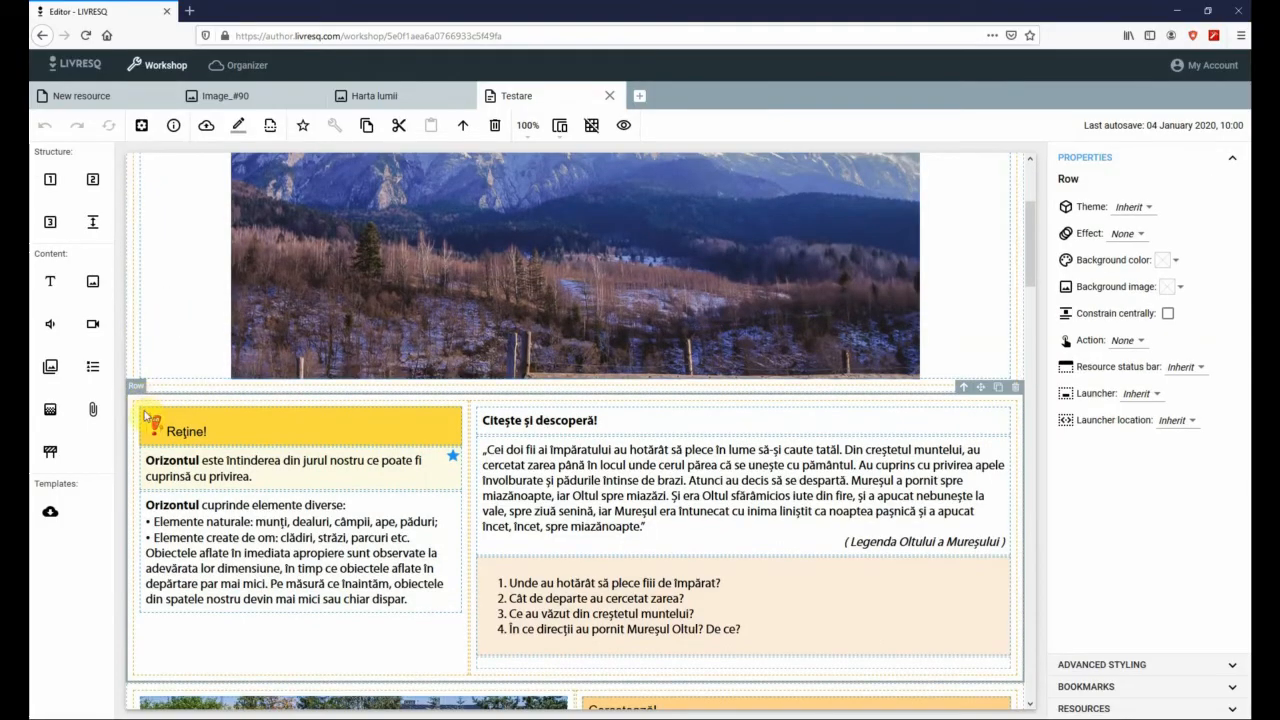
left_click(313, 508)
scroll(343, 615, "down", 2)
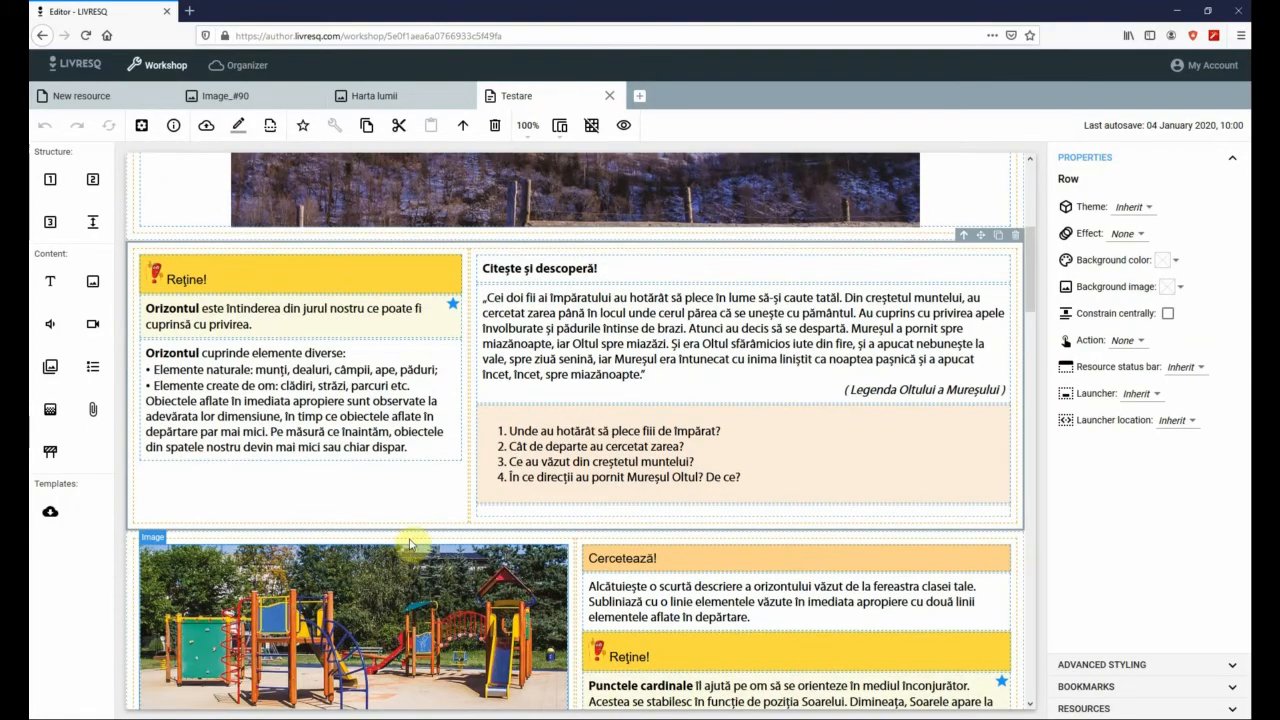
left_click(343, 271)
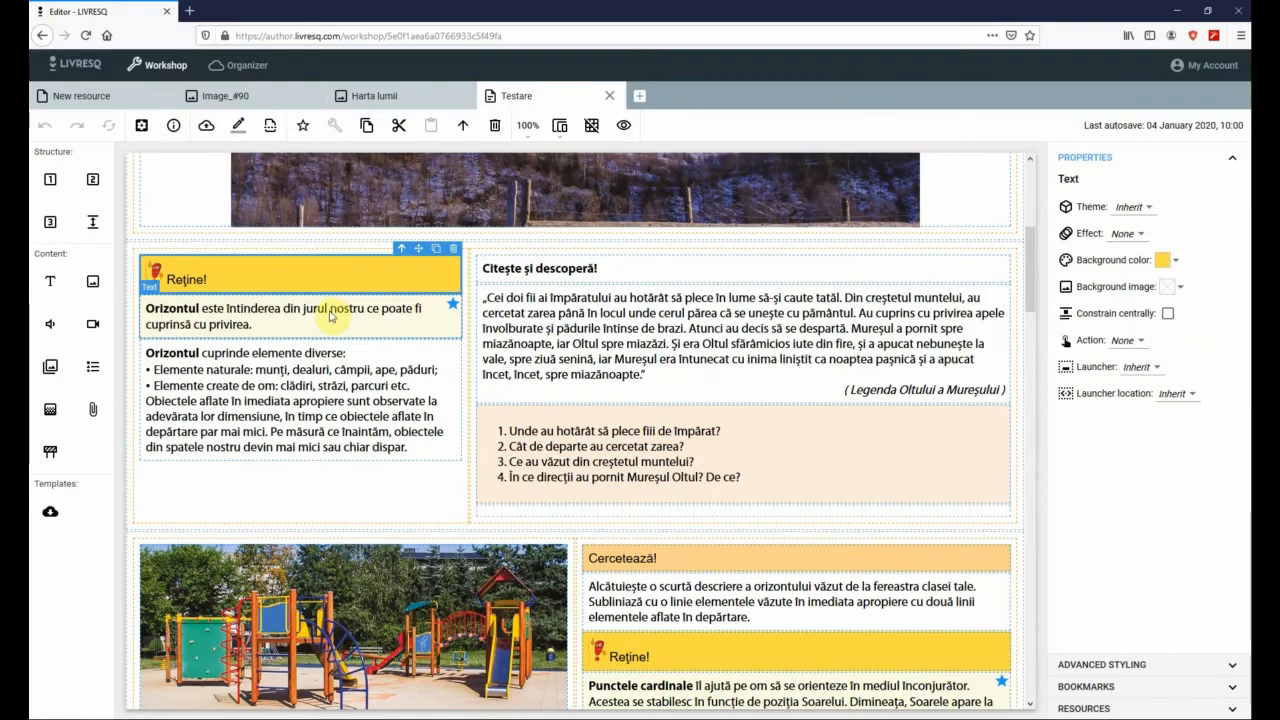
left_click(334, 312)
left_click(345, 398)
left_click(608, 272)
left_click(614, 323)
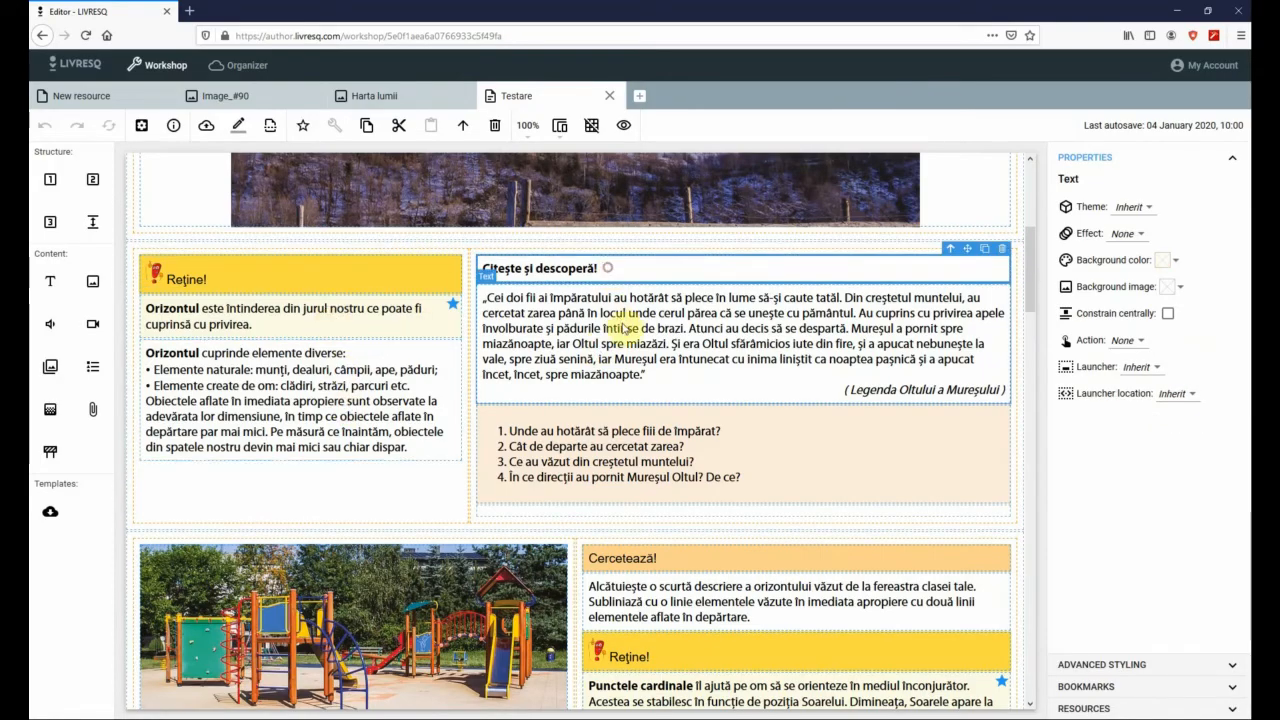
left_click(612, 450)
left_click(646, 572)
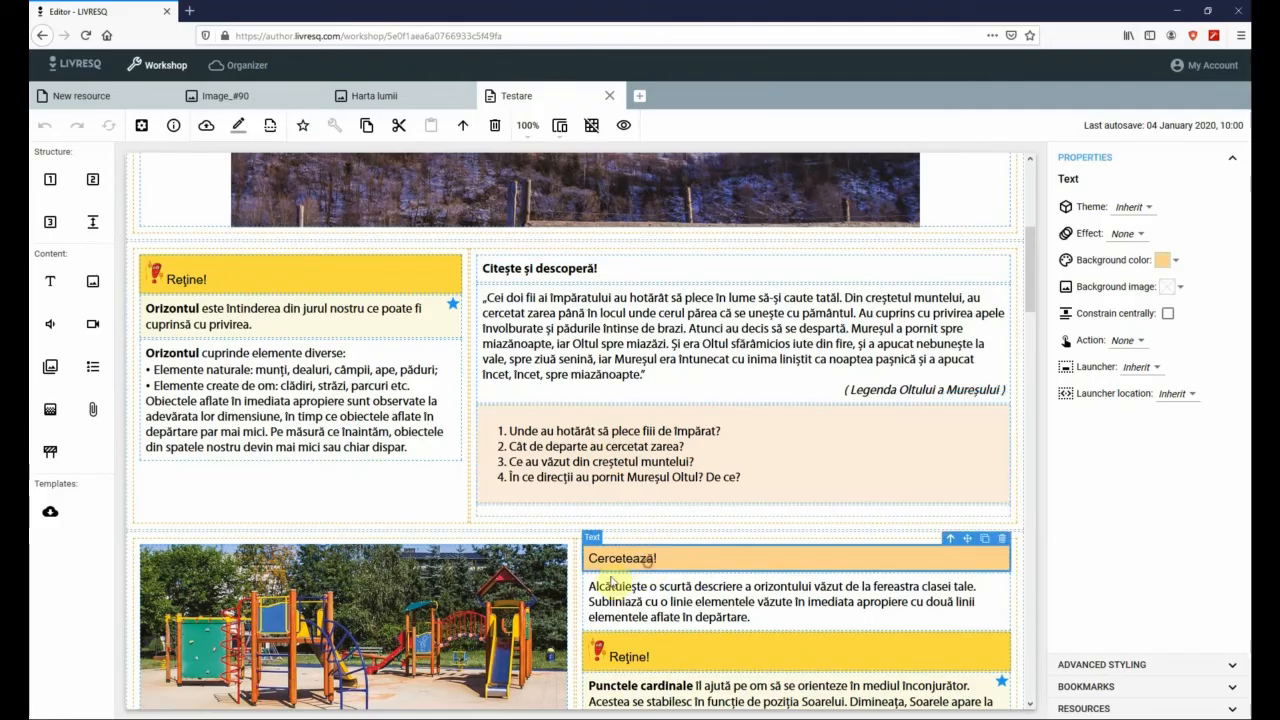
Step: Inspect the section's image elements: the playground, the horizon outline drawing, Fig. 3 and the winter tree
left_click(540, 578)
scroll(537, 578, "down", 5)
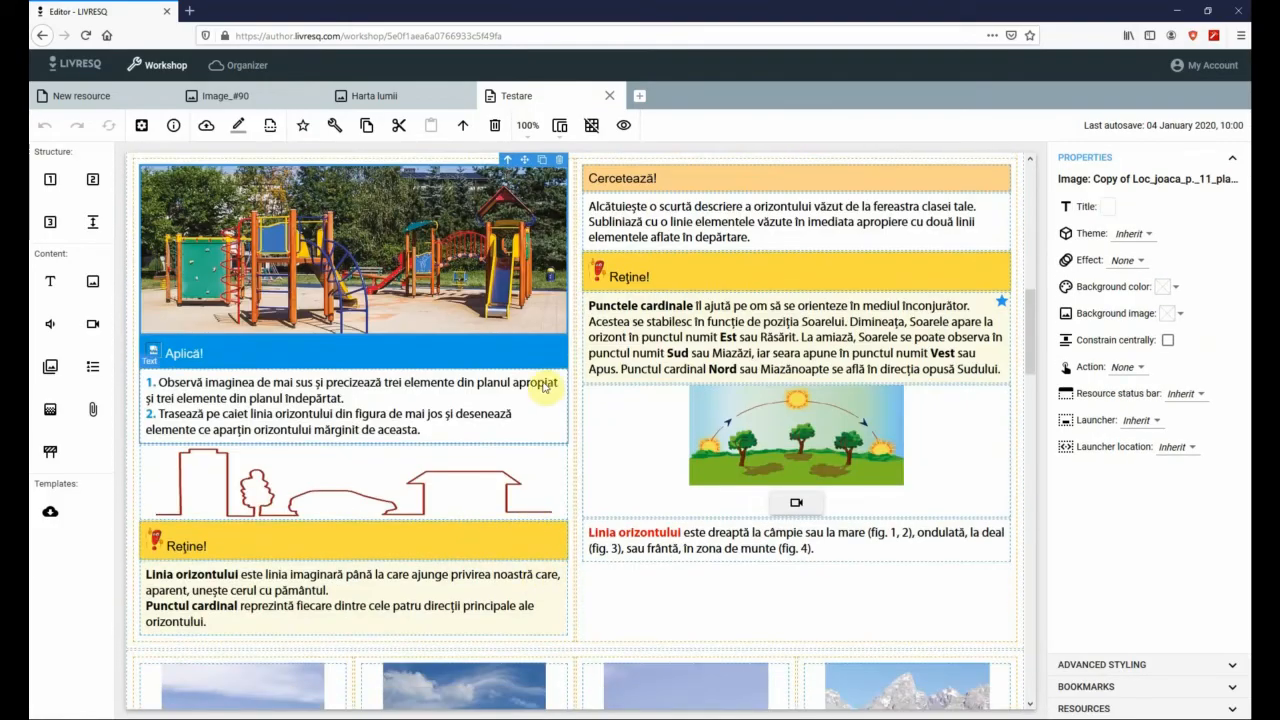
left_click(512, 472)
scroll(672, 458, "down", 5)
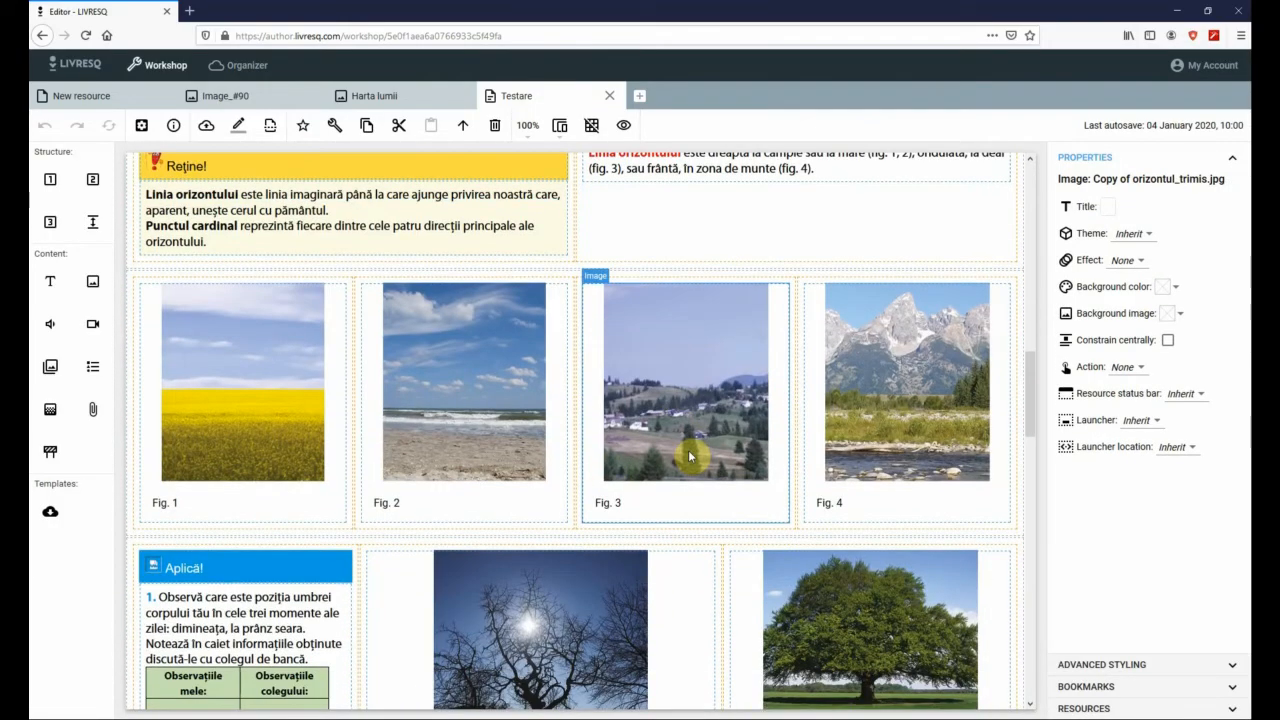
left_click(672, 458)
scroll(571, 606, "down", 2)
left_click(571, 557)
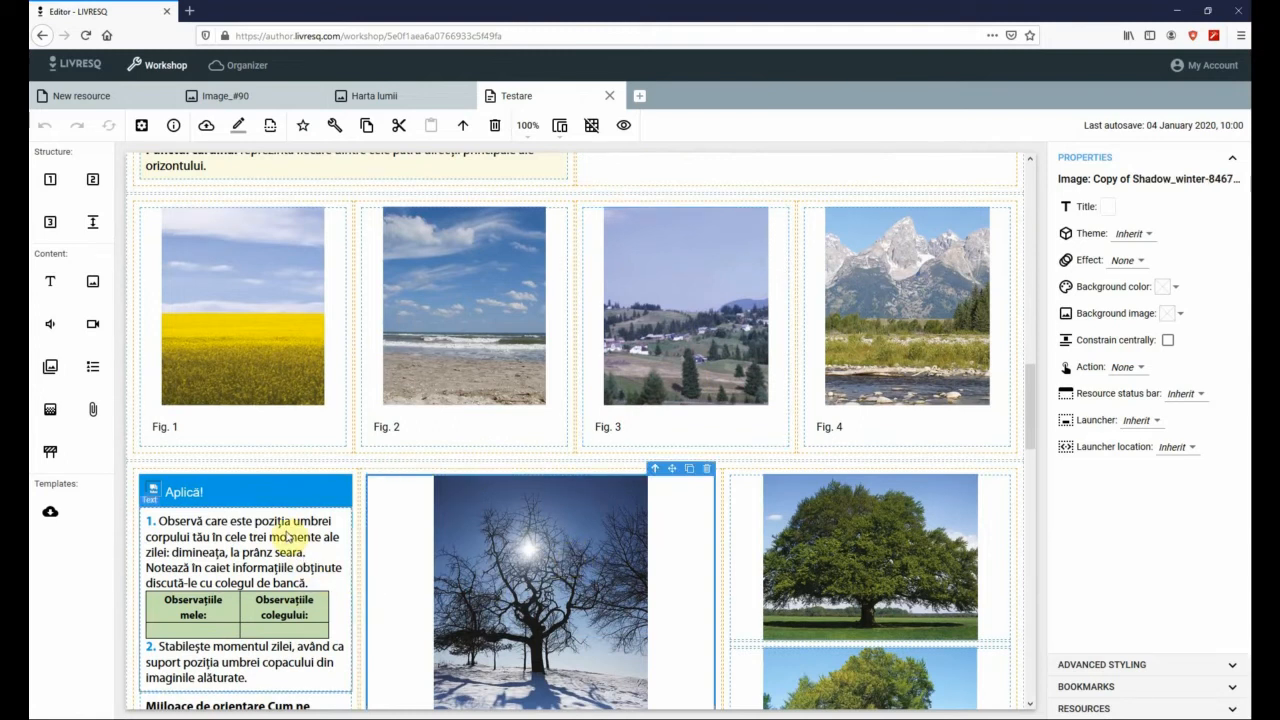
Step: Check the properties of the Fig. 1 image, the horizon outline drawing and the sun-position image with its launch action
scroll(290, 540, "up", 4)
left_click(241, 540)
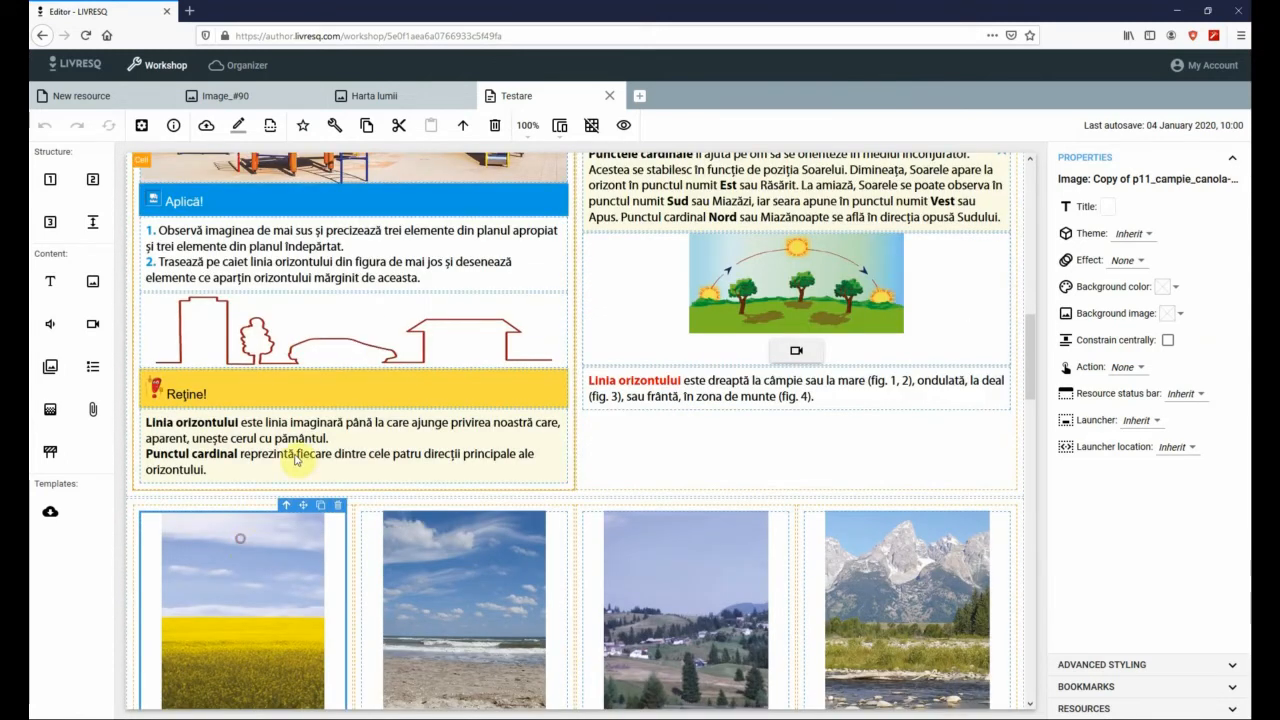
left_click(366, 324)
left_click(856, 292)
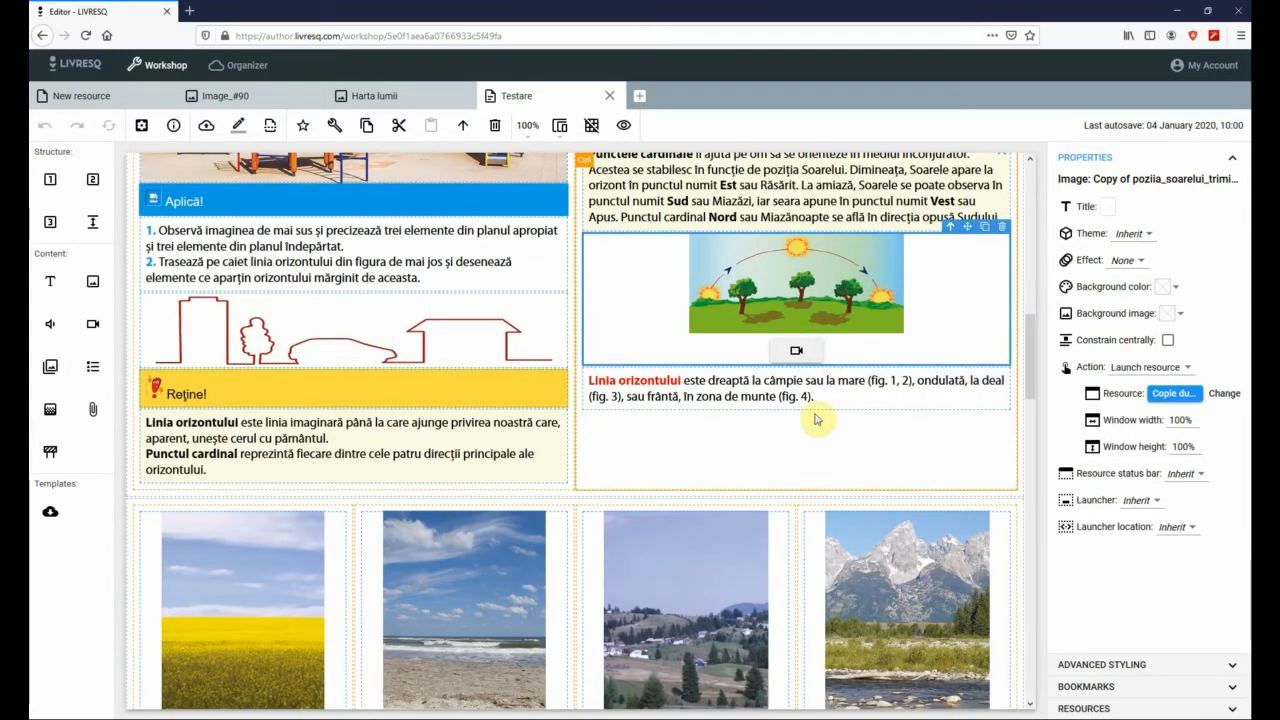
scroll(763, 424, "up", 3)
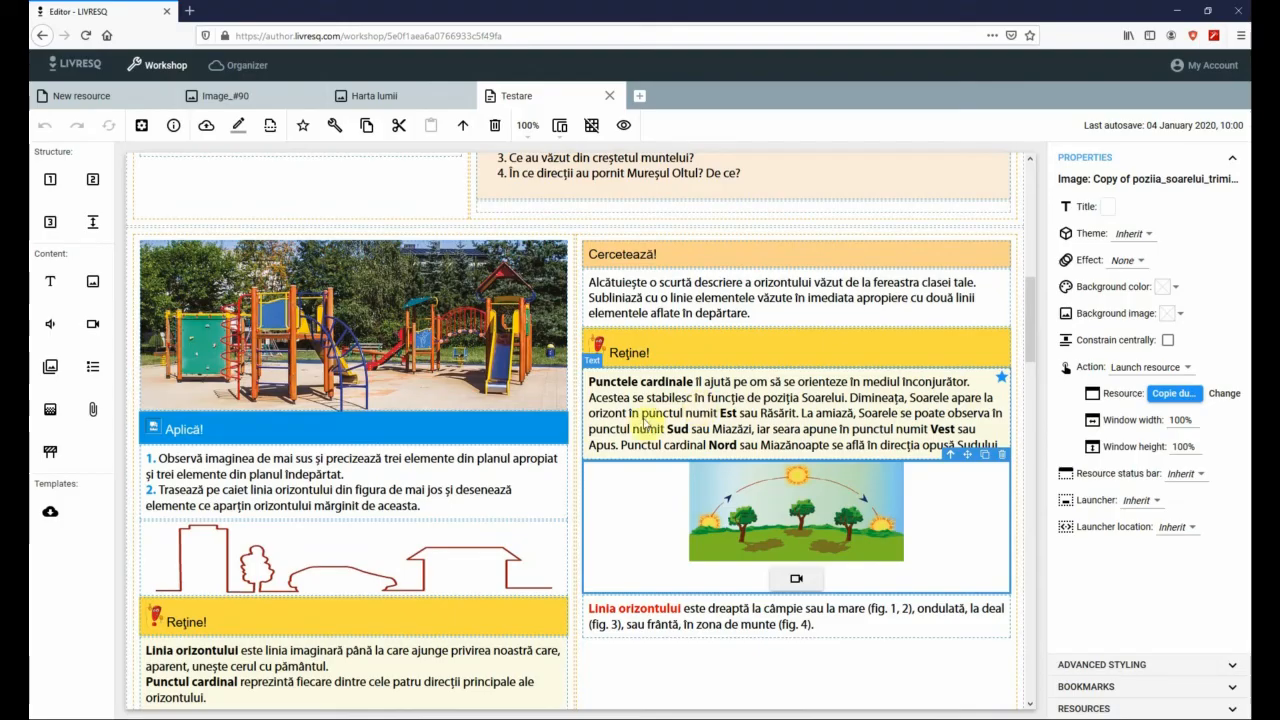
Step: Add a one-cell and a two-cell container below the mountain image, and nest a three-cell container in the two-cell container's first cell
scroll(645, 425, "up", 4)
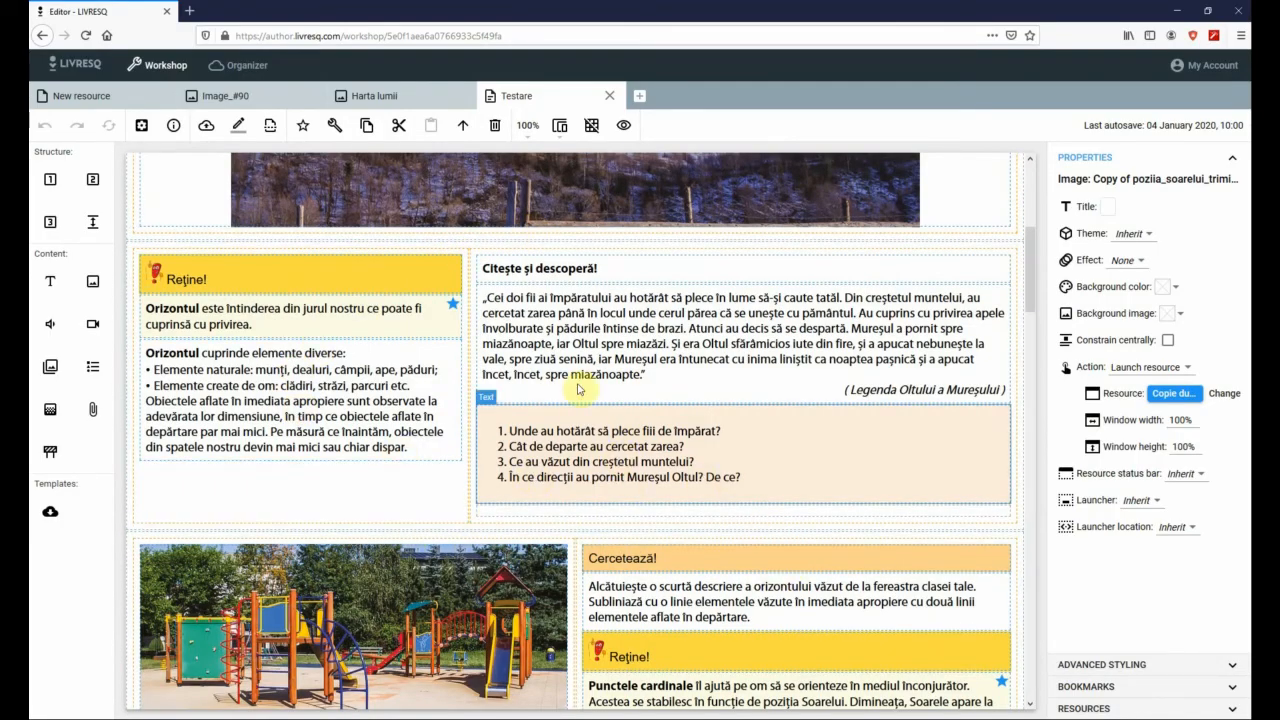
scroll(578, 390, "up", 4)
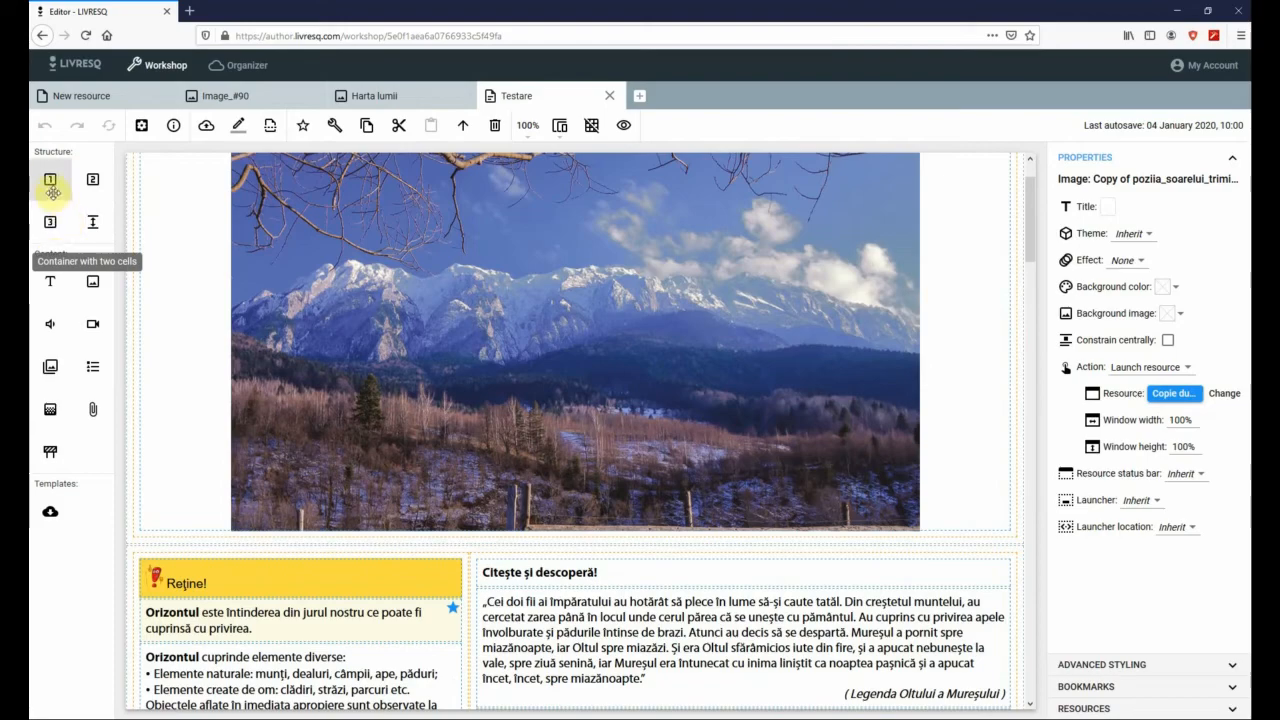
left_click_drag(49, 179, 166, 511)
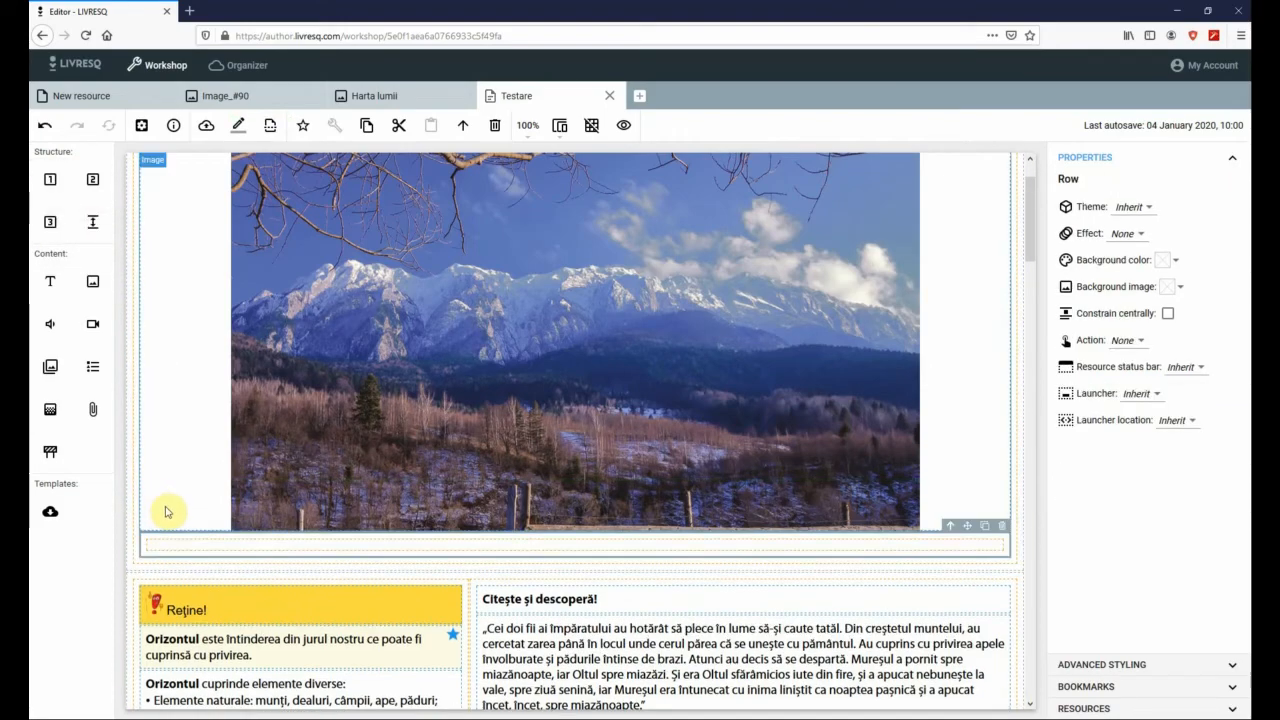
left_click_drag(93, 179, 206, 560)
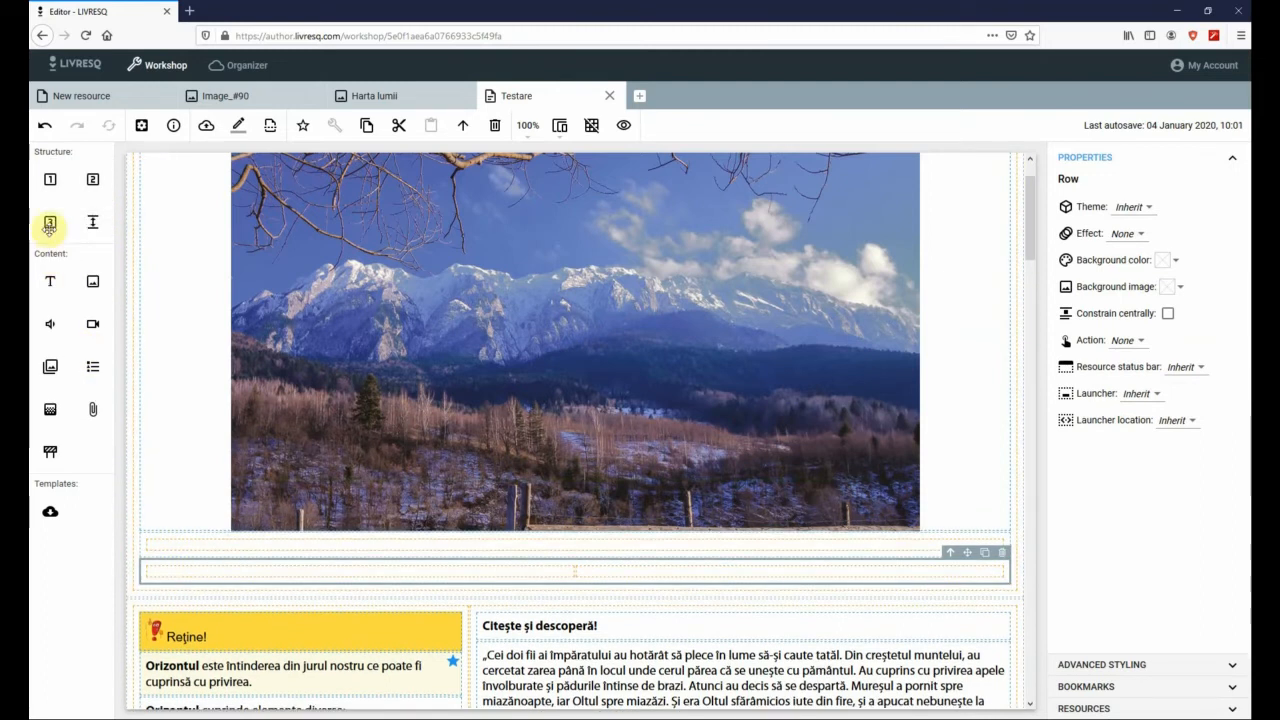
left_click_drag(48, 221, 251, 569)
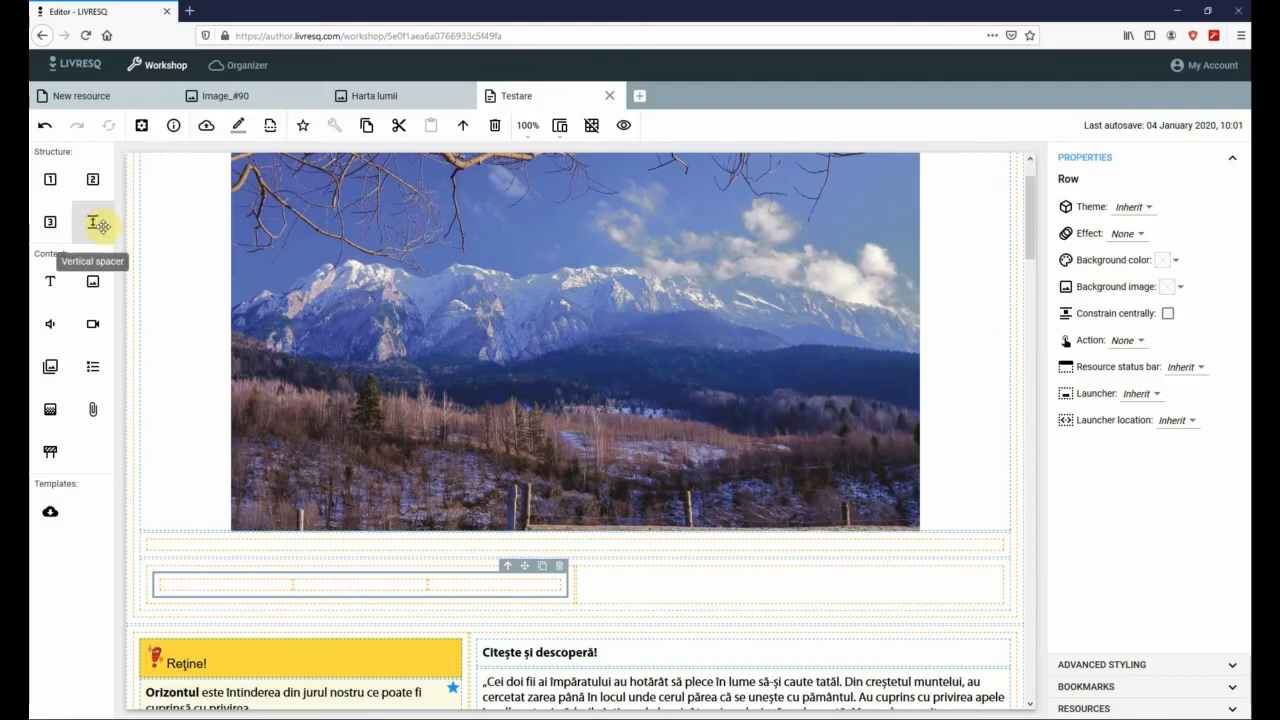
Step: Add a vertical spacer below the containers, reduce its height to about half, and widen the first cell of the two-cell container
left_click_drag(93, 225, 286, 609)
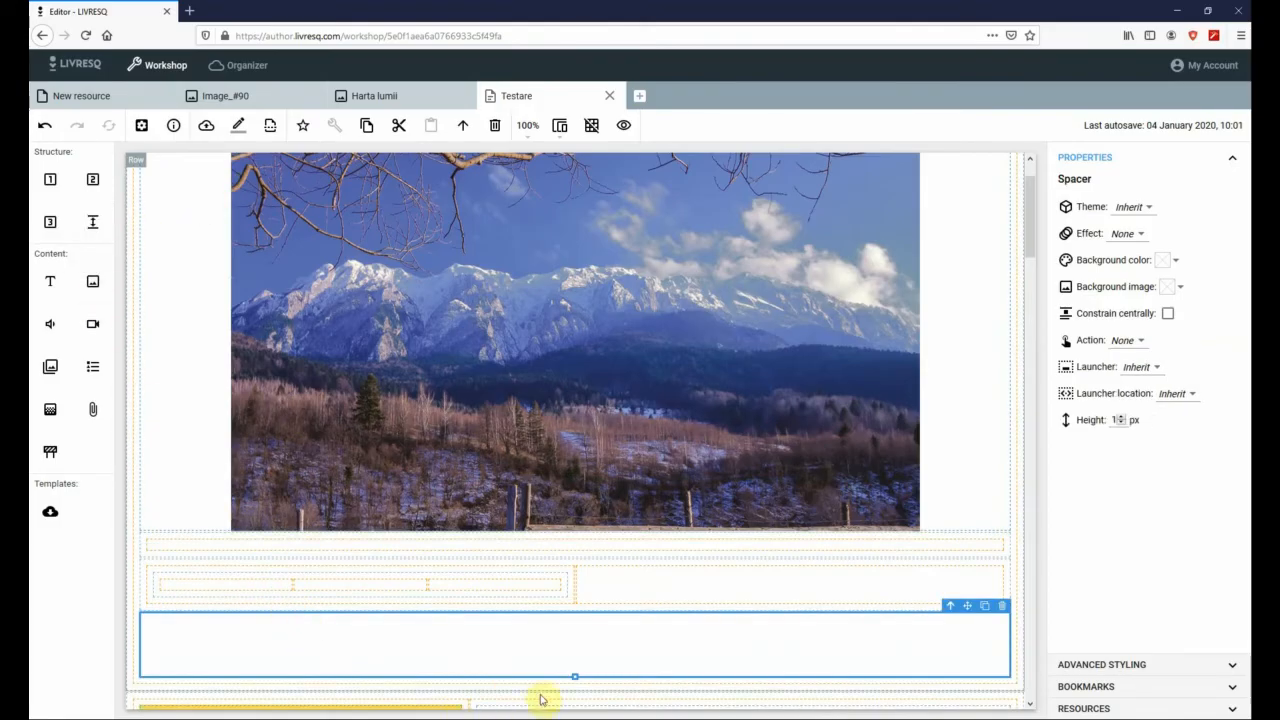
left_click_drag(575, 680, 569, 648)
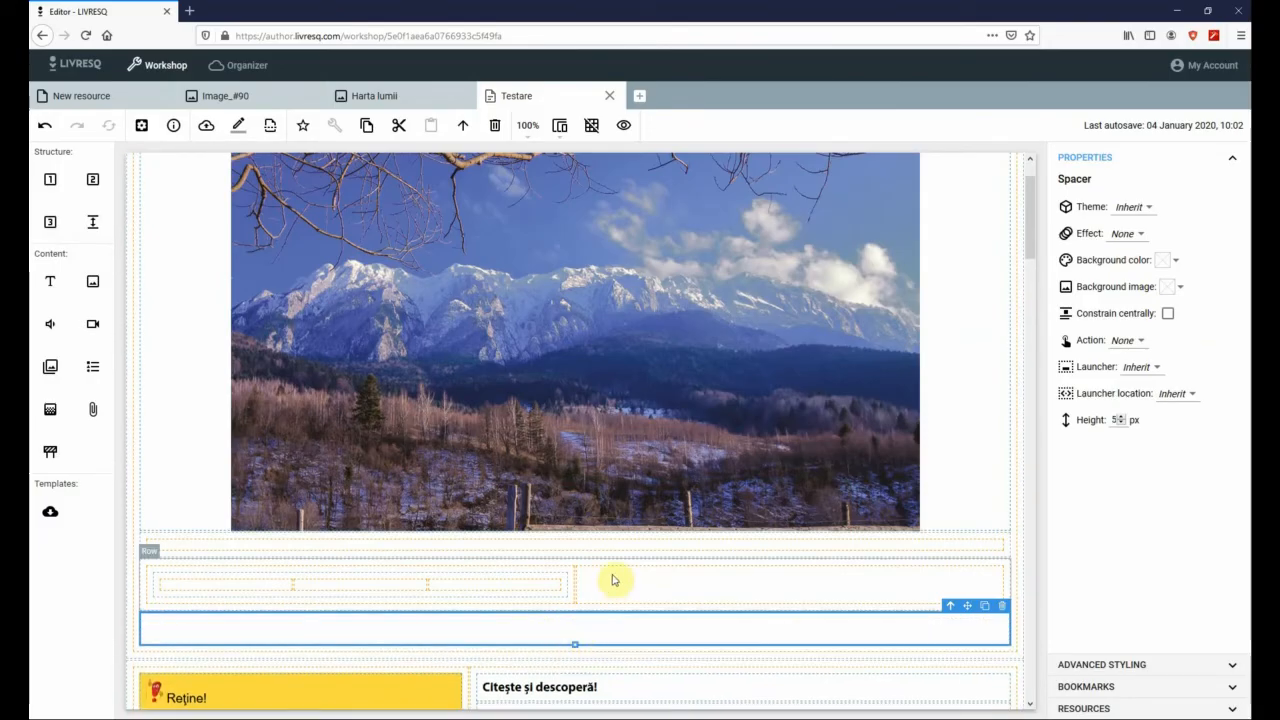
left_click(575, 595)
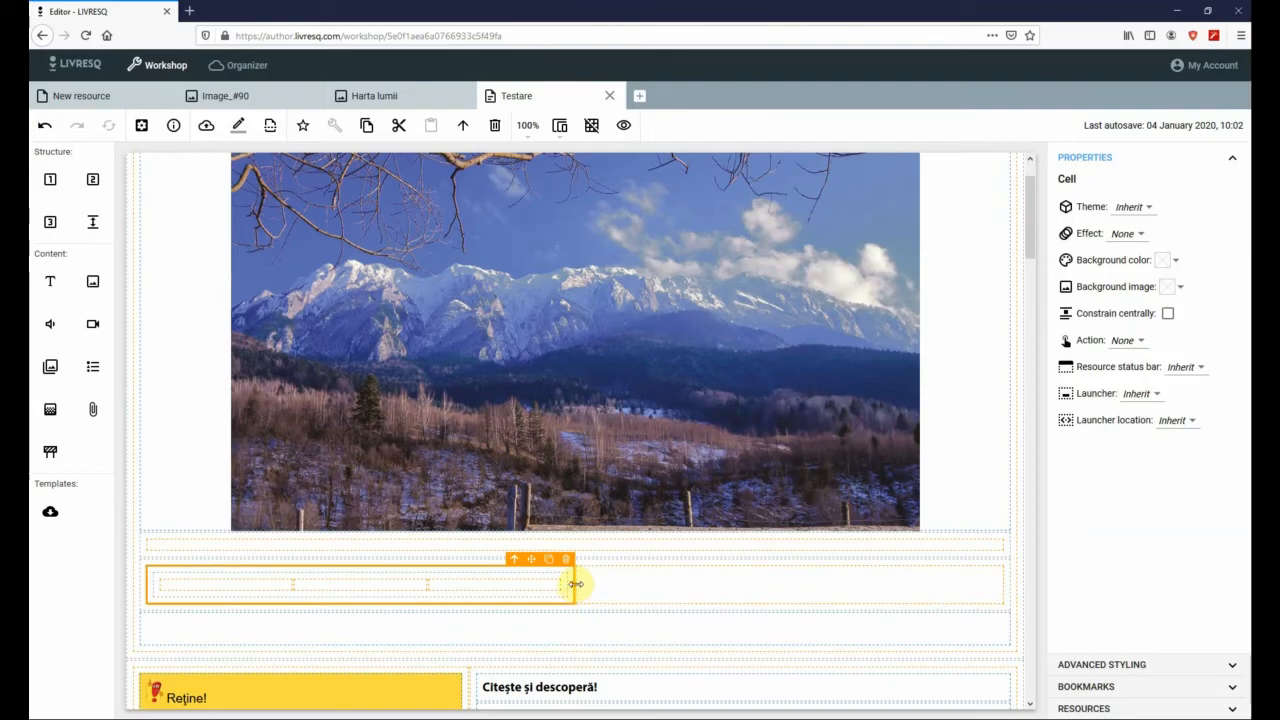
left_click_drag(576, 584, 770, 591)
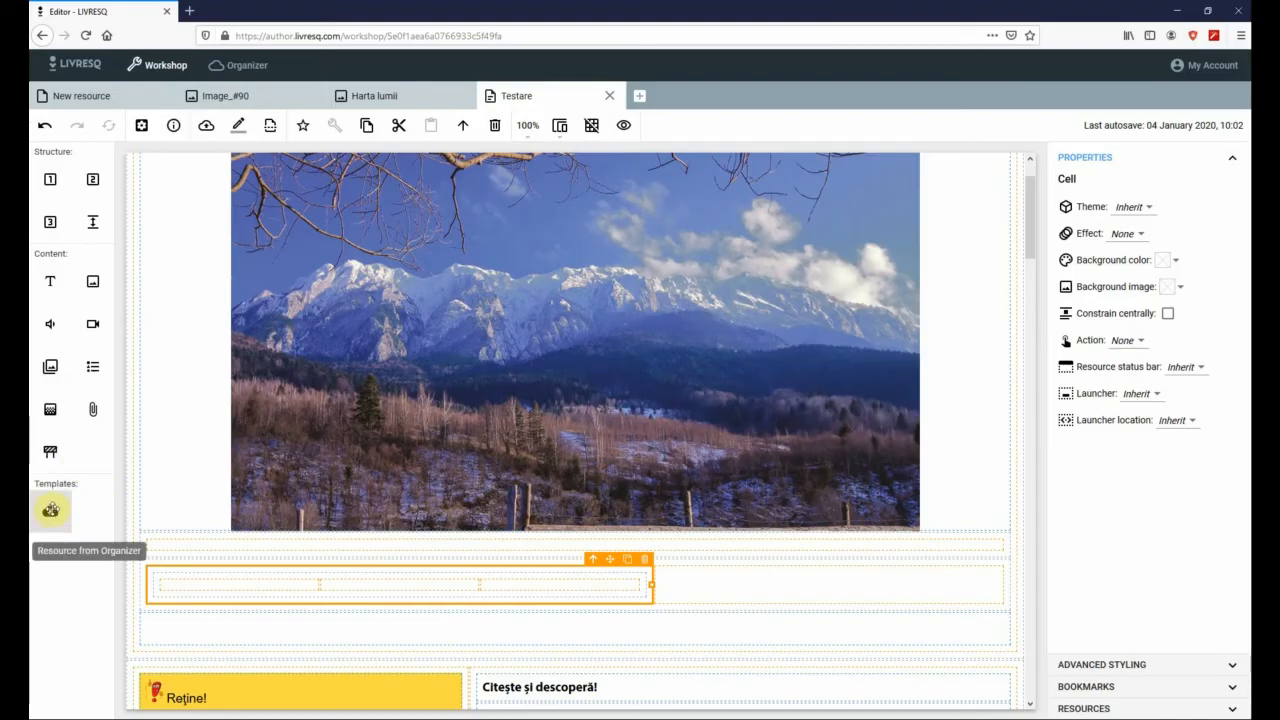
Step: Insert the Harta lumii image from the Organizer into the first cell of the three-cell container
left_click_drag(50, 510, 38, 523)
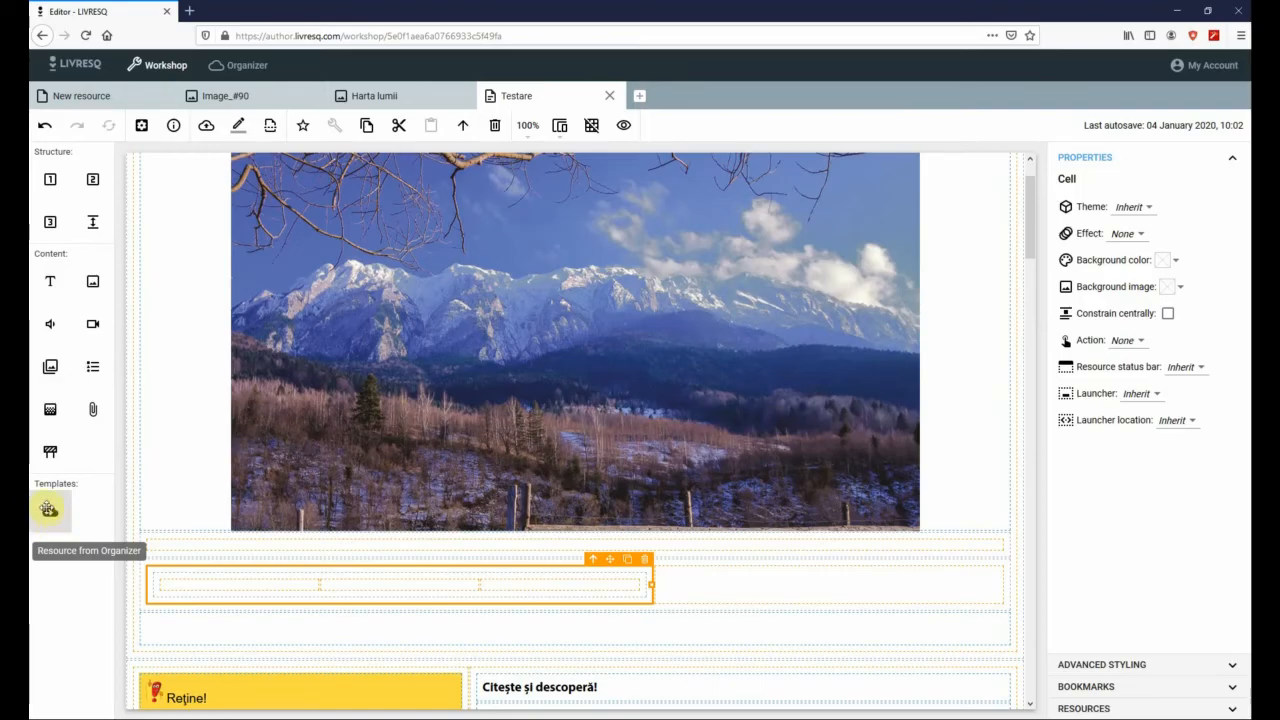
left_click_drag(48, 510, 226, 586)
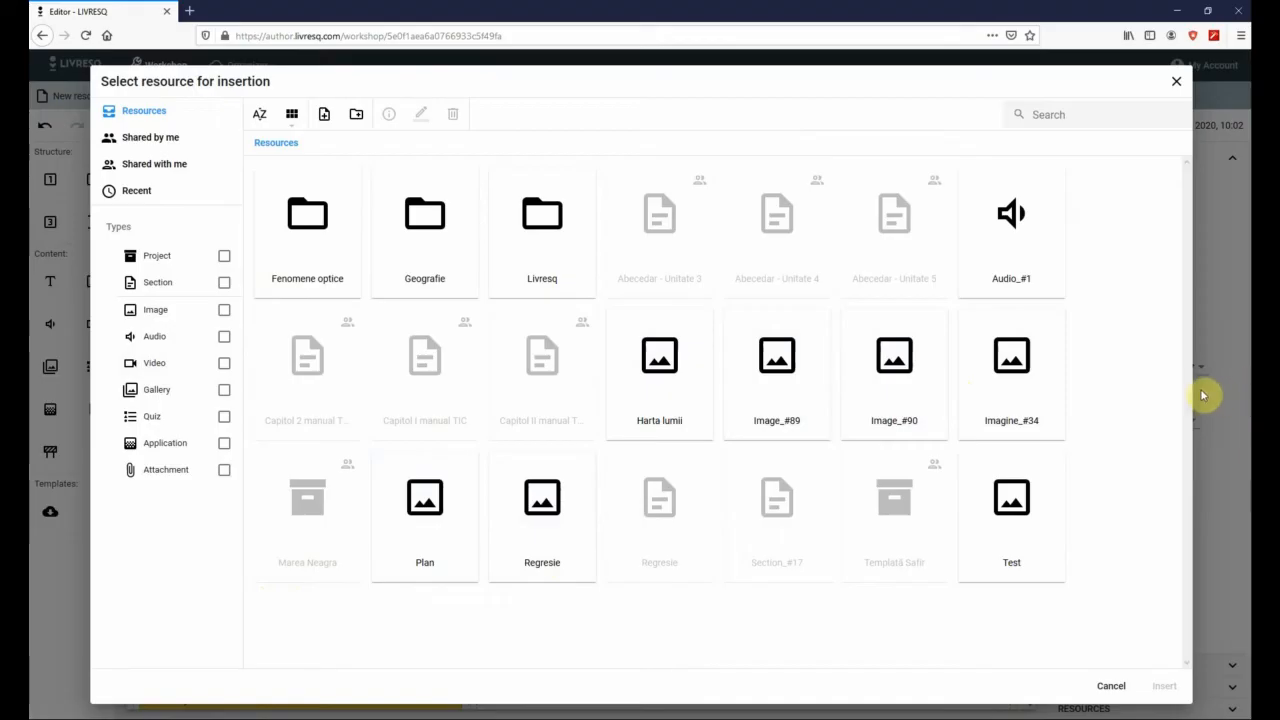
left_click(663, 364)
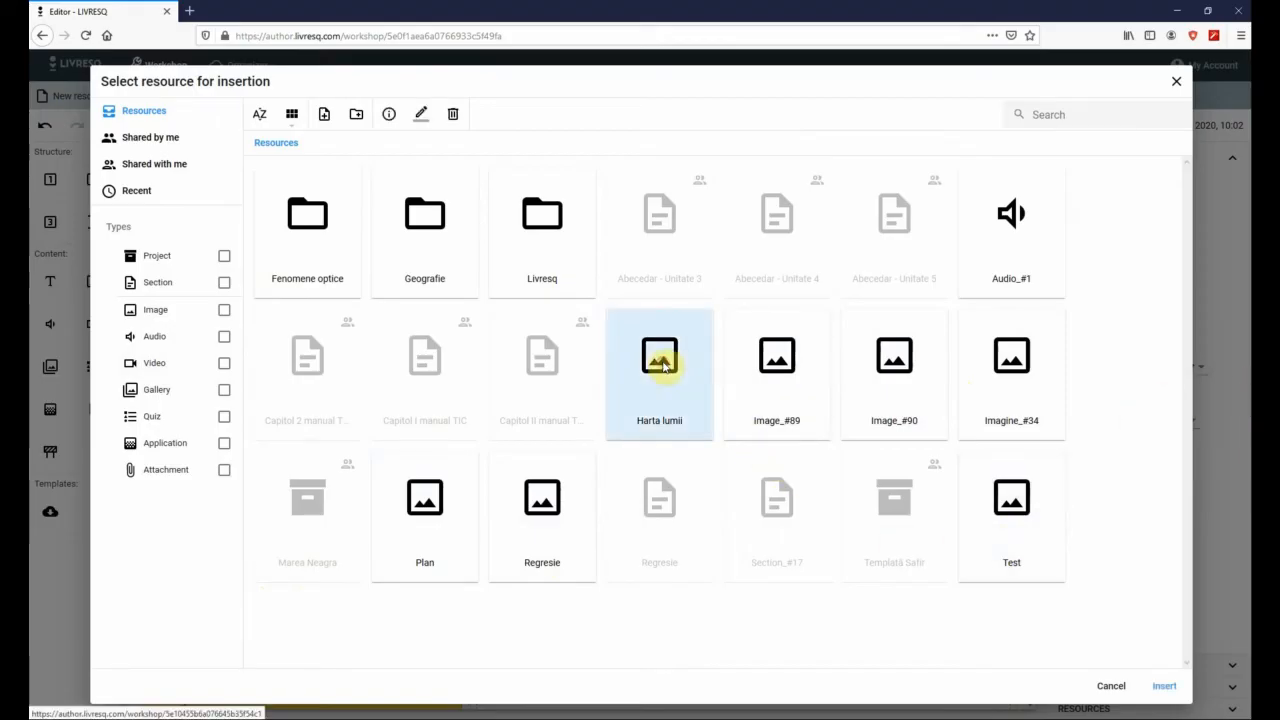
left_click(1166, 688)
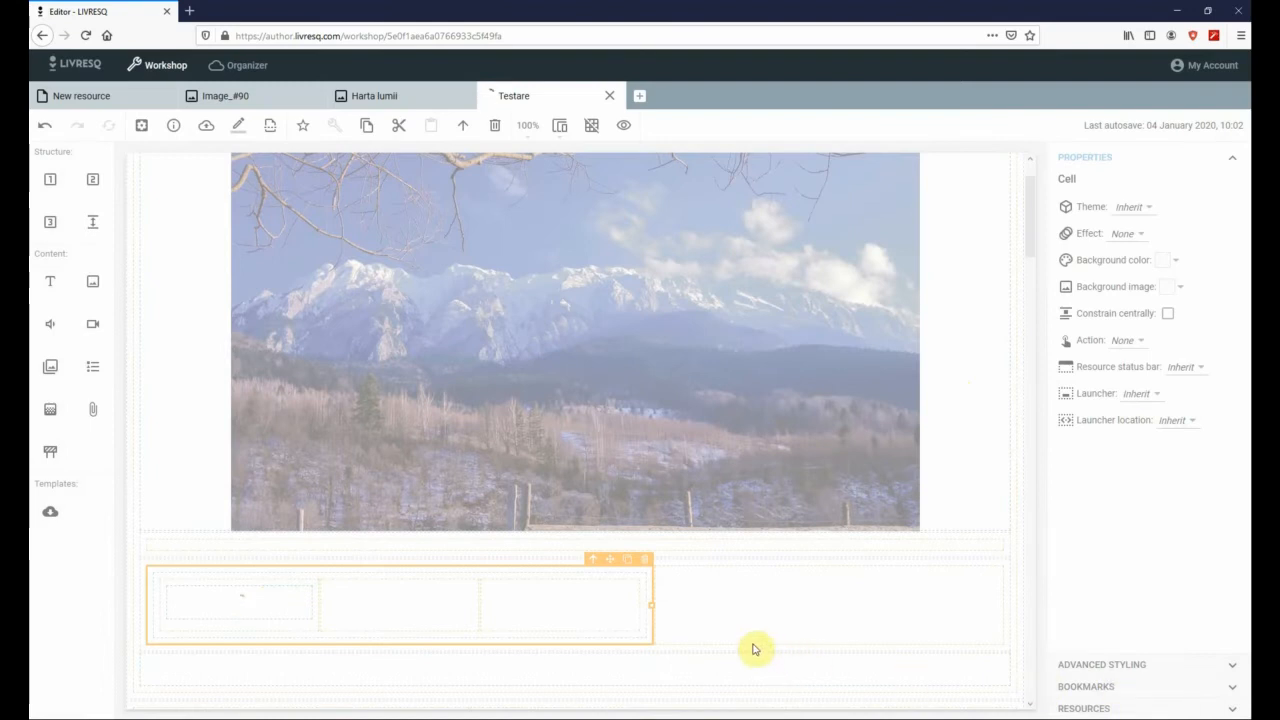
scroll(730, 634, "down", 5)
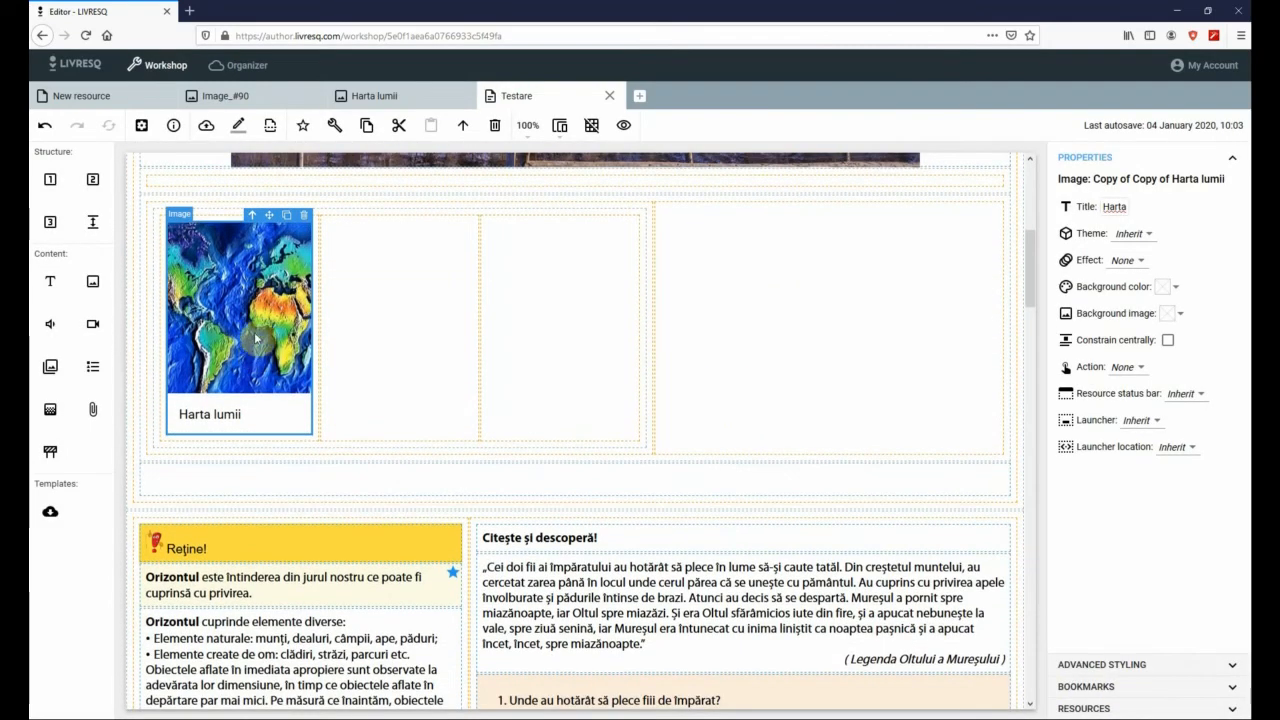
left_click(257, 356)
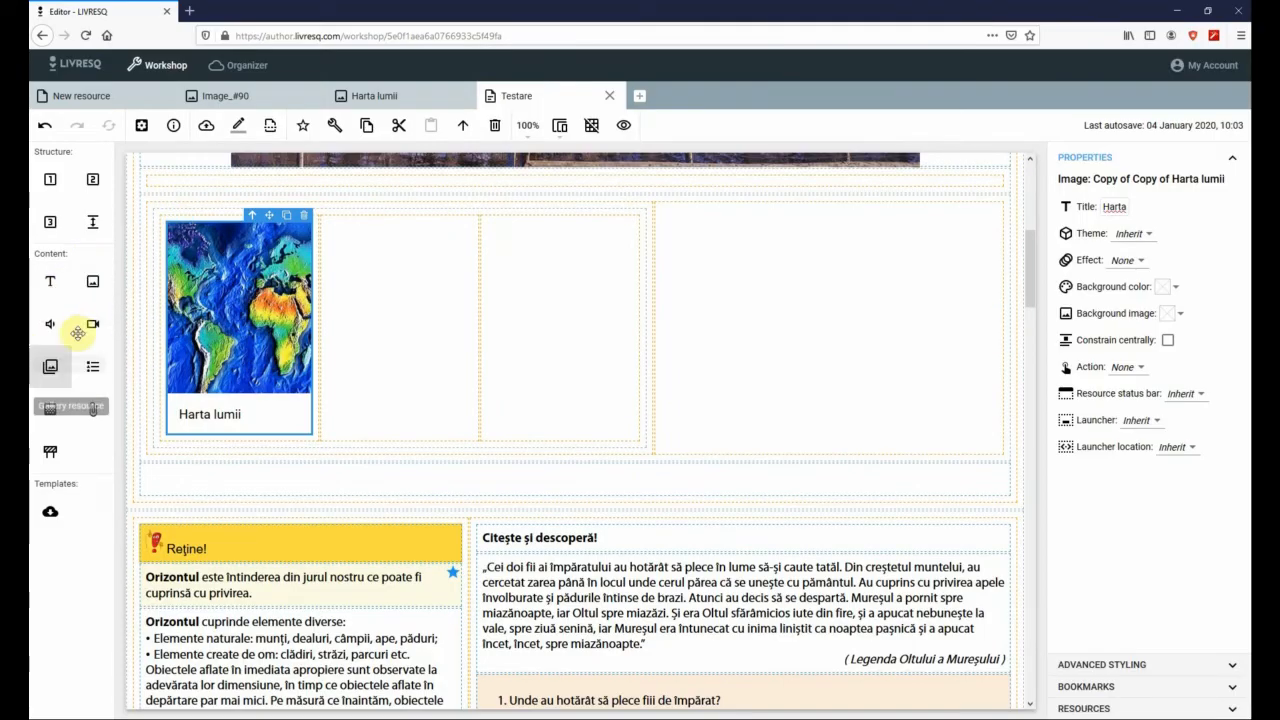
Step: Add a text element to the middle cell of the three-cell container and open its placeholder text for editing
left_click_drag(88, 325, 390, 240)
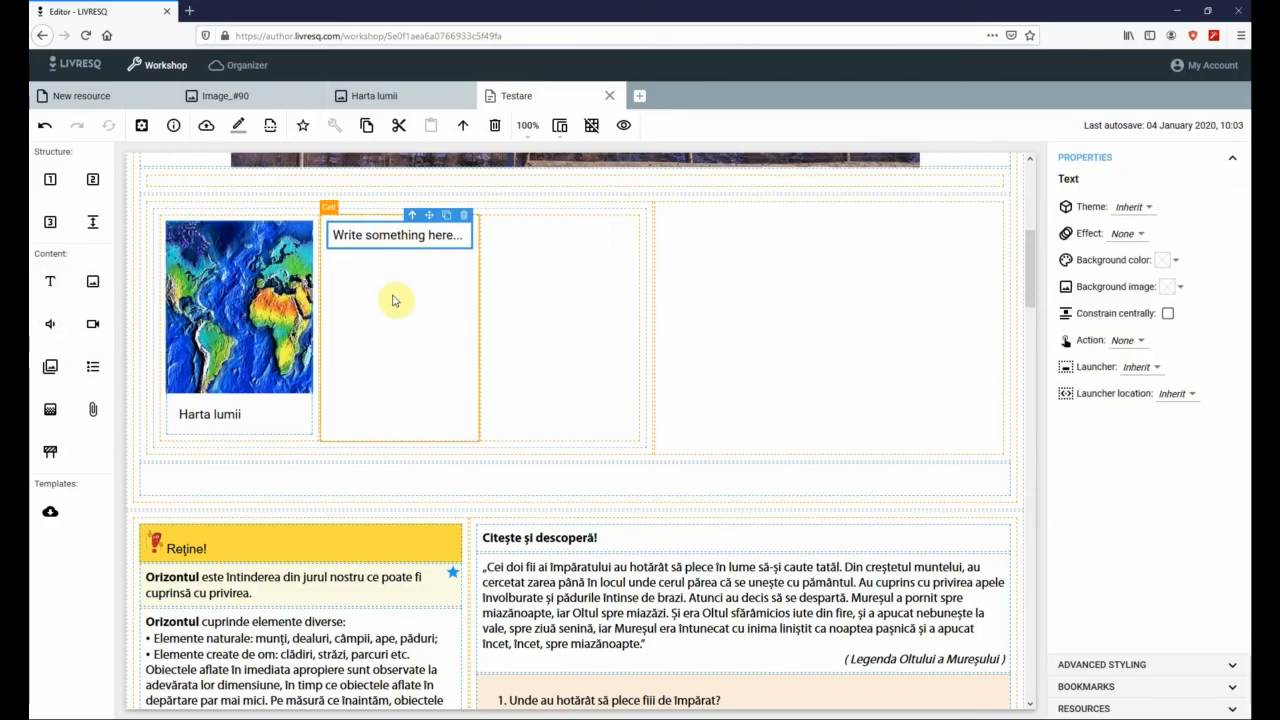
double_click(380, 243)
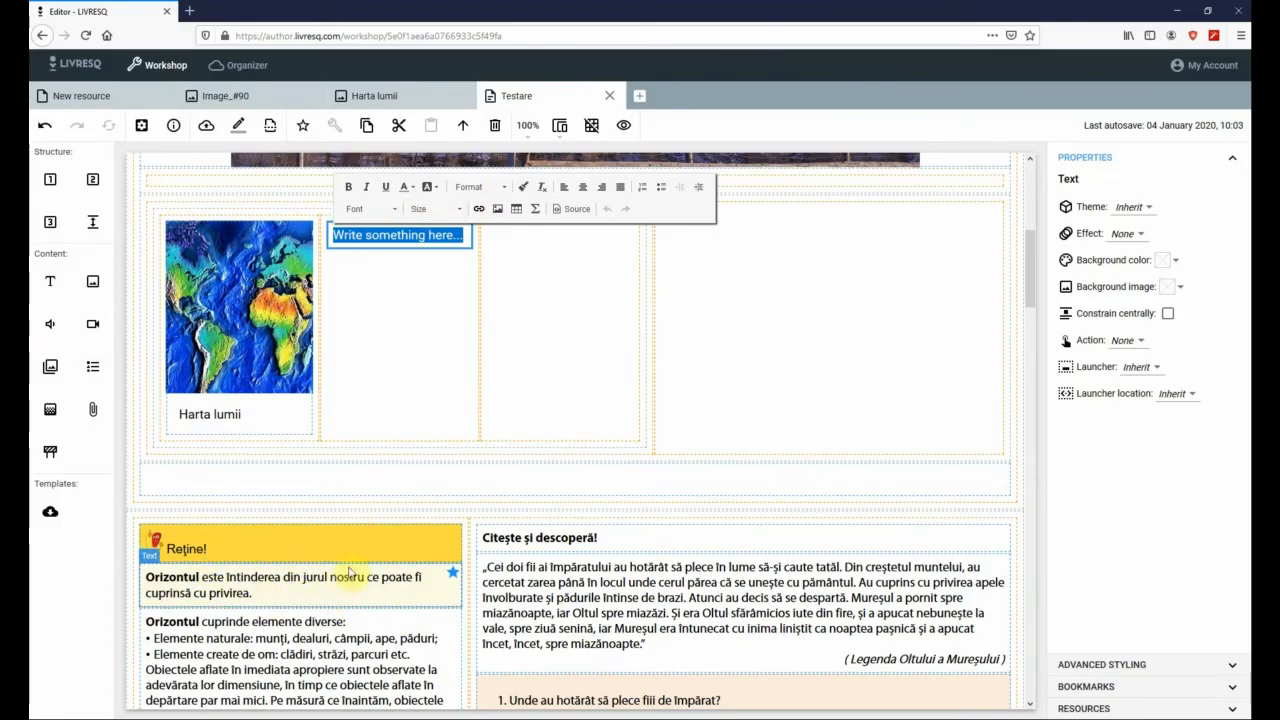
Step: Select the legend paragraph under "Citește și descoperă!" and check its advanced styling classes and local CSS
left_click(672, 622)
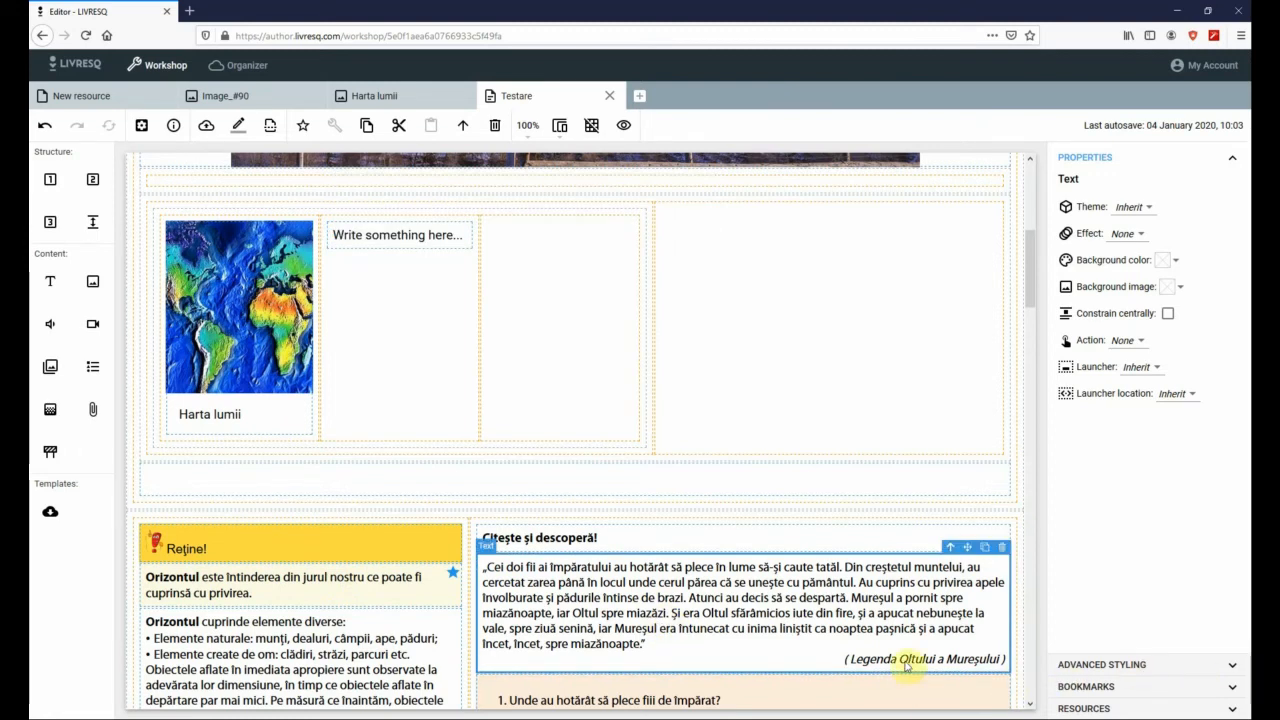
left_click(1236, 665)
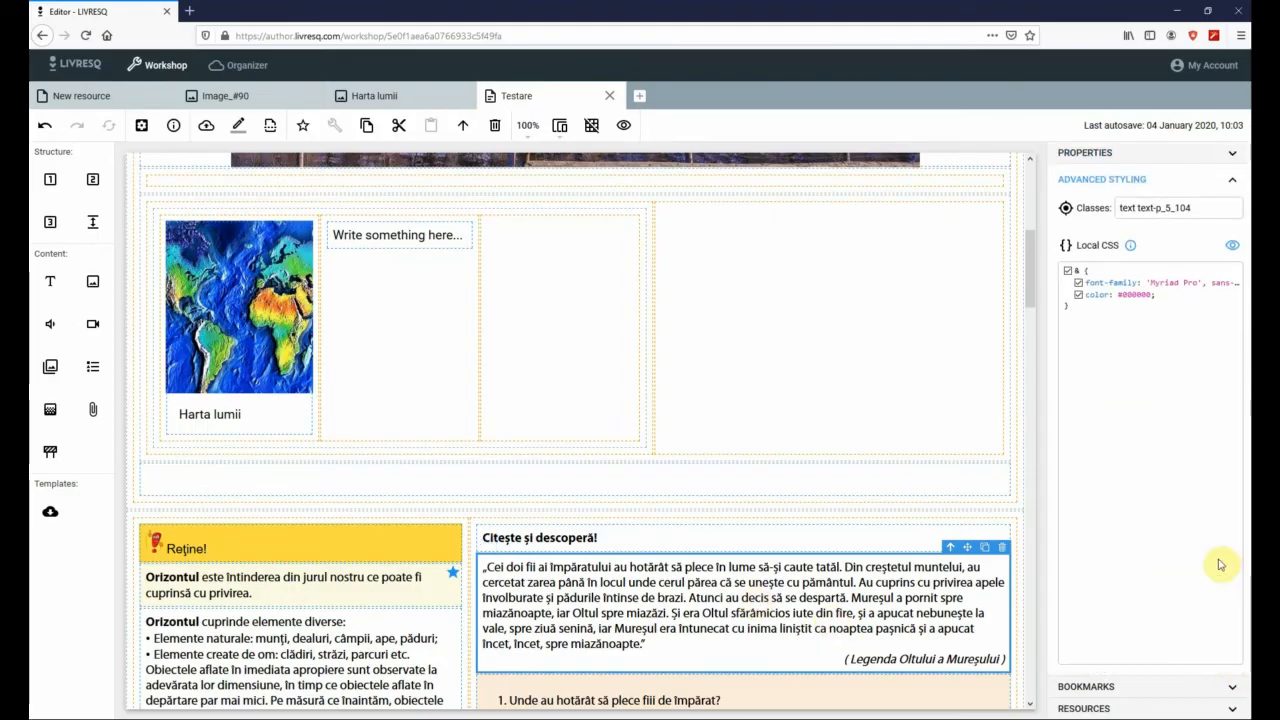
left_click(1232, 154)
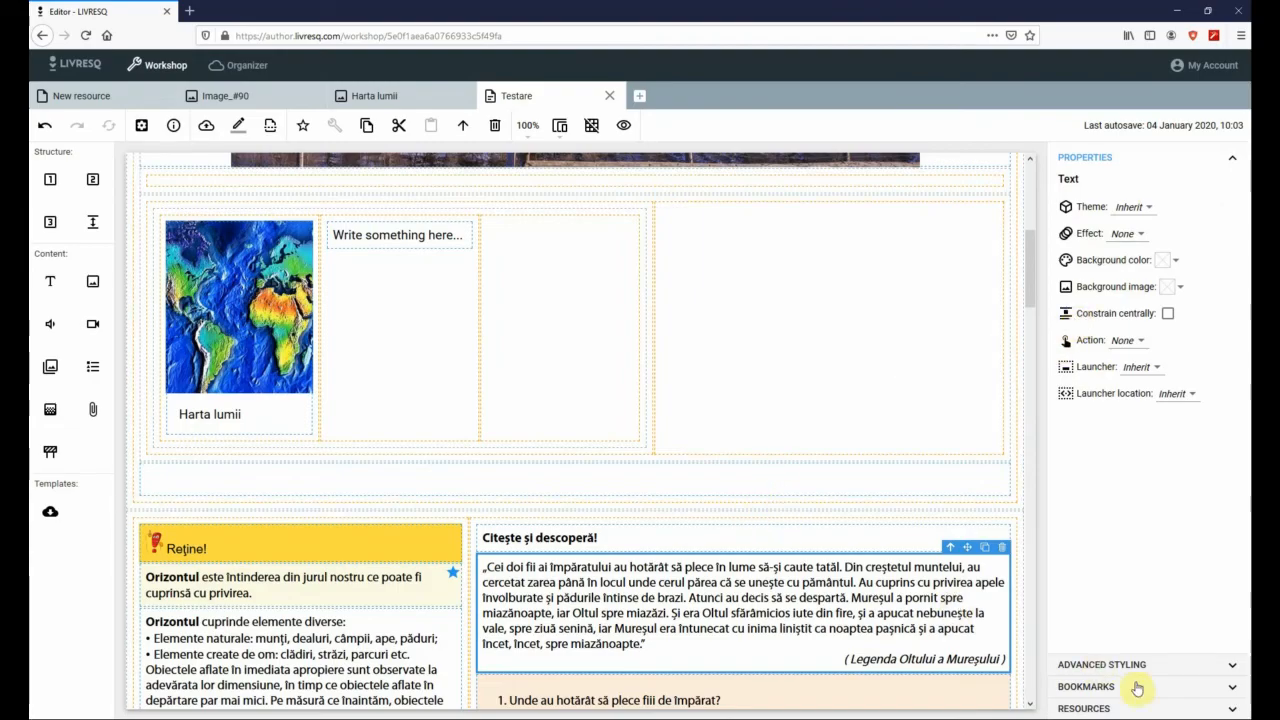
Step: Review the section's bookmarks list and compare it with the starred heading and the starred Orizontul definition text
scroll(740, 527, "up", 5)
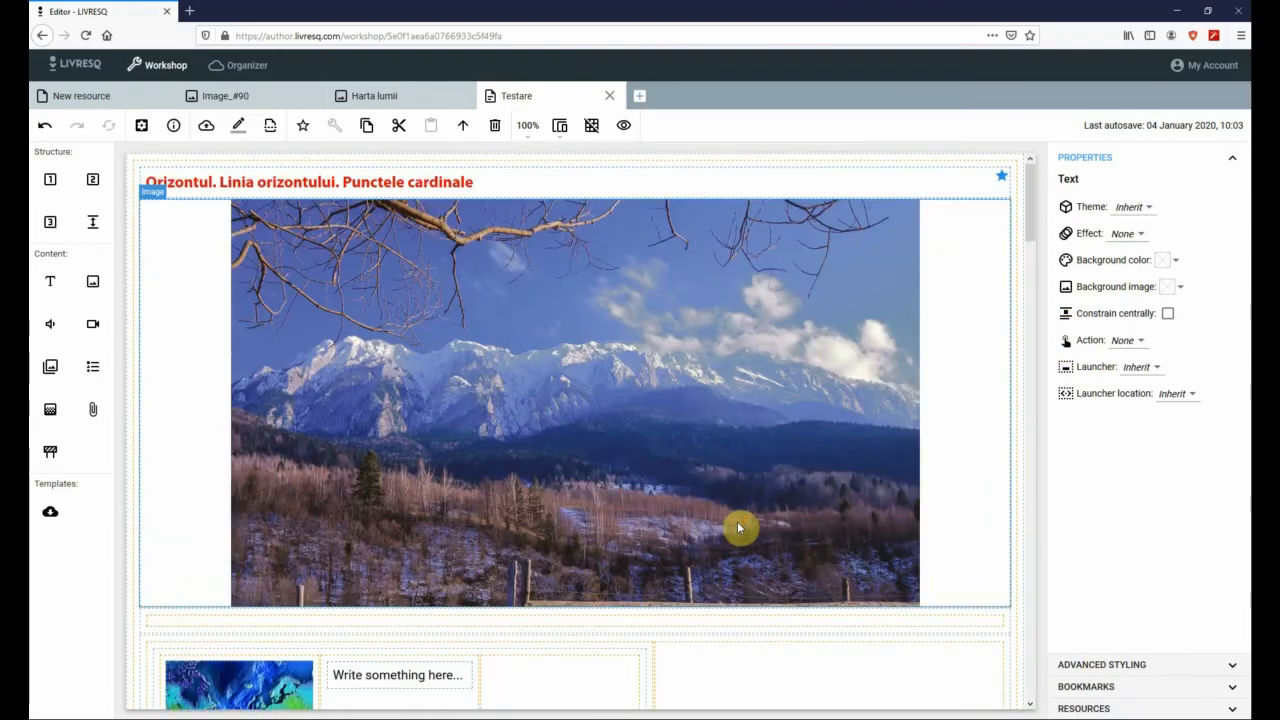
scroll(740, 527, "down", 3)
scroll(740, 527, "down", 4)
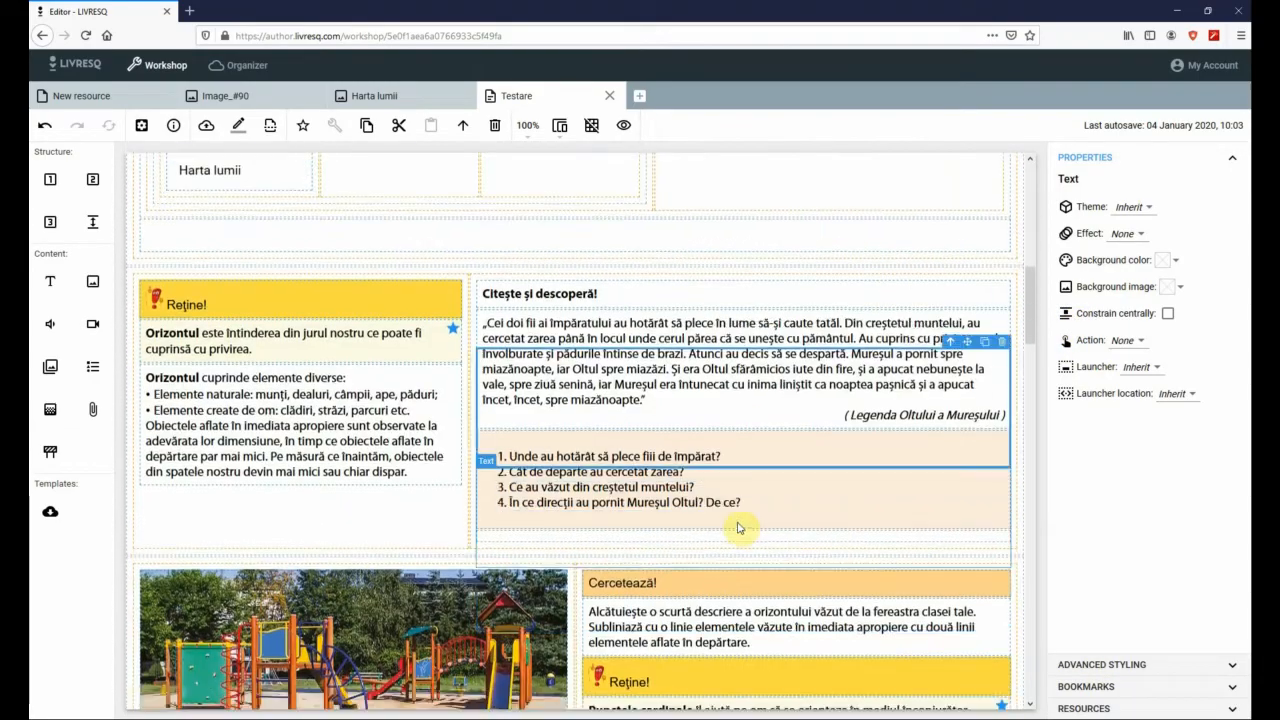
left_click(1170, 687)
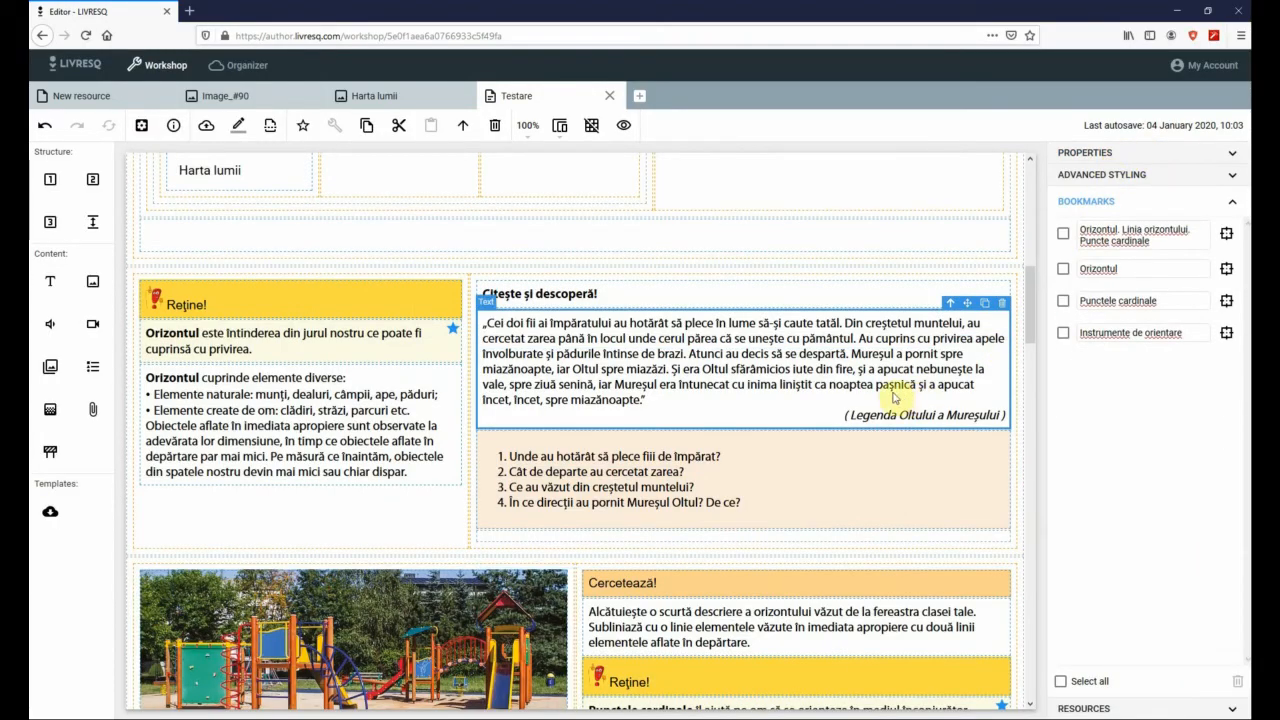
left_click(253, 345)
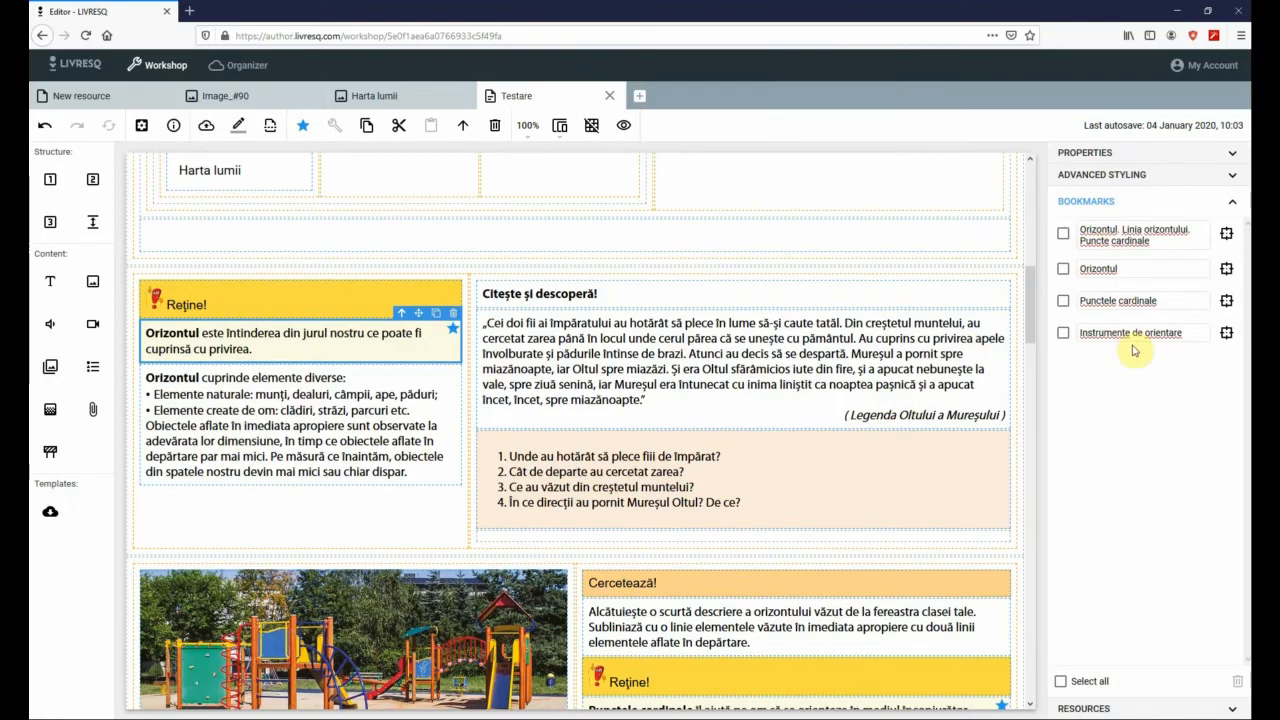
scroll(320, 420, "up", 6)
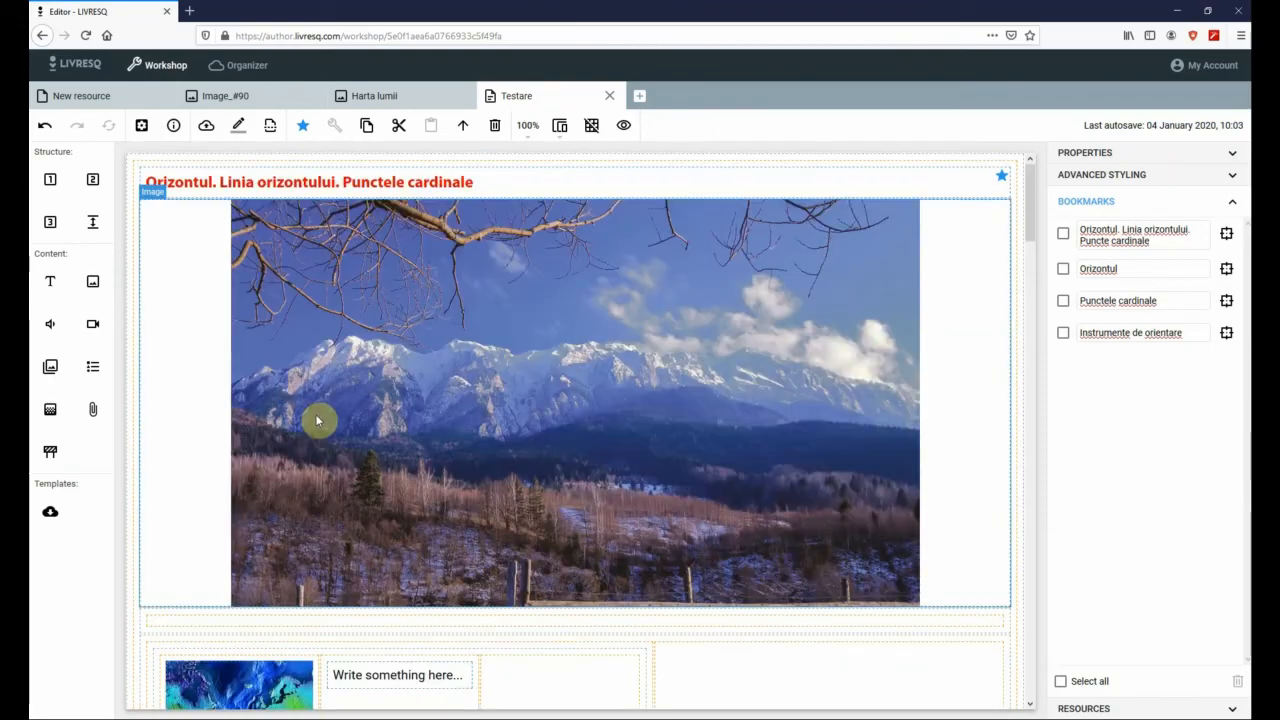
scroll(317, 420, "down", 5)
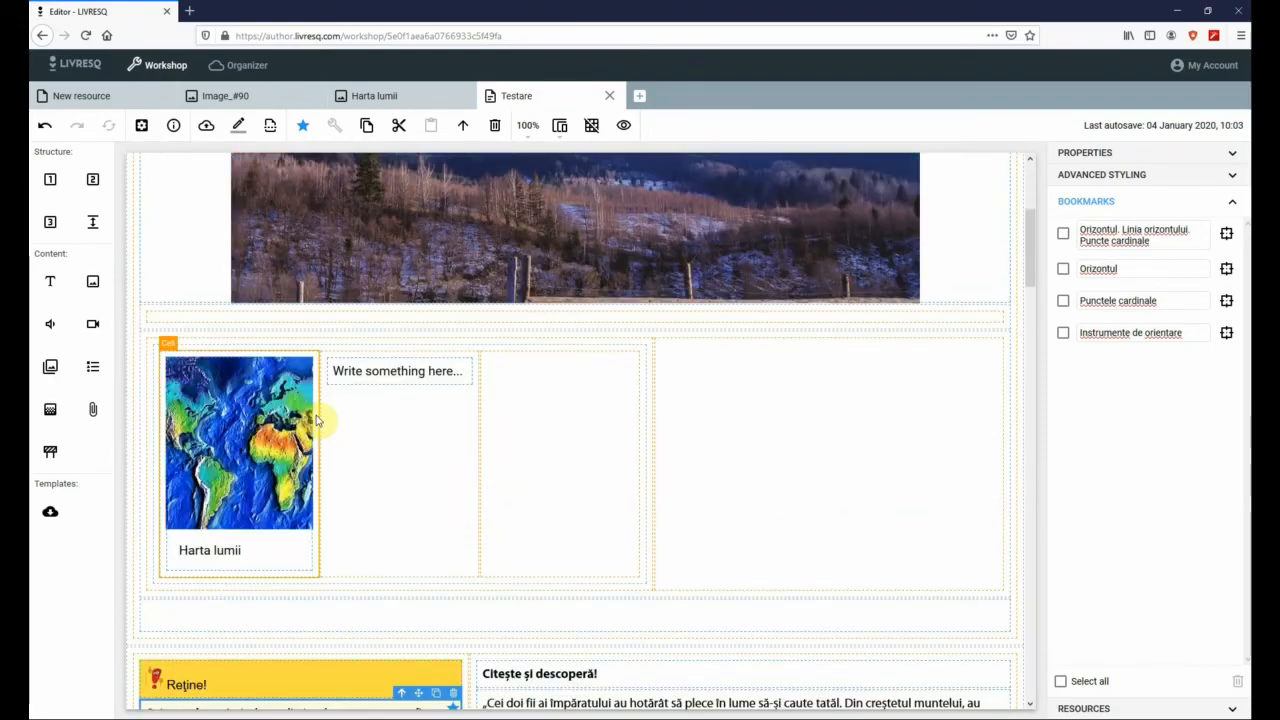
scroll(317, 420, "up", 5)
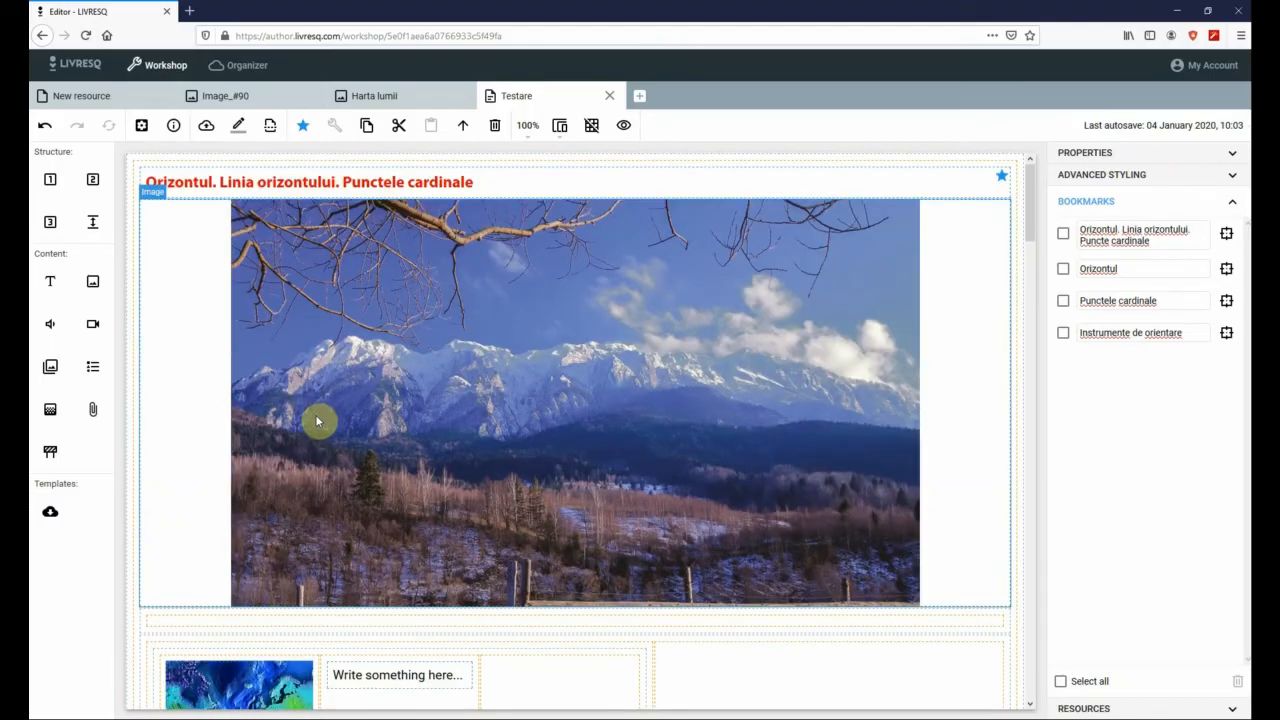
scroll(317, 420, "down", 5)
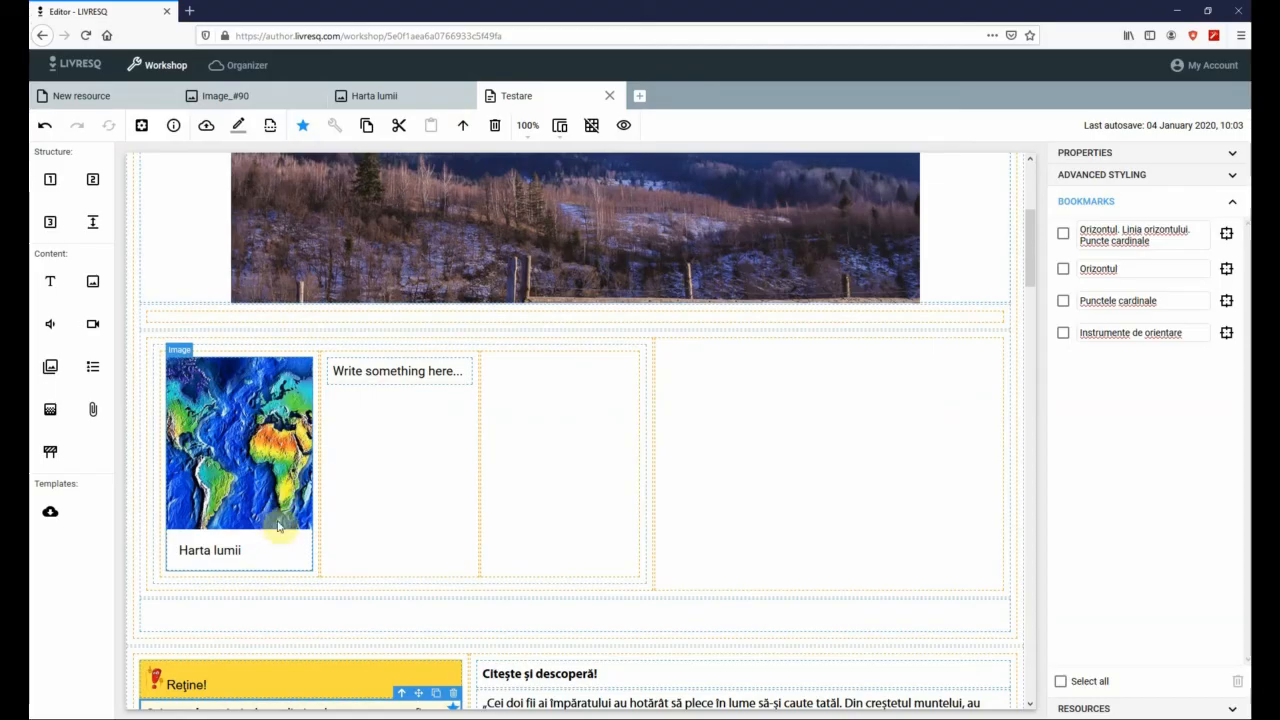
scroll(414, 631, "down", 2)
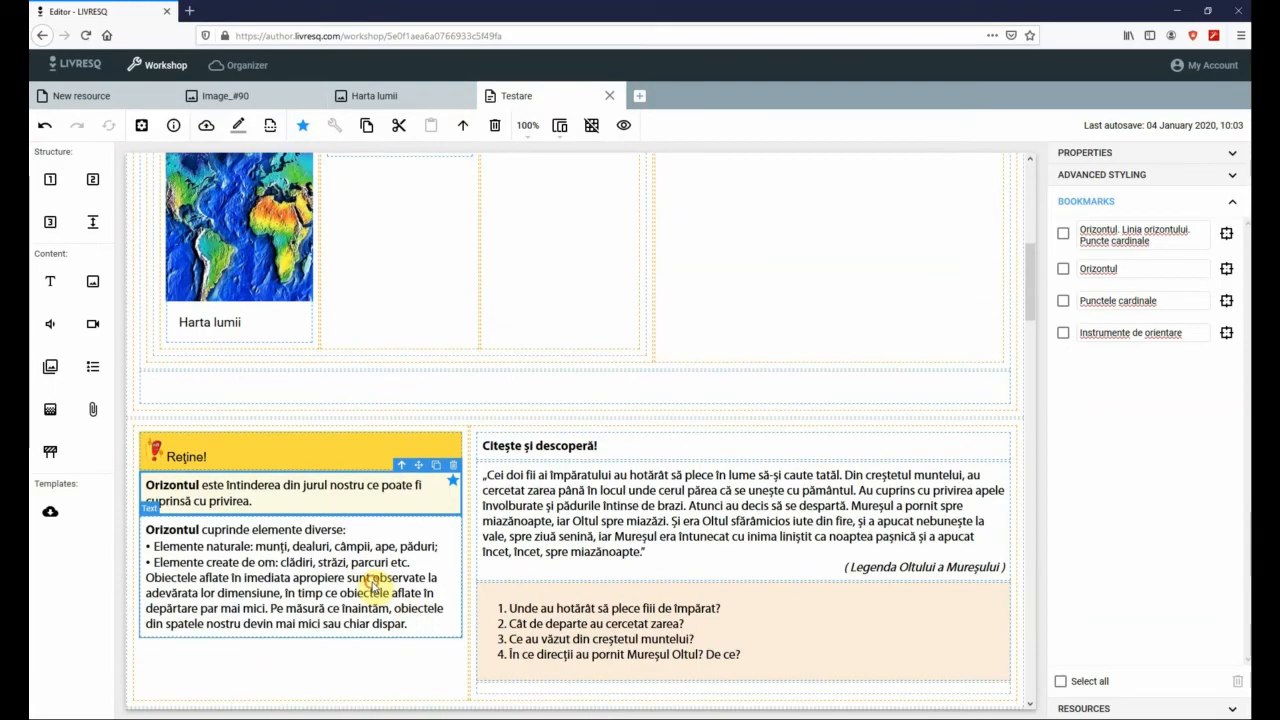
Step: Try selecting the legend paragraph, the whole section and the Harta lumii image, and view the Testare section's info
left_click(572, 503)
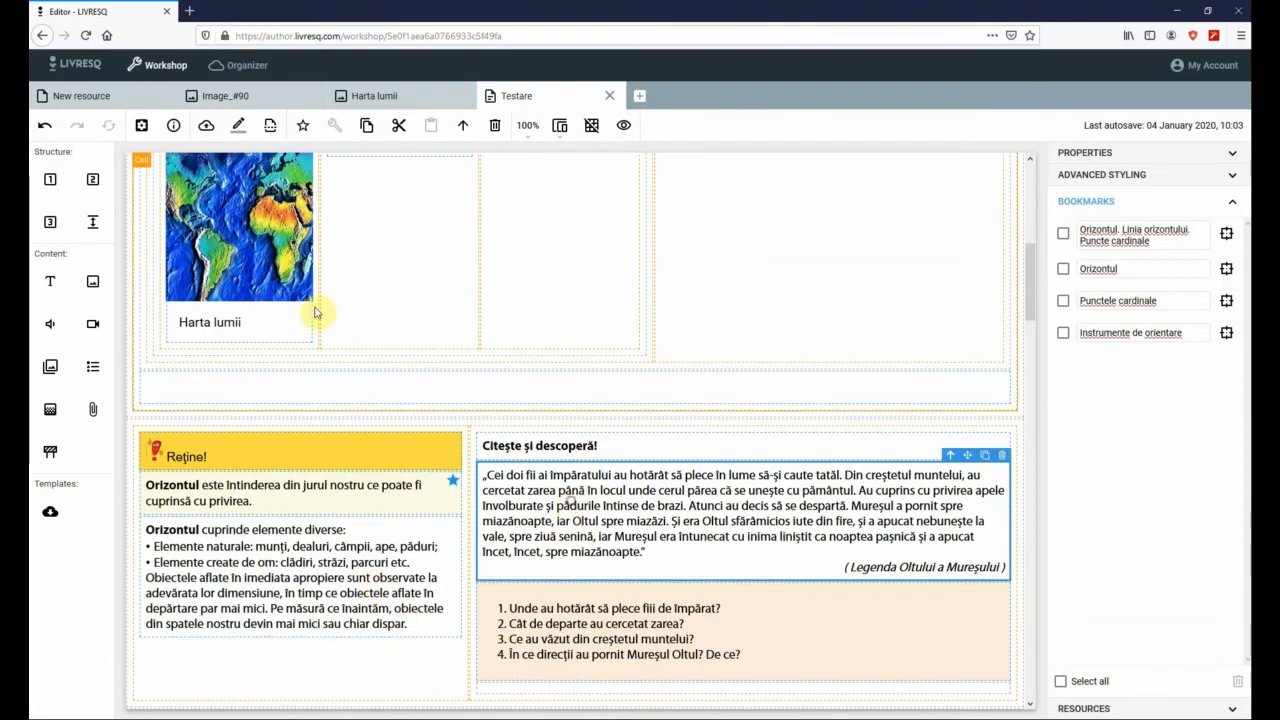
left_click(263, 243)
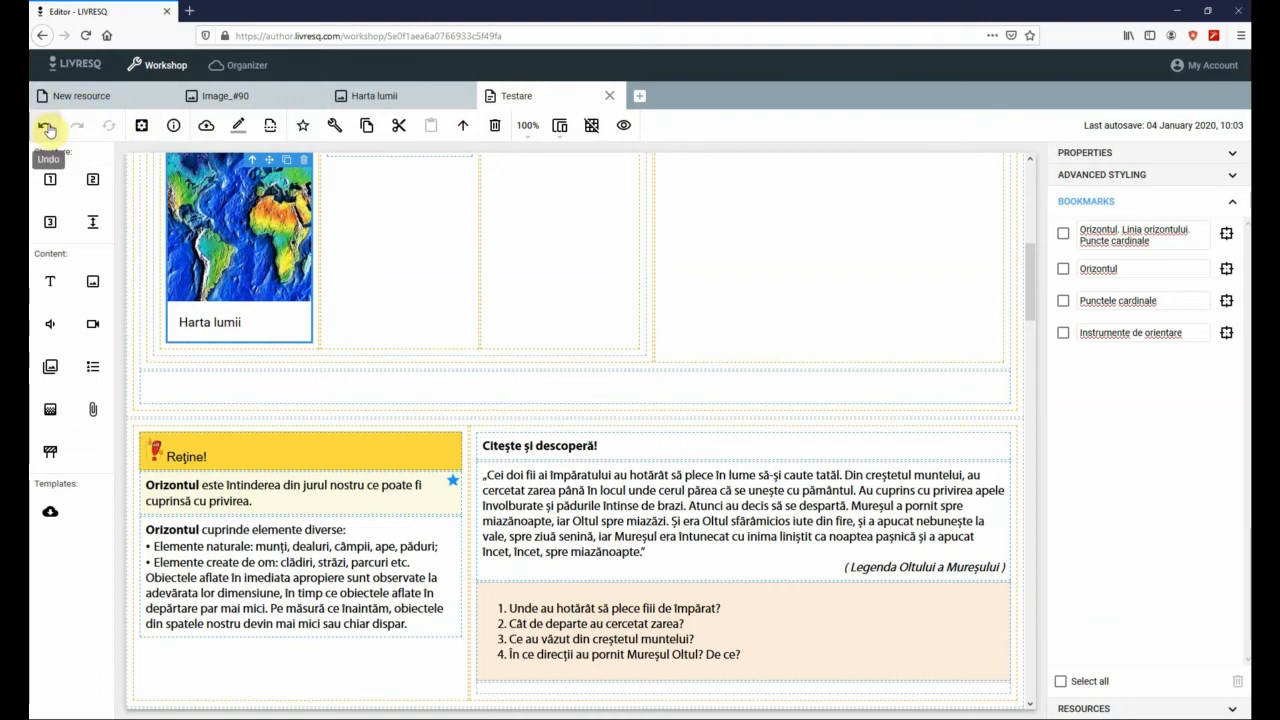
left_click(142, 128)
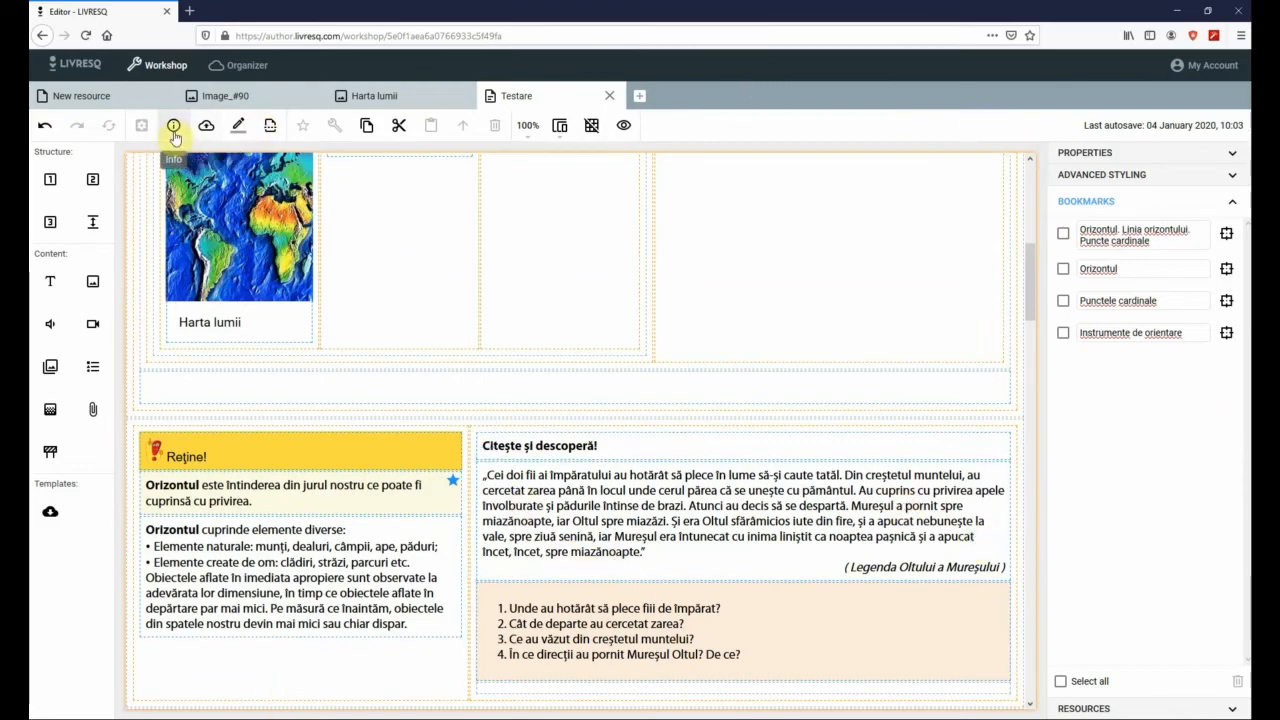
left_click(249, 276)
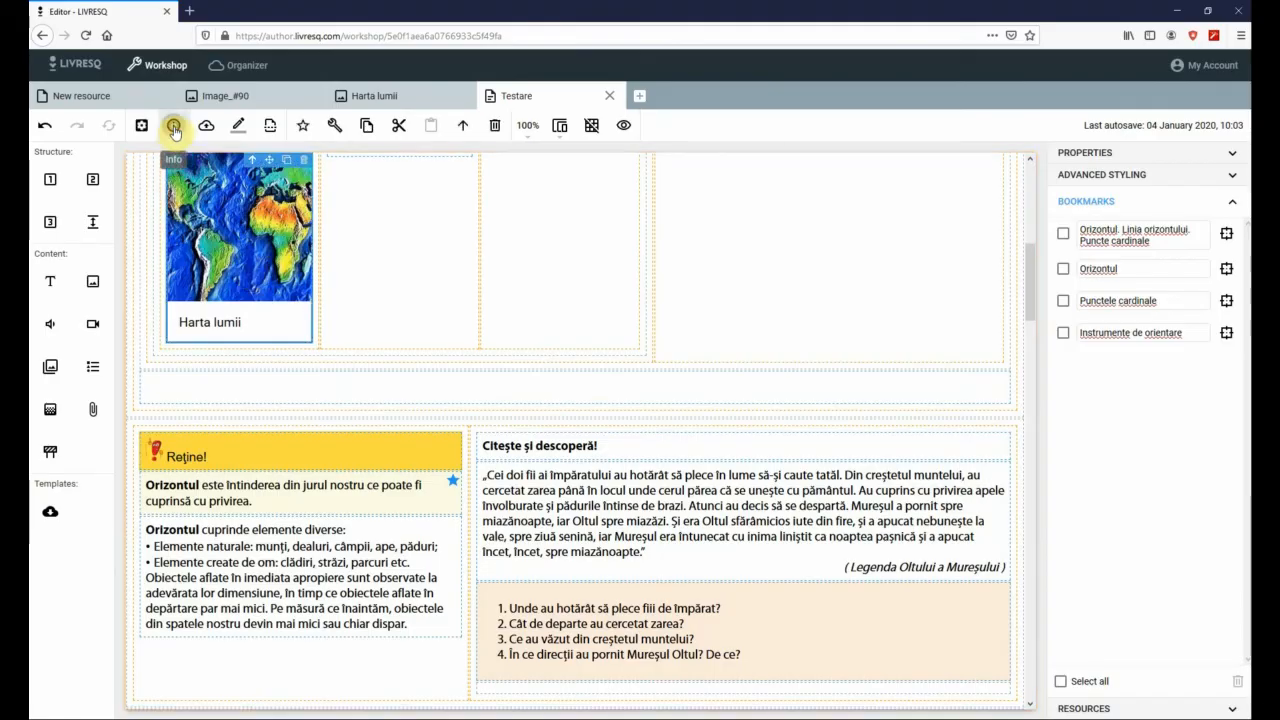
left_click(174, 126)
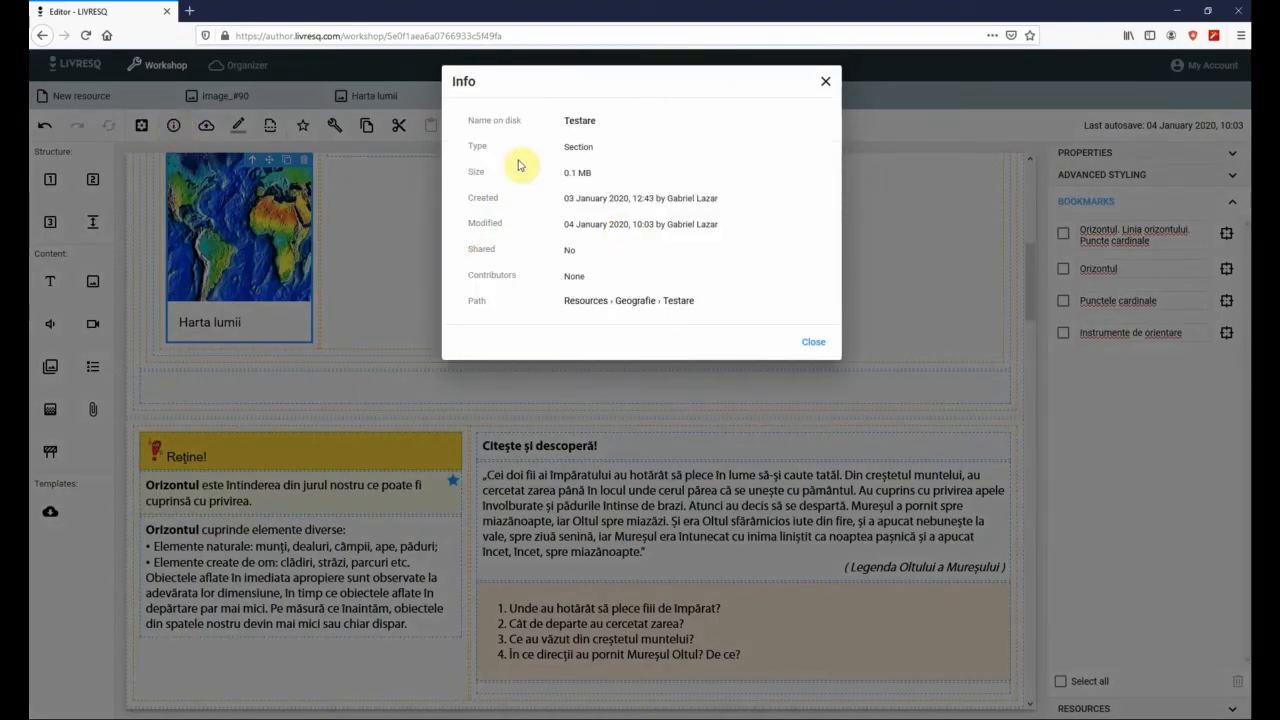
left_click(825, 83)
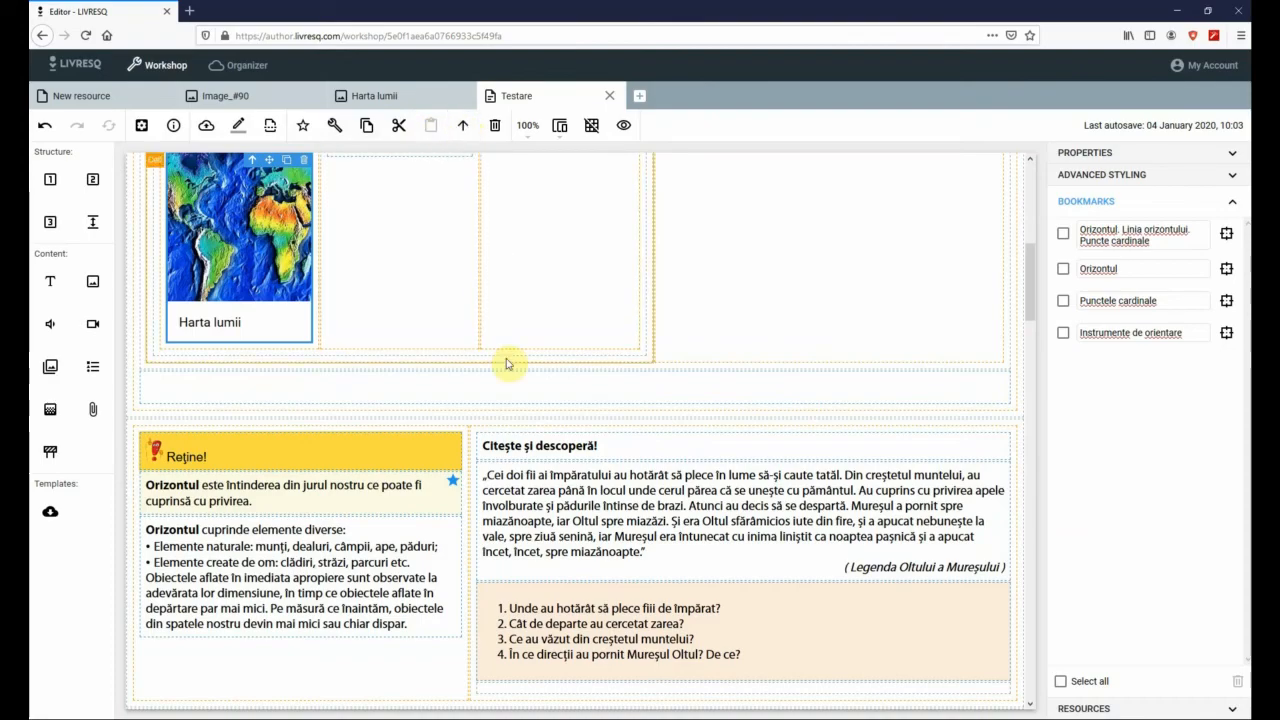
Step: Delete the entire parent container that holds the Harta lumii image and the empty row beneath it
left_click(524, 390)
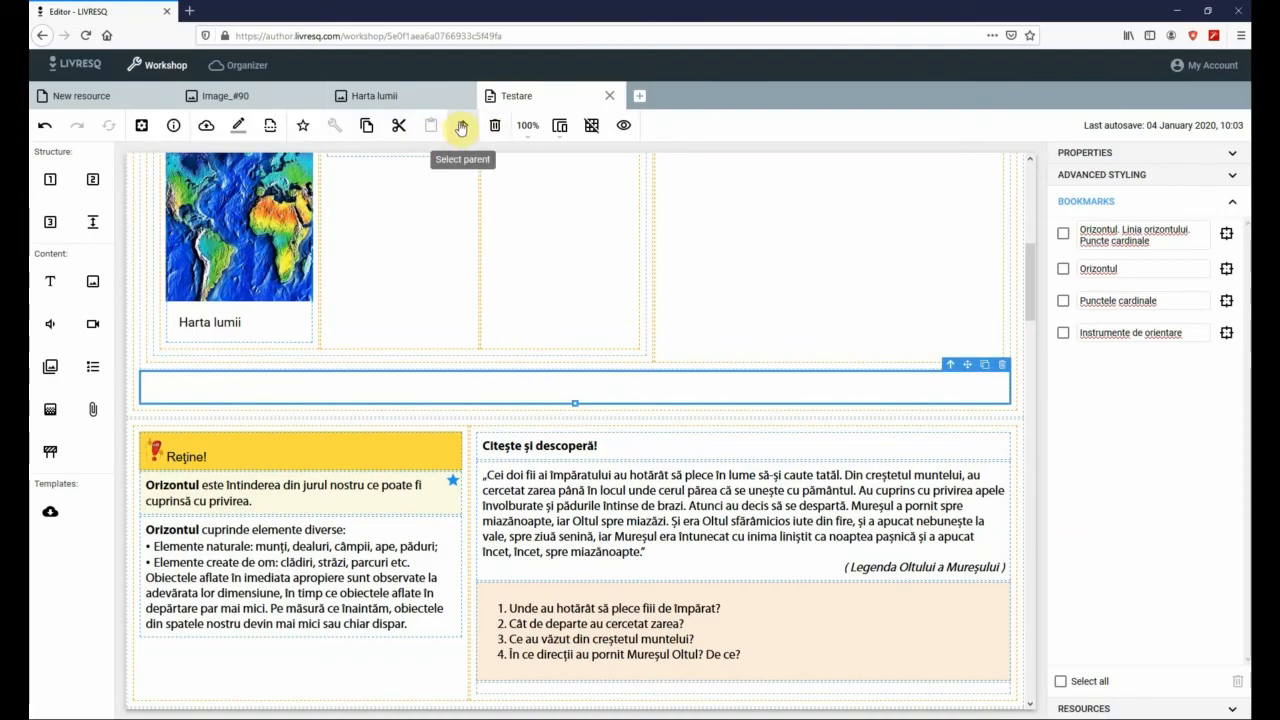
left_click(462, 126)
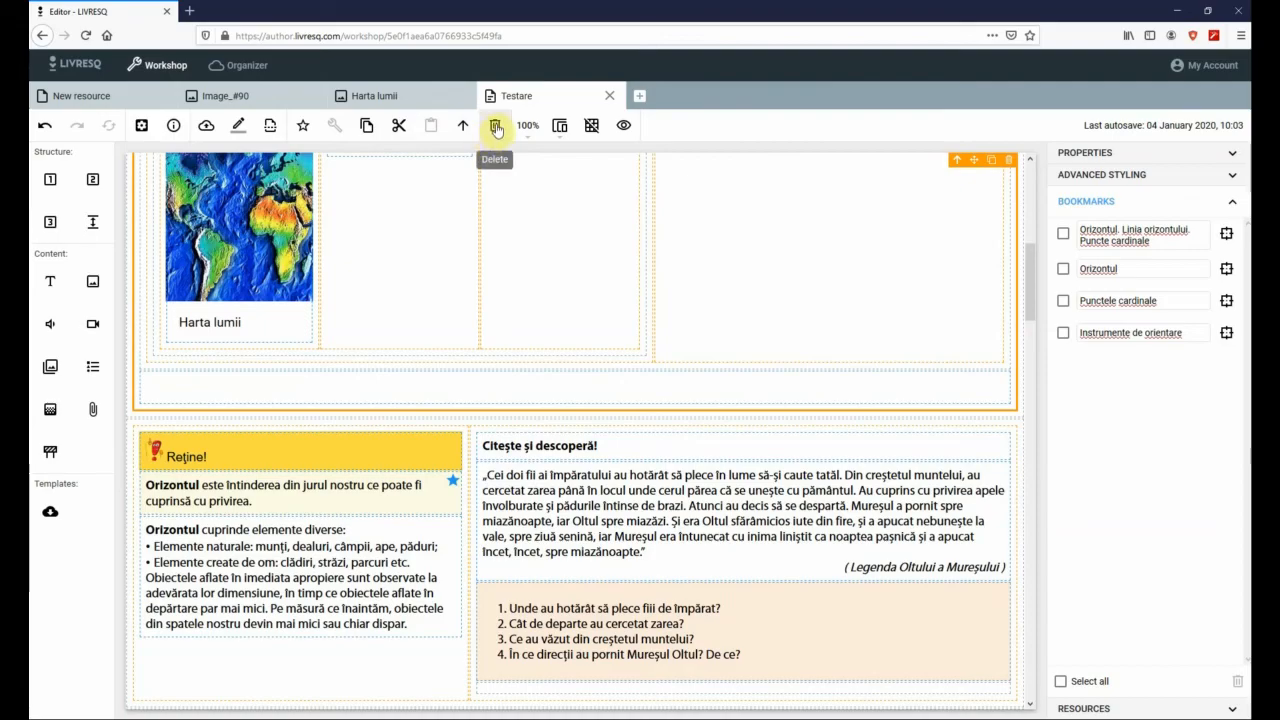
left_click(495, 127)
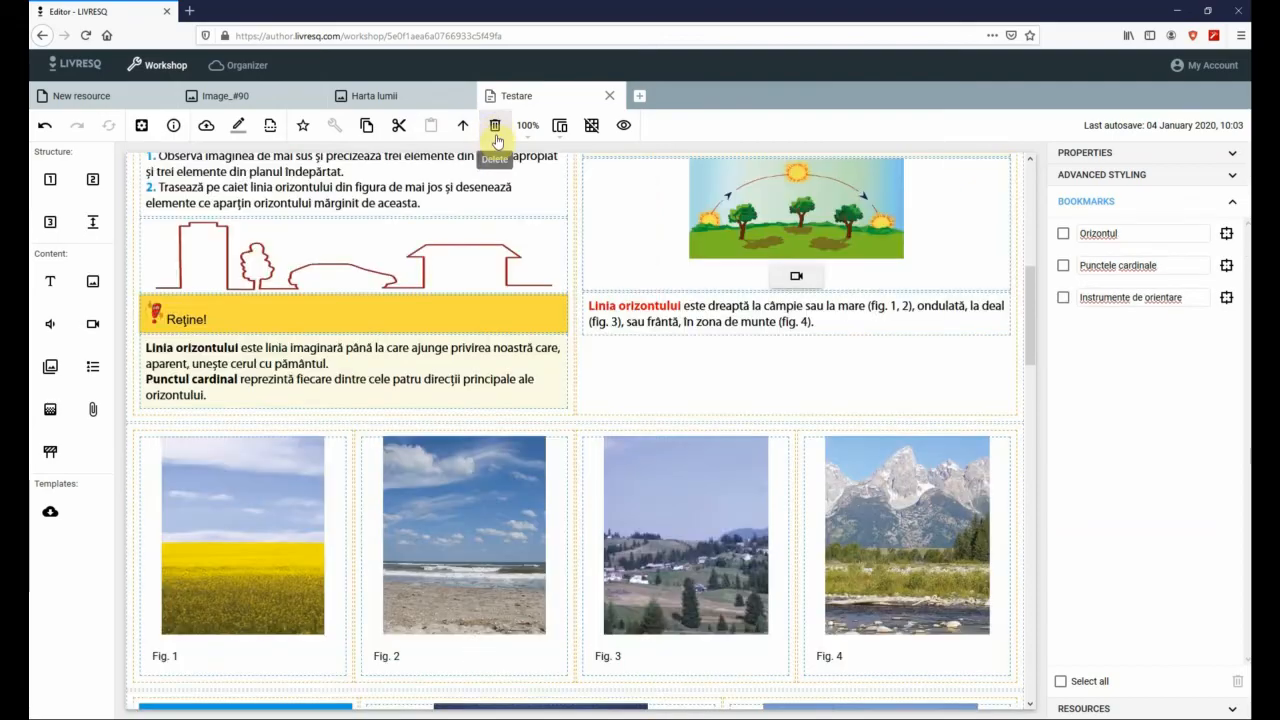
scroll(535, 197, "up", 4)
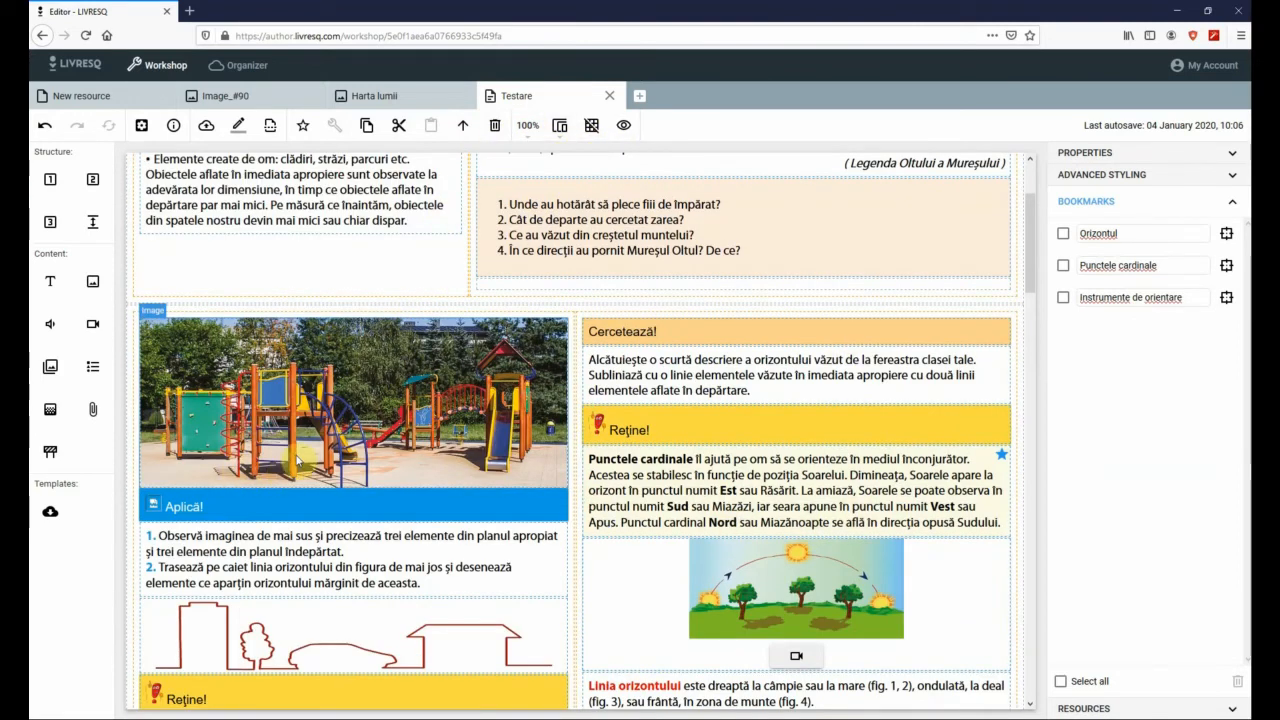
Step: Preview the Testare section in the phone layout and read through how its content reflows
left_click(592, 126)
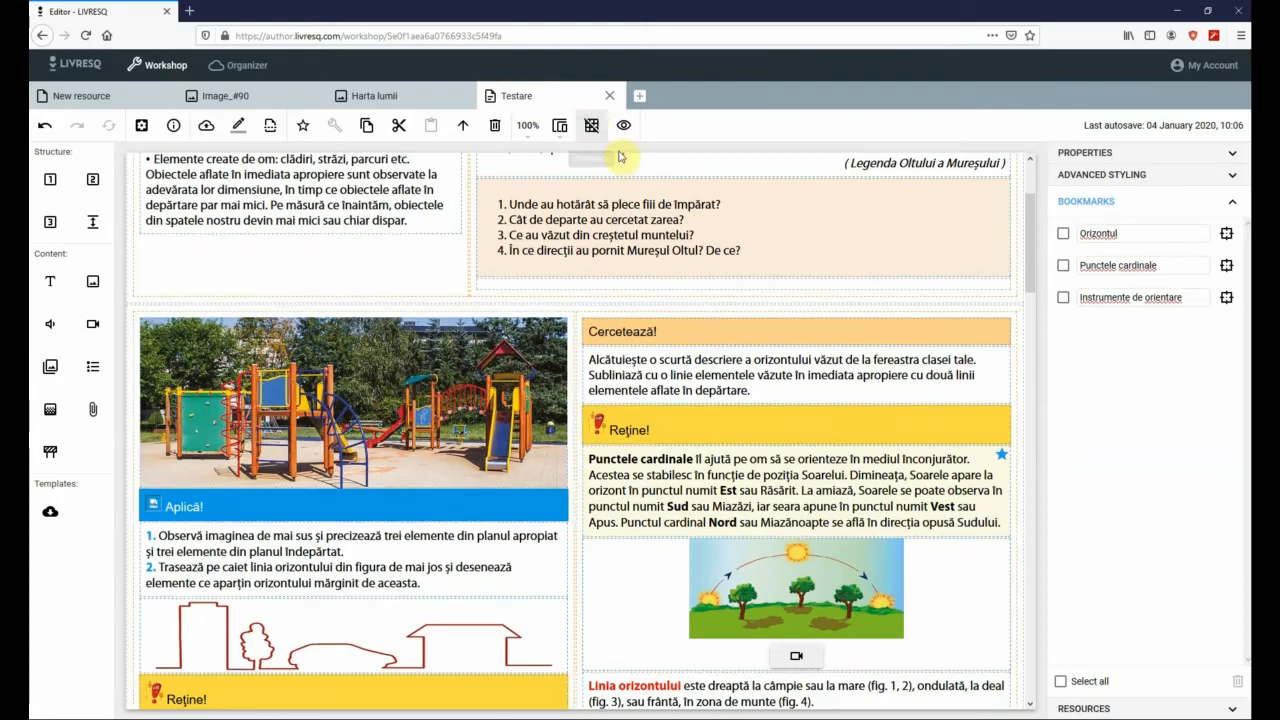
left_click(623, 126)
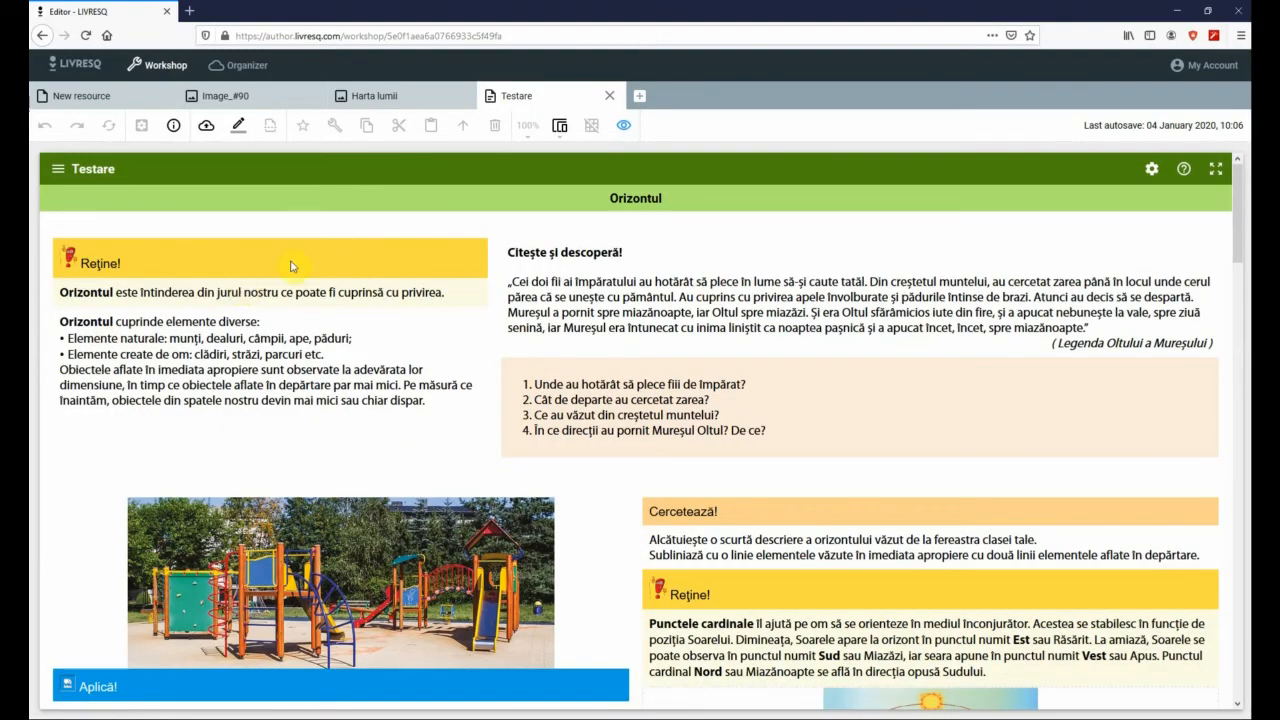
left_click(561, 133)
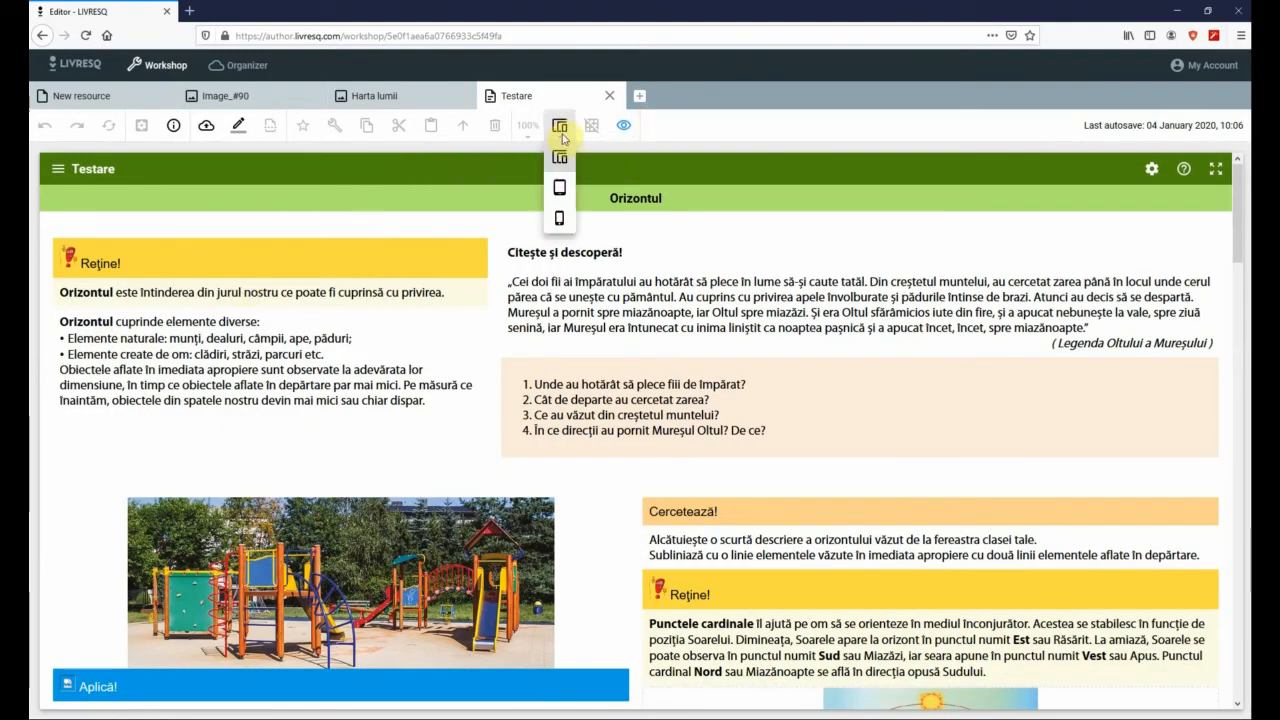
left_click(560, 217)
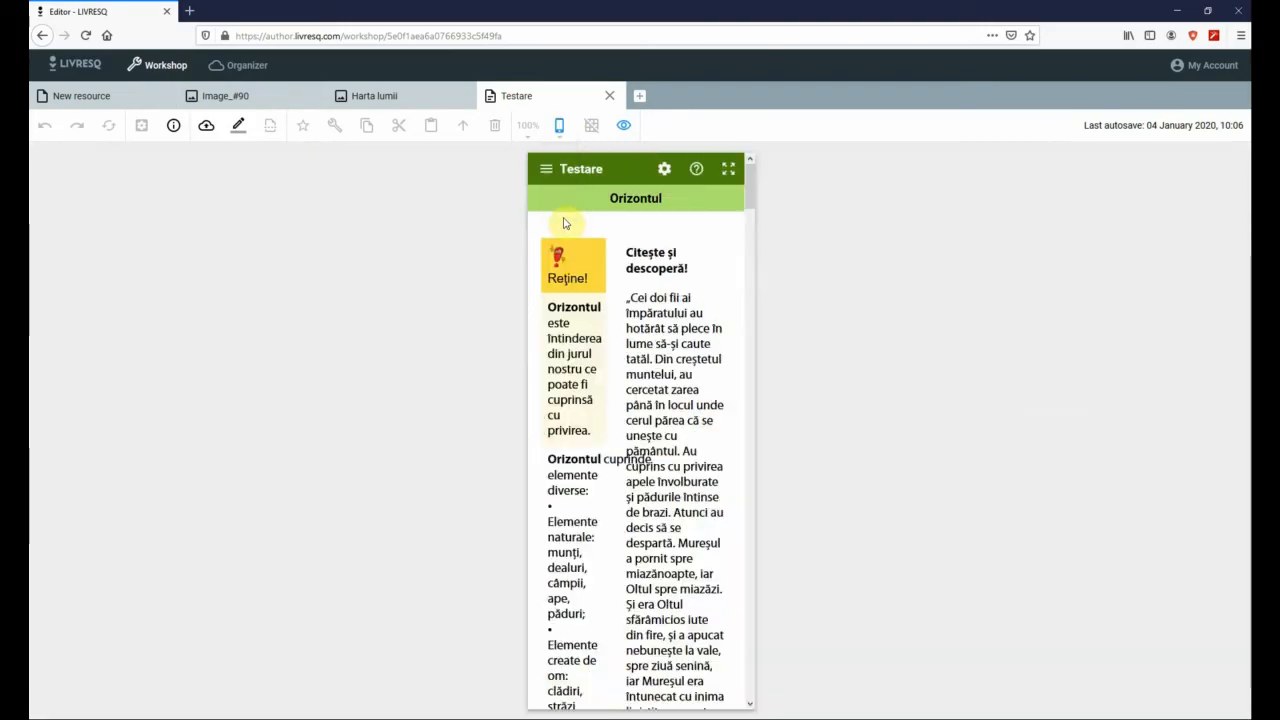
scroll(657, 430, "down", 8)
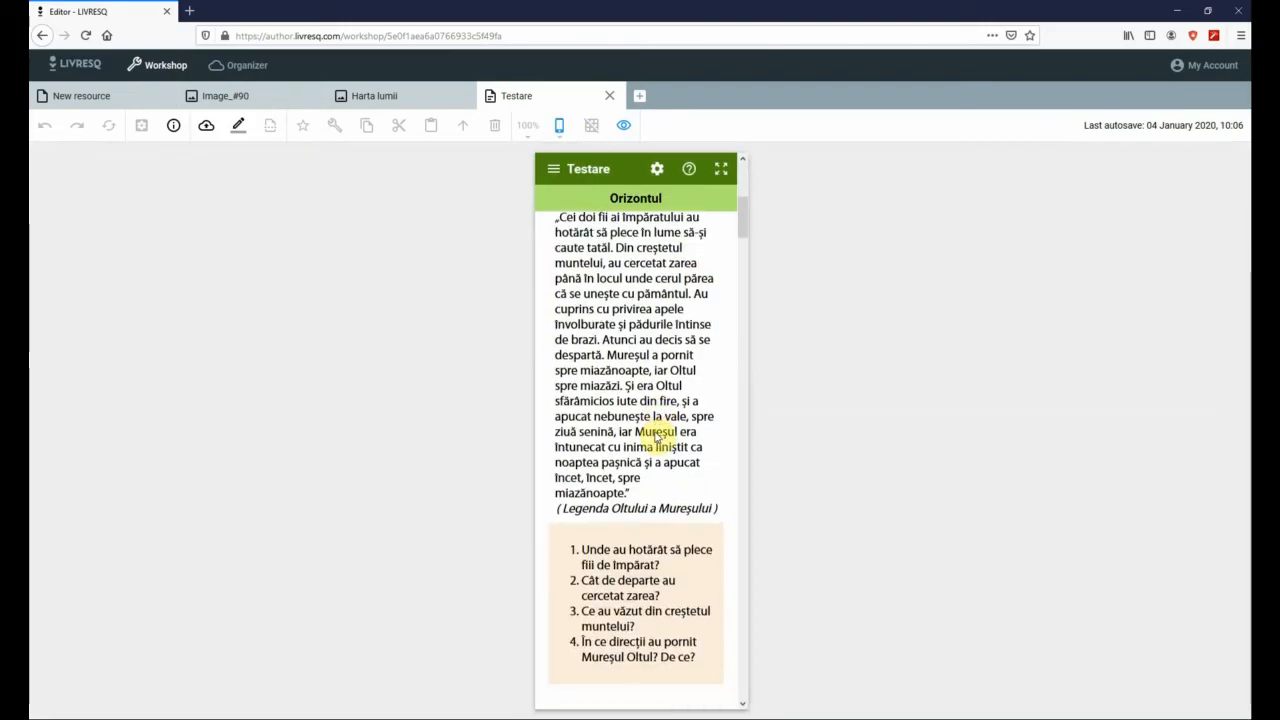
scroll(657, 437, "down", 10)
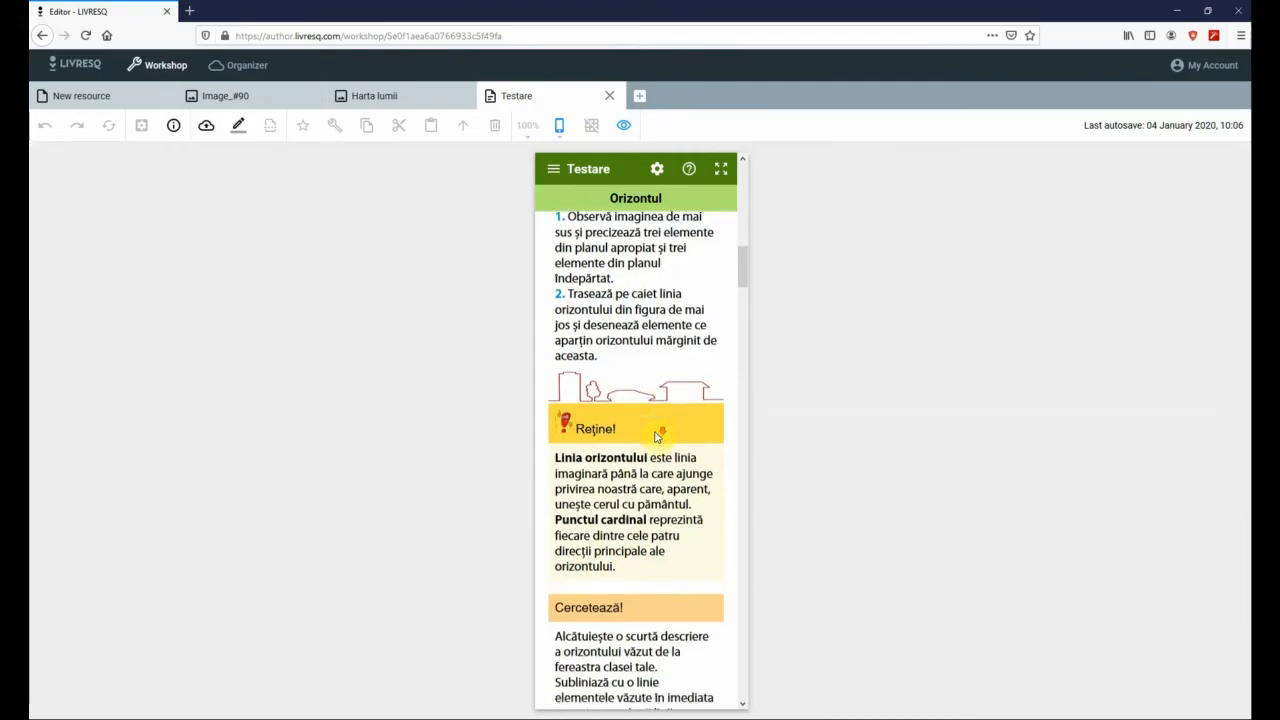
scroll(657, 437, "down", 3)
scroll(657, 437, "up", 10)
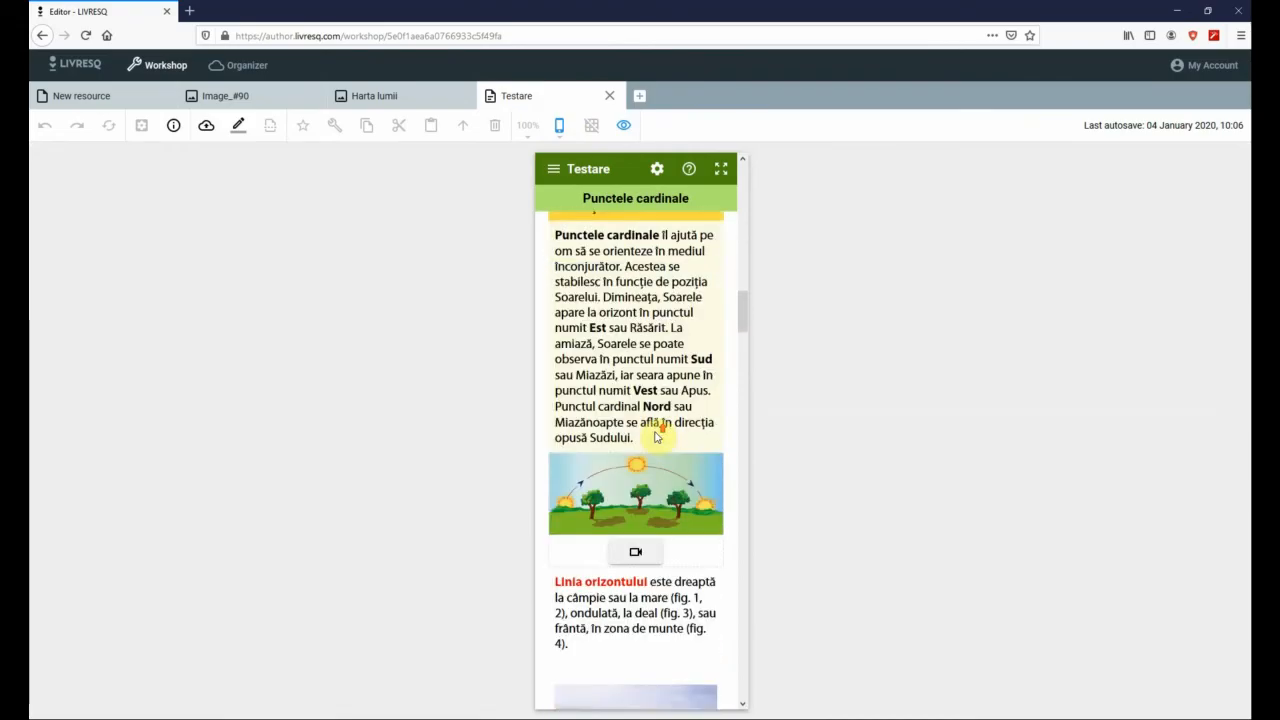
scroll(657, 437, "up", 6)
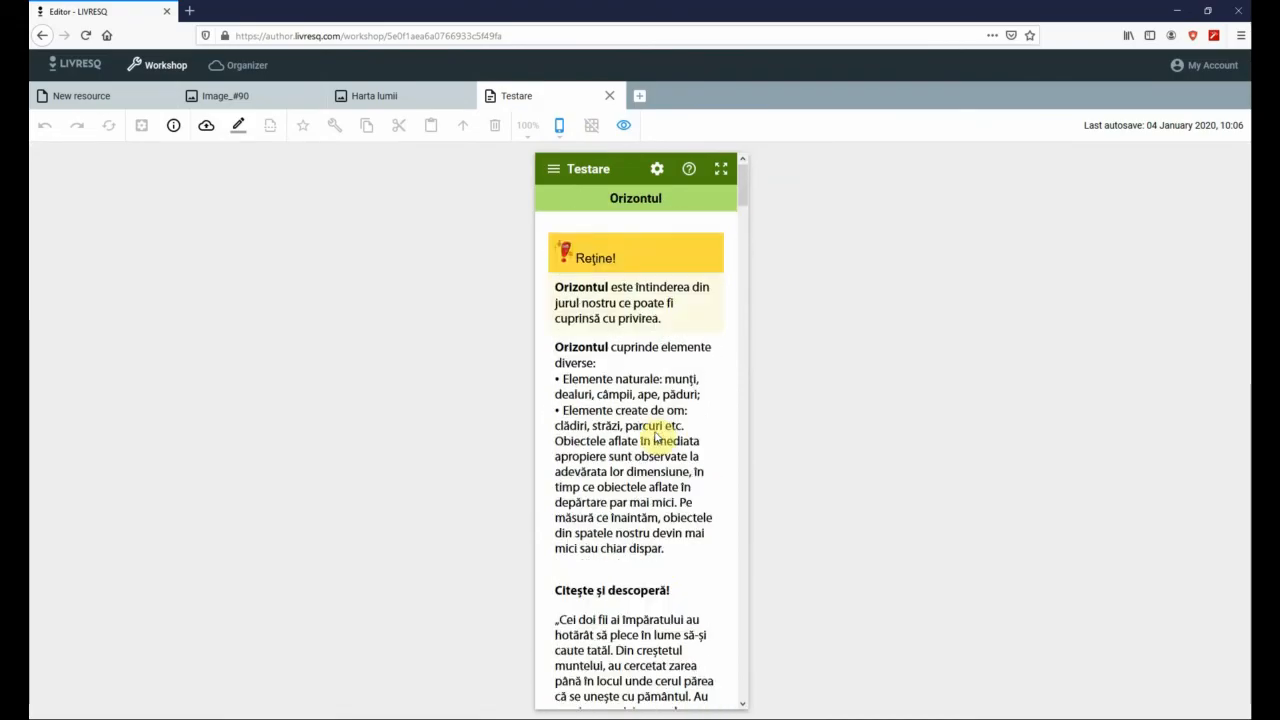
scroll(620, 455, "down", 2)
scroll(617, 470, "down", 3)
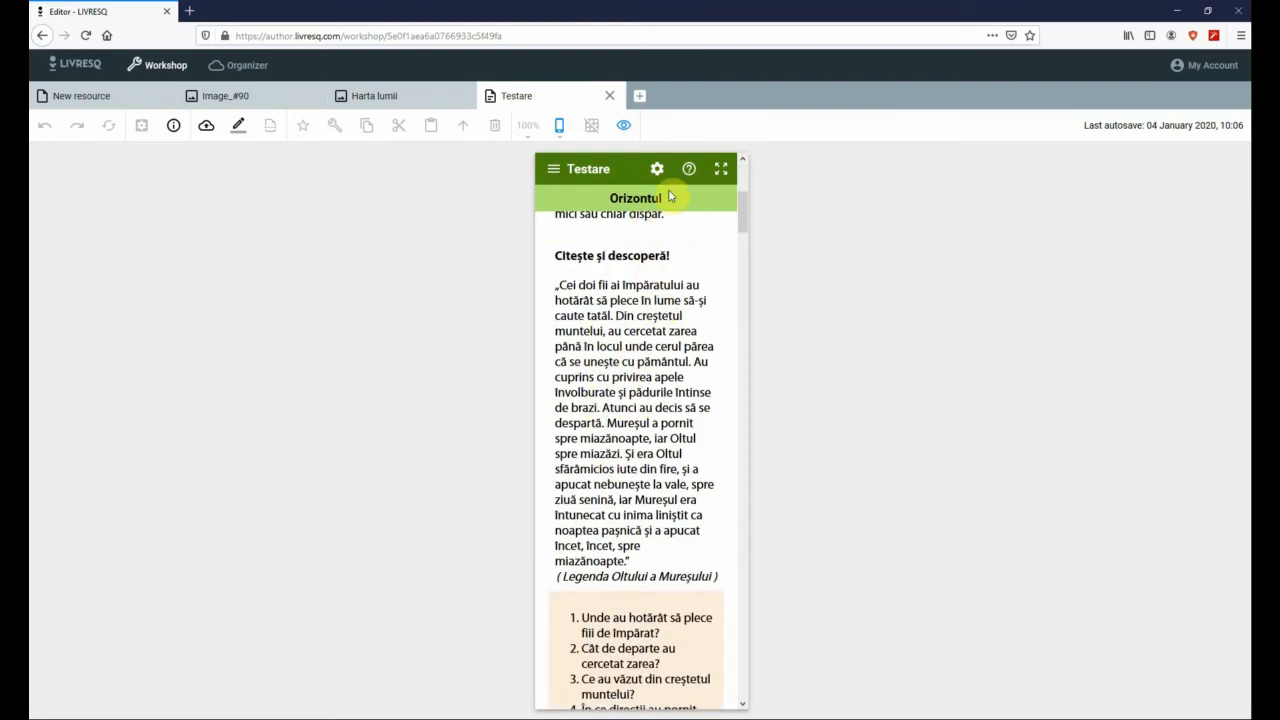
Step: Switch the section preview to the tablet layout and check how the text and playground image are arranged
left_click(562, 128)
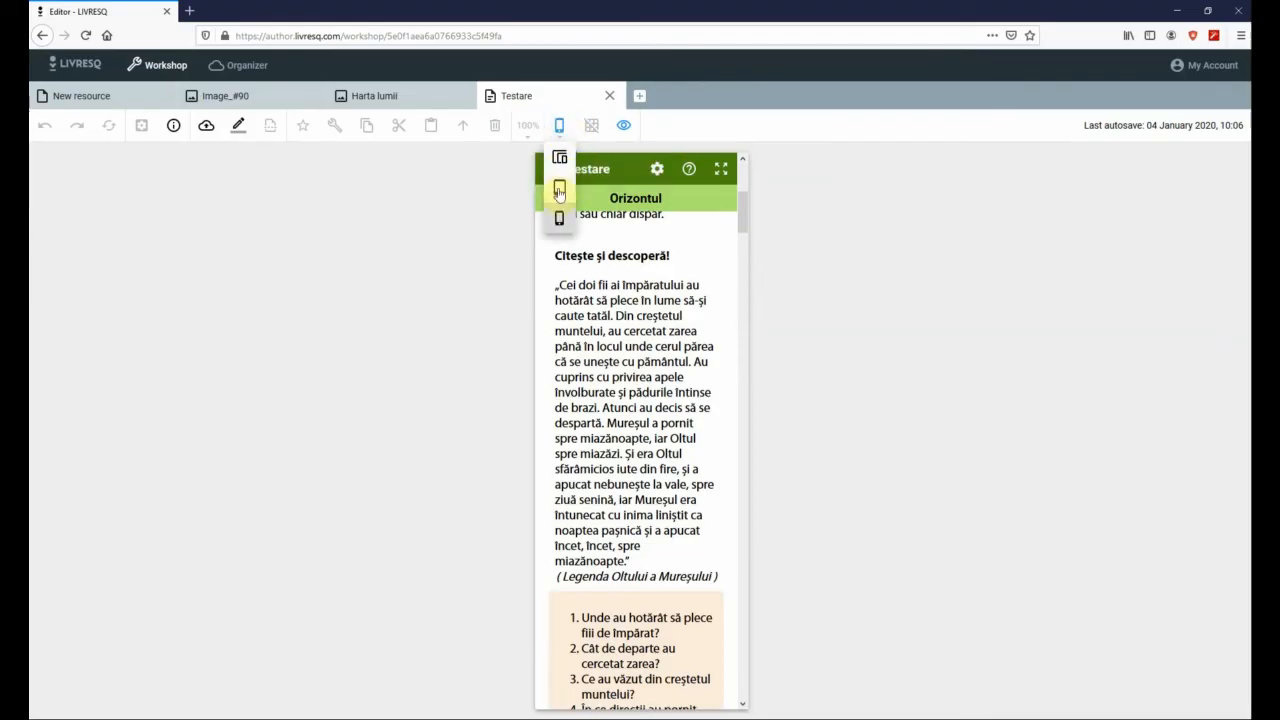
left_click(560, 189)
scroll(615, 416, "down", 8)
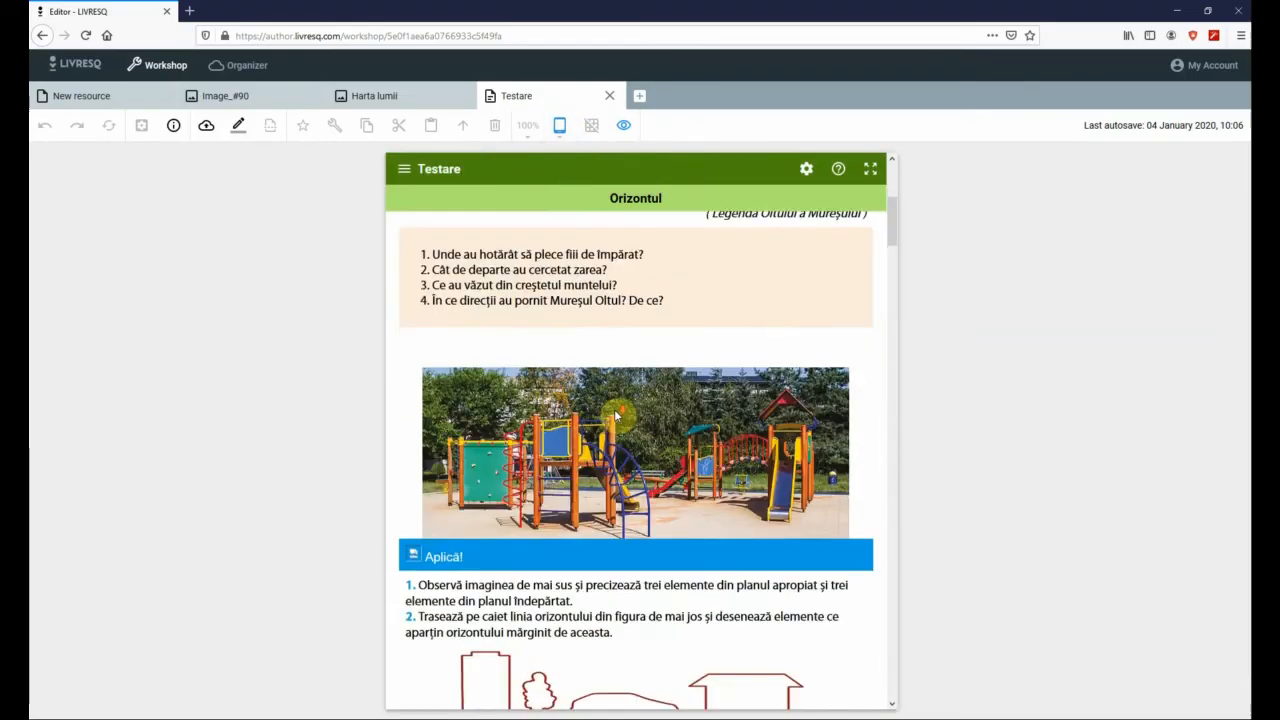
scroll(615, 416, "up", 5)
scroll(615, 416, "down", 3)
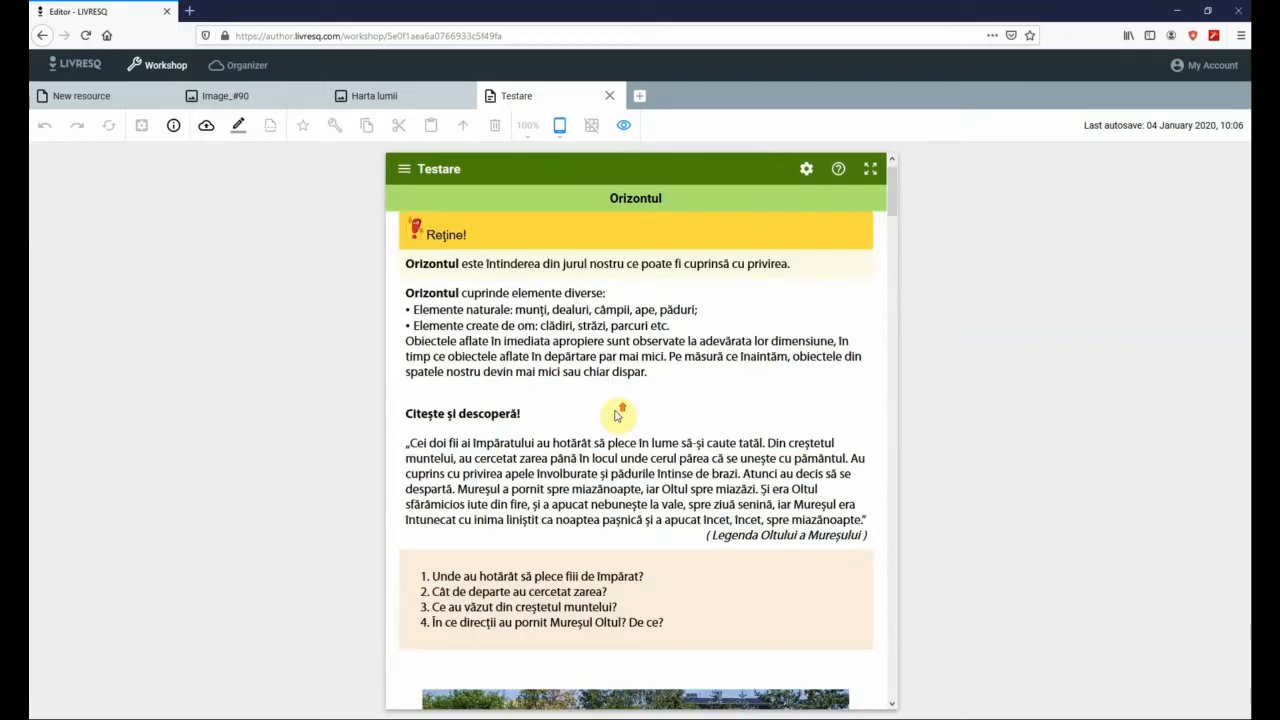
Step: Return the preview to the full responsive layout, look through the section's content and exit to the editor
left_click(558, 125)
left_click(561, 156)
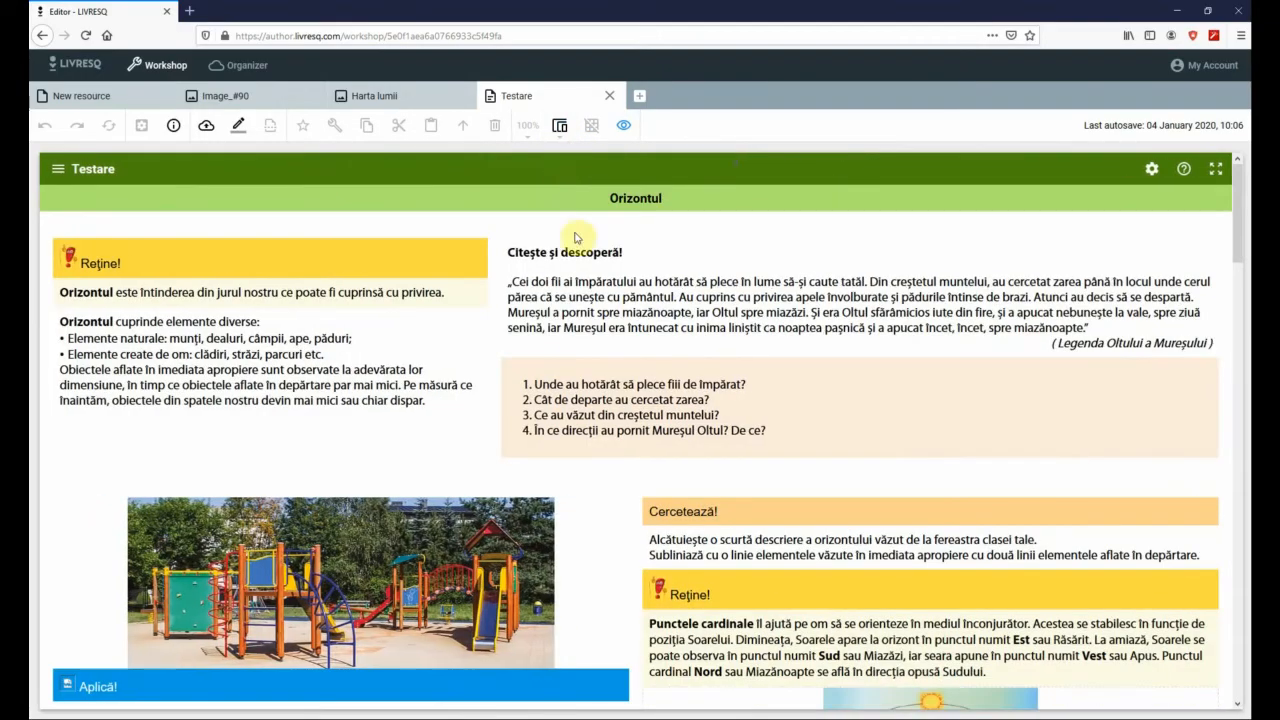
scroll(652, 499, "down", 3)
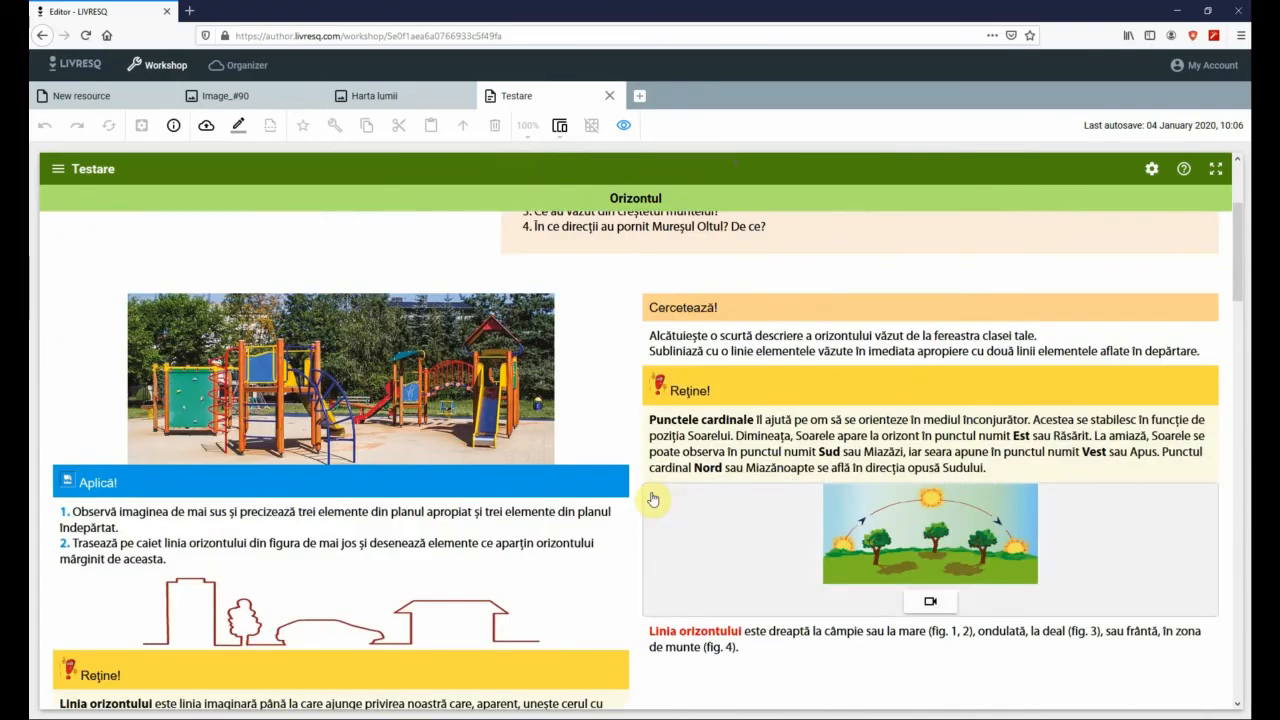
scroll(652, 499, "down", 5)
scroll(652, 499, "down", 4)
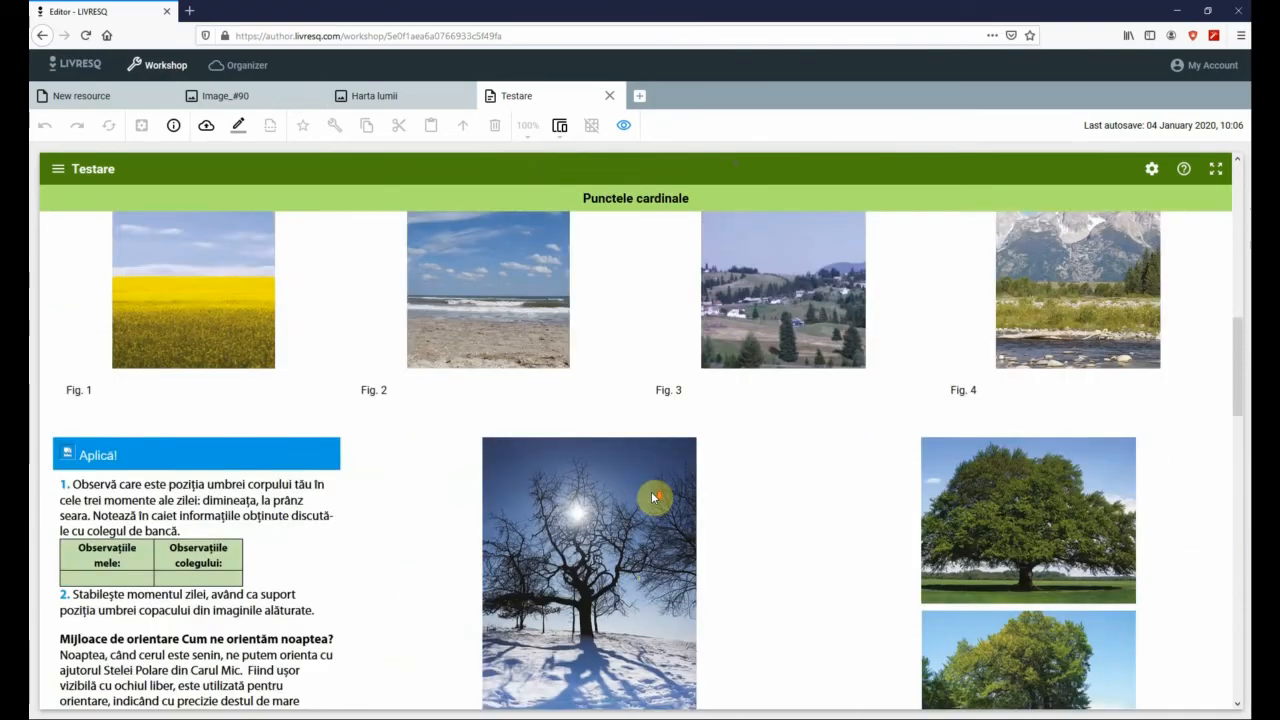
scroll(652, 499, "up", 5)
key("Escape")
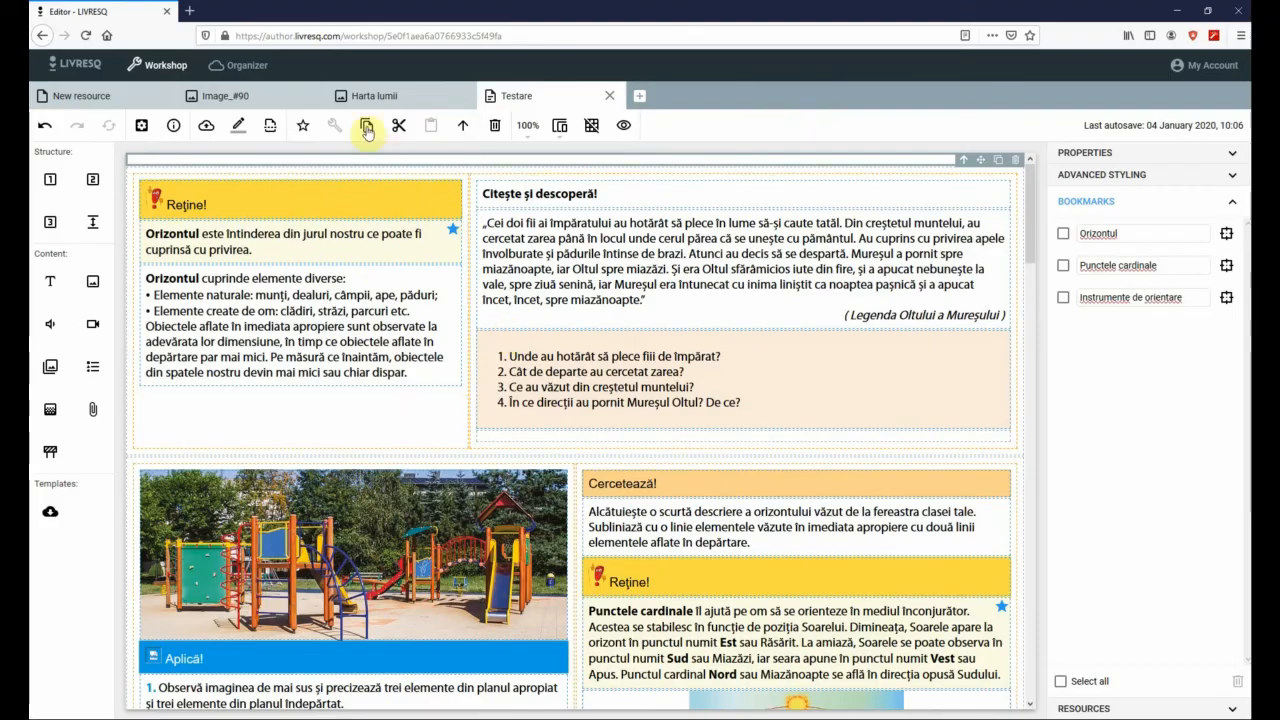
Step: Open the Geografie project from the Organizer and look through its table of contents, identity and statistics areas
left_click(241, 68)
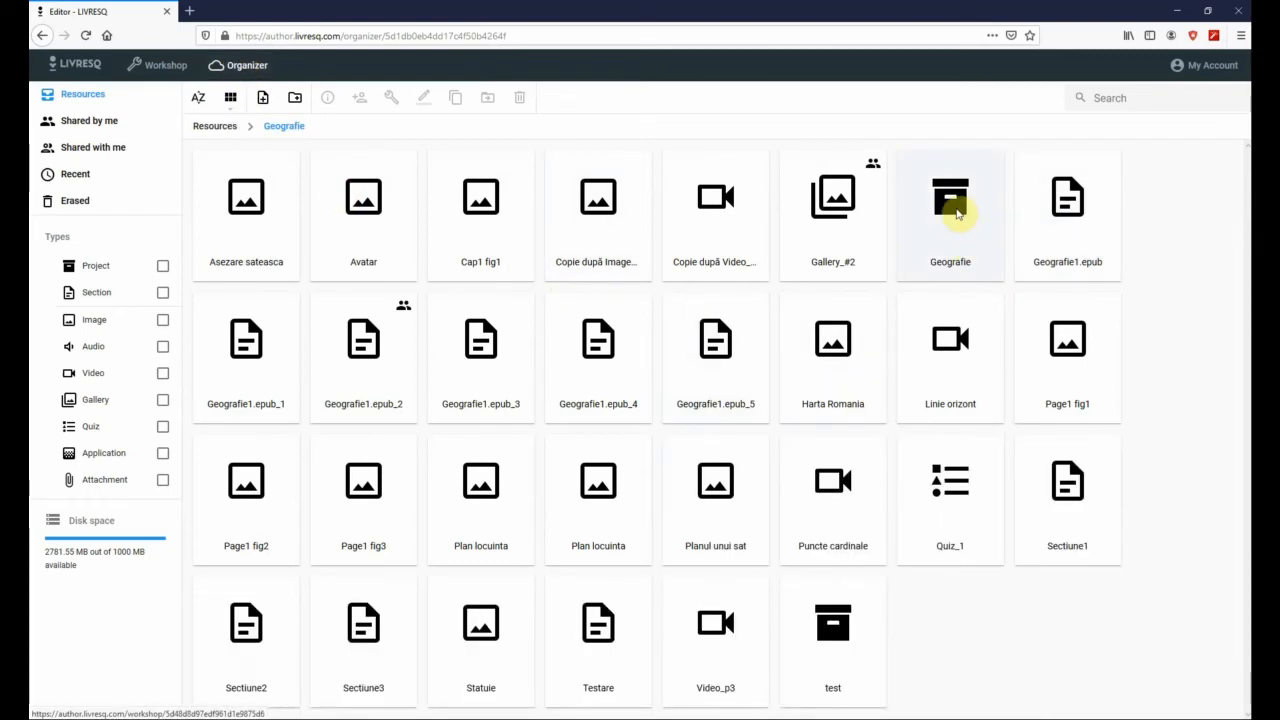
double_click(957, 213)
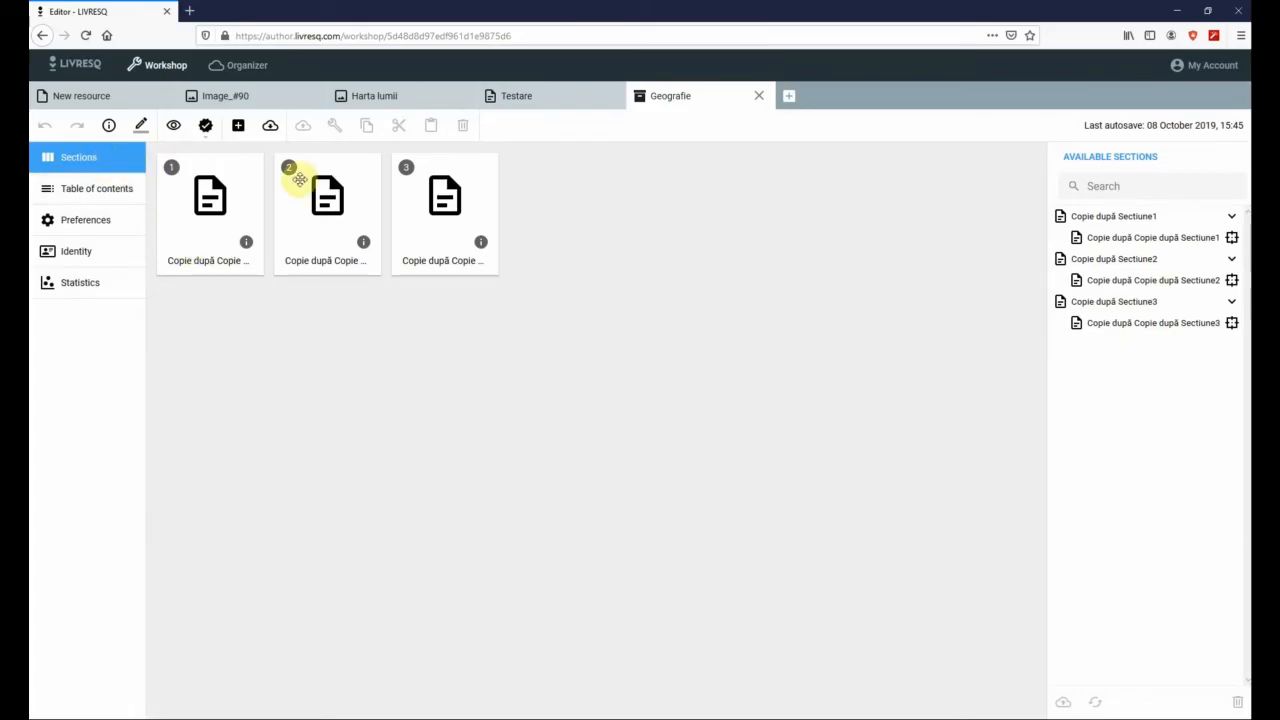
left_click(74, 192)
left_click(76, 263)
left_click(77, 283)
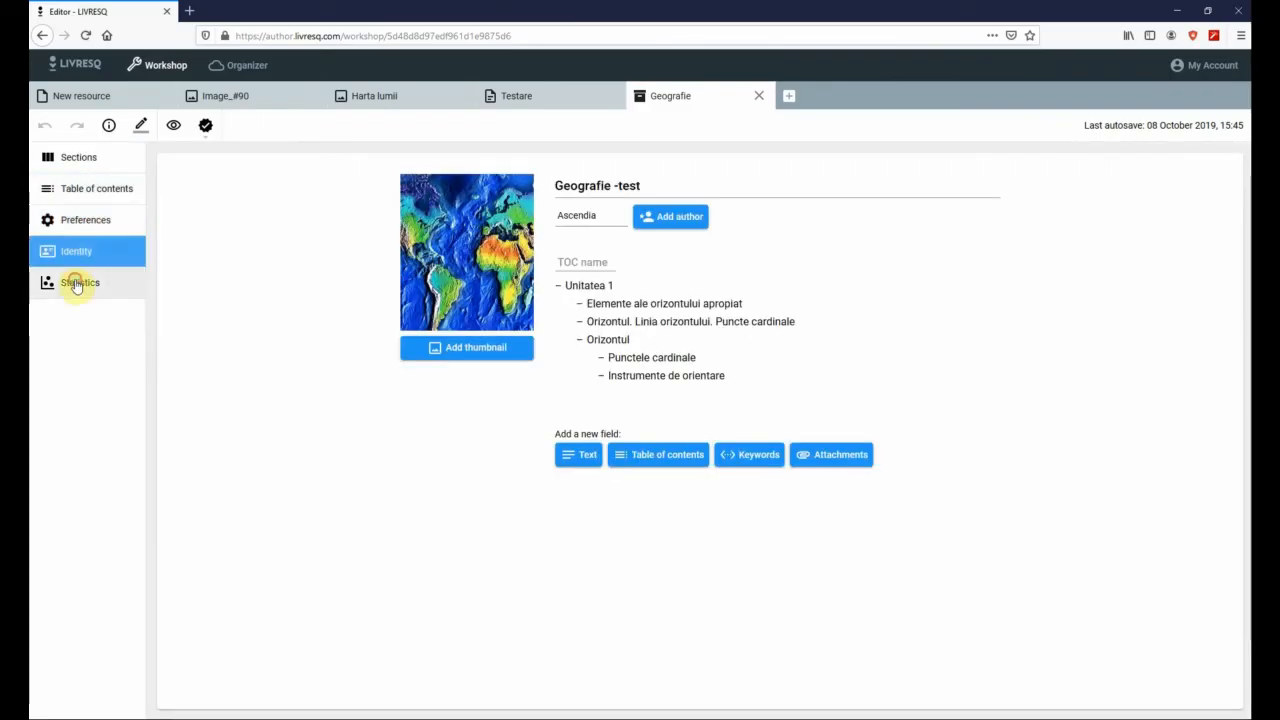
Step: Try moving the third section within the Geografie project's section order
left_click(75, 162)
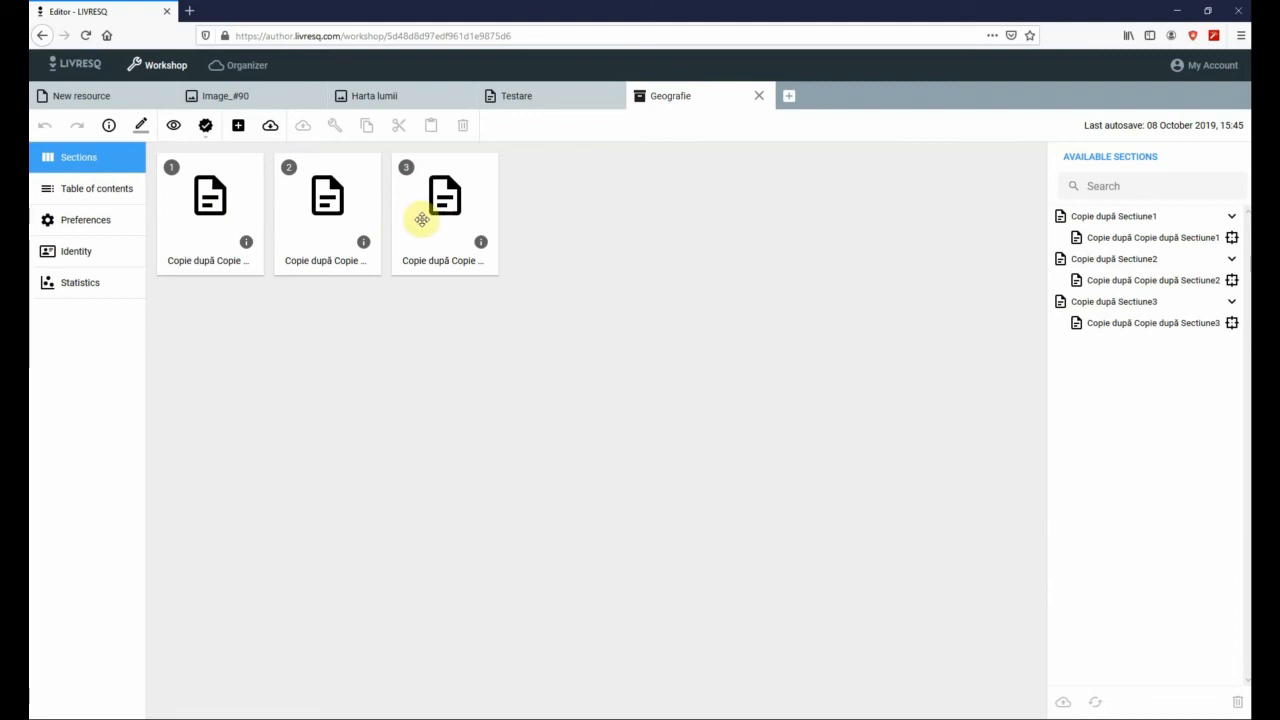
left_click_drag(443, 226, 487, 241)
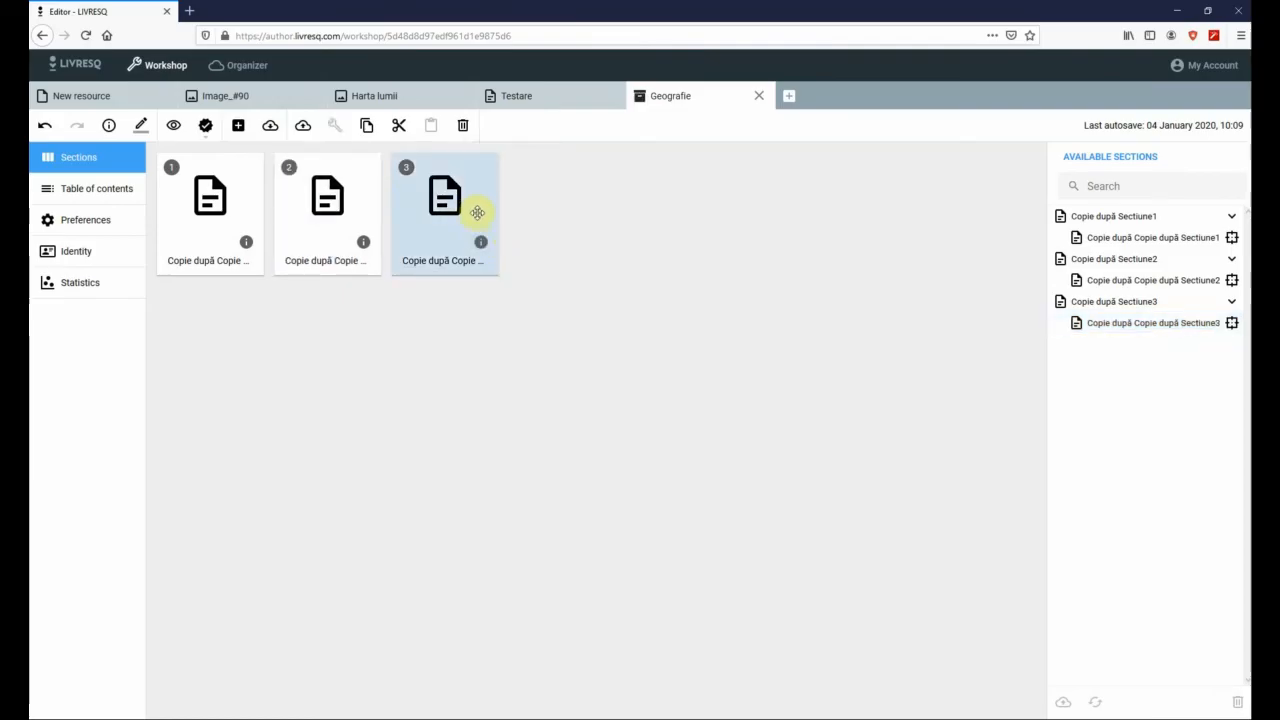
Step: Try moving the Punctele cardinale entry in the table of contents and check text editing on "Orizontul. Linia orizontului. Puncte cardinale"
left_click(94, 189)
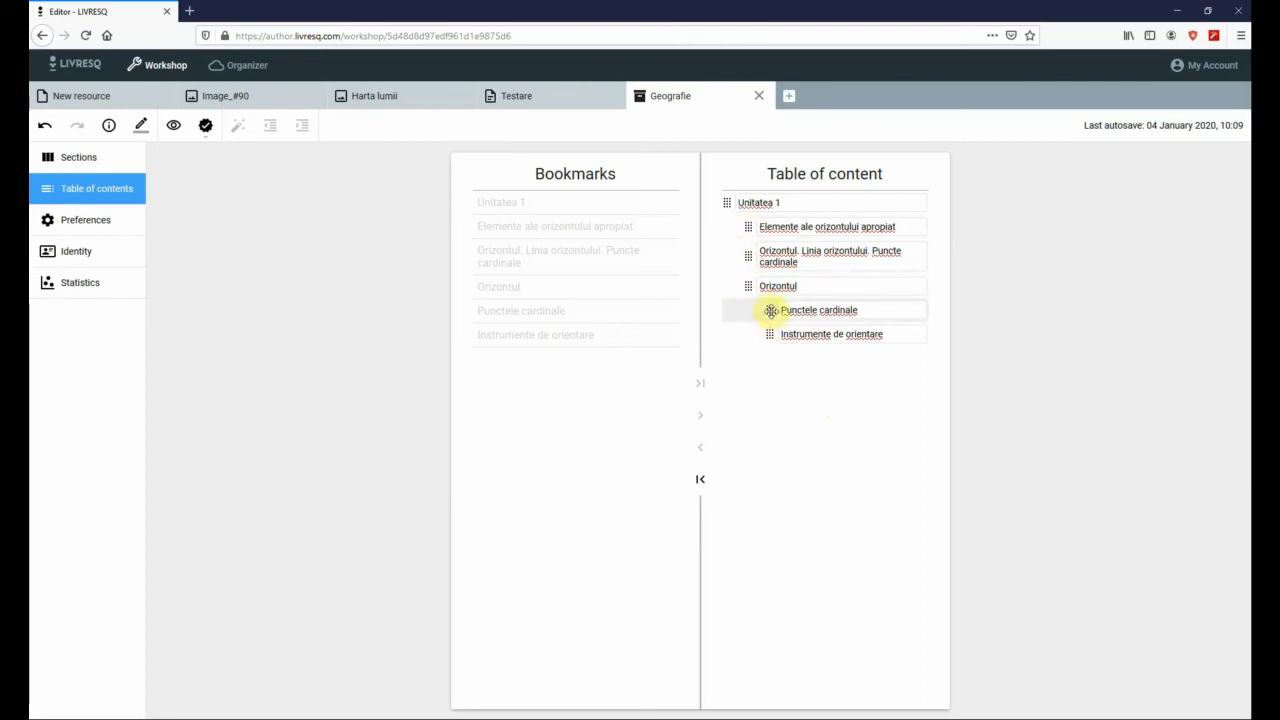
mouse_move(765, 311)
left_mouse_down()
mouse_move(743, 305)
mouse_move(789, 310)
left_mouse_up()
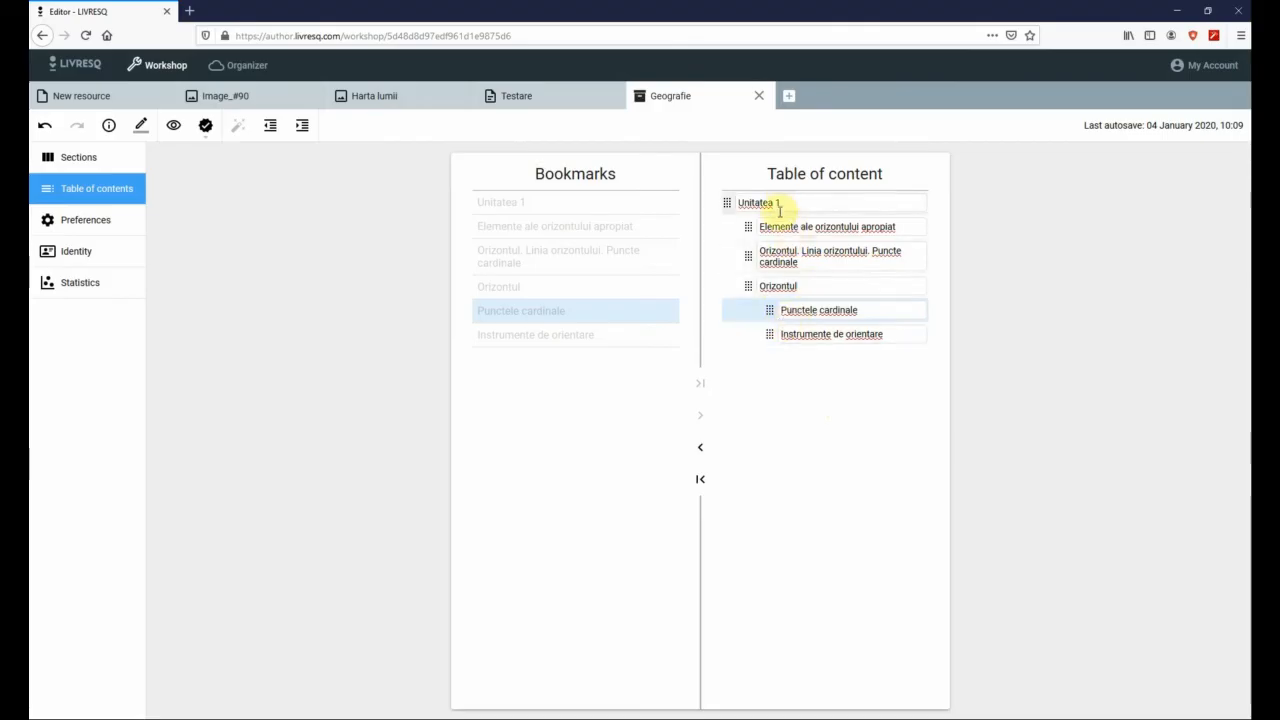
left_click(790, 254)
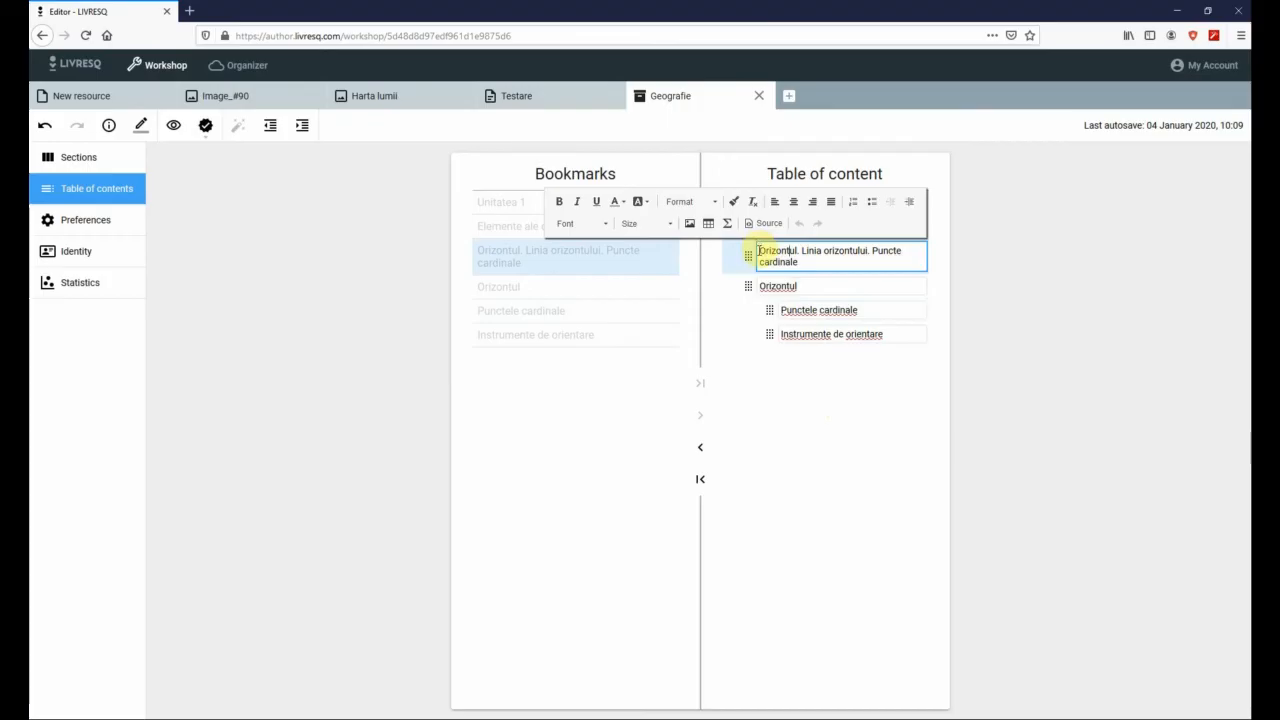
left_click_drag(758, 250, 811, 260)
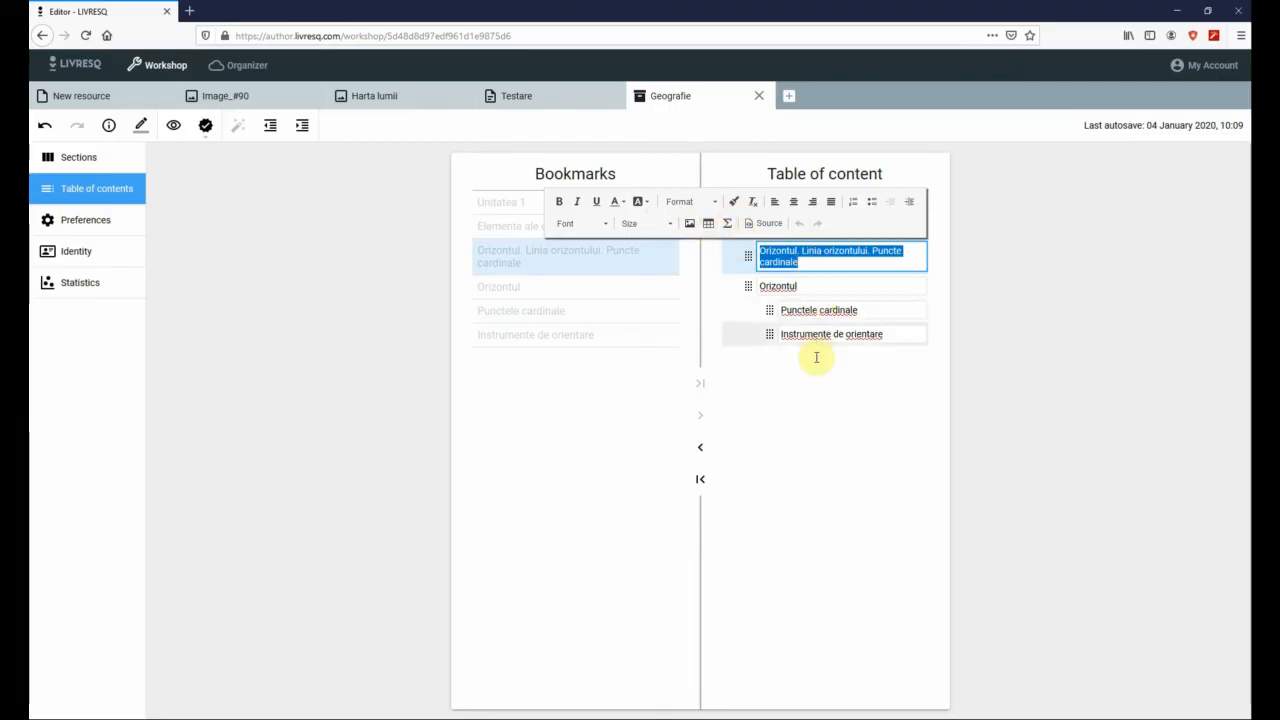
left_click(814, 401)
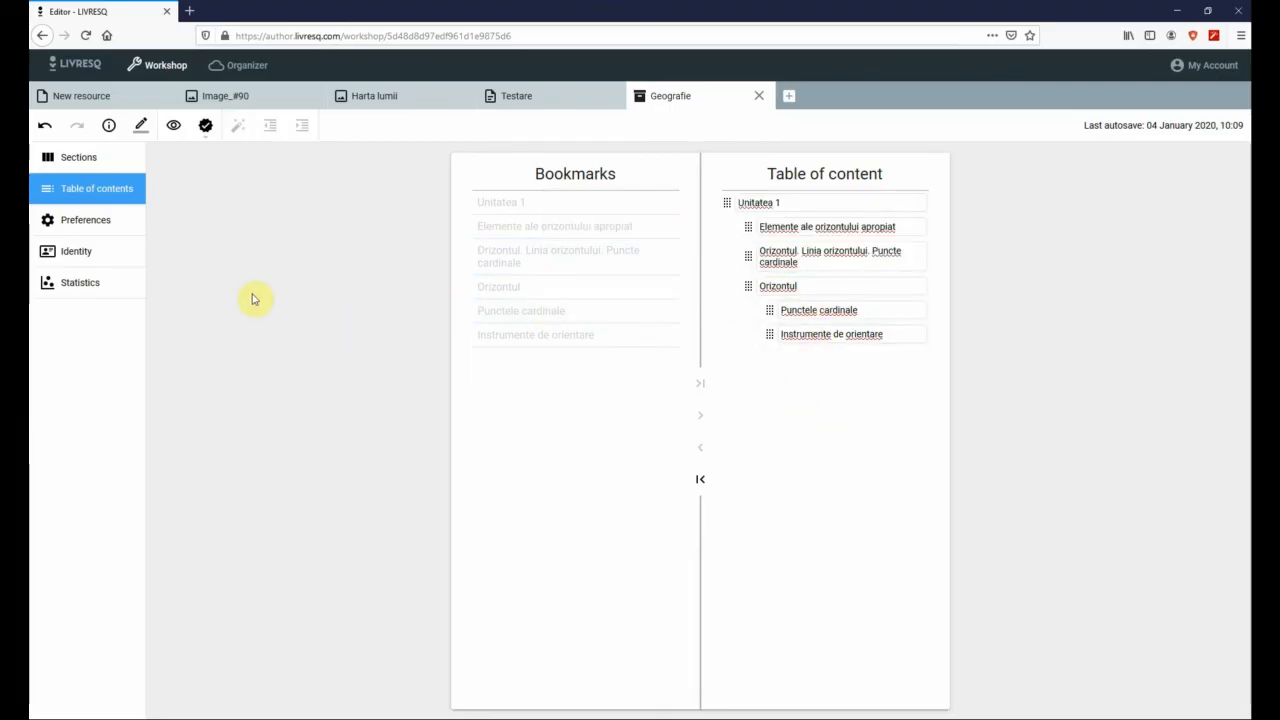
Step: Review the project's preferences, including title, theme, navigation, bars behaviour and main toolbar options
left_click(83, 222)
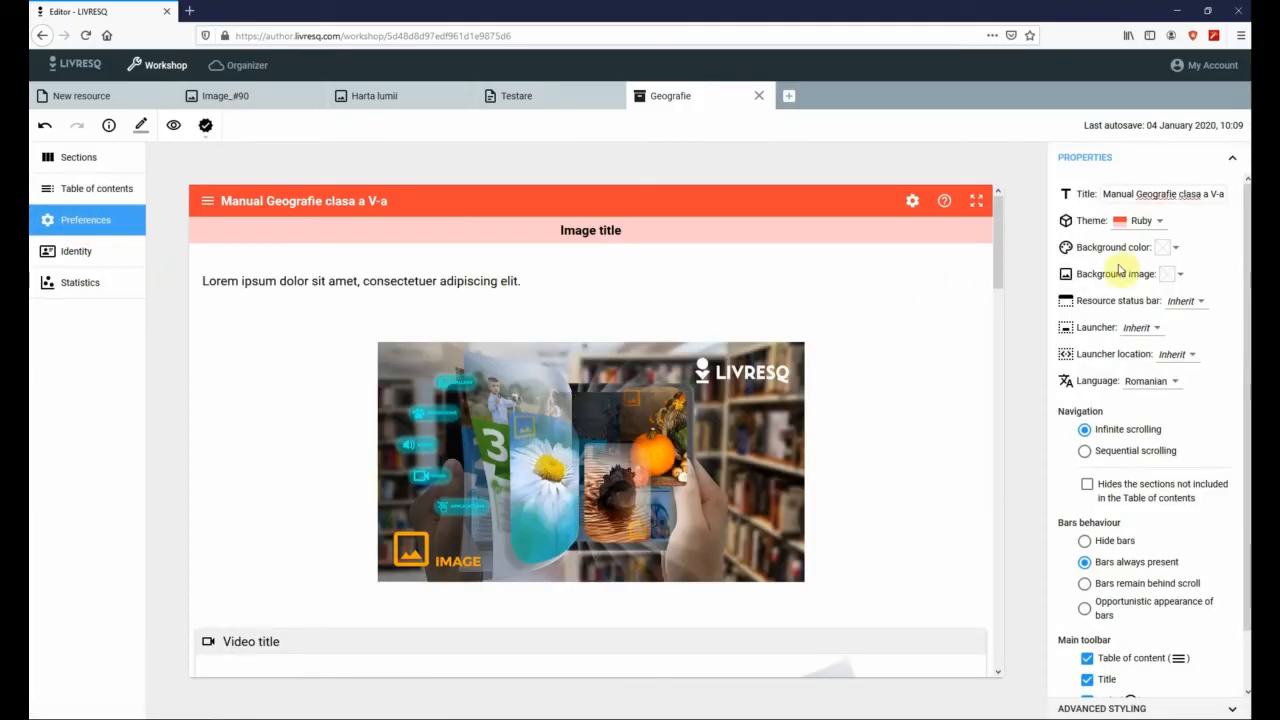
left_click(1120, 192)
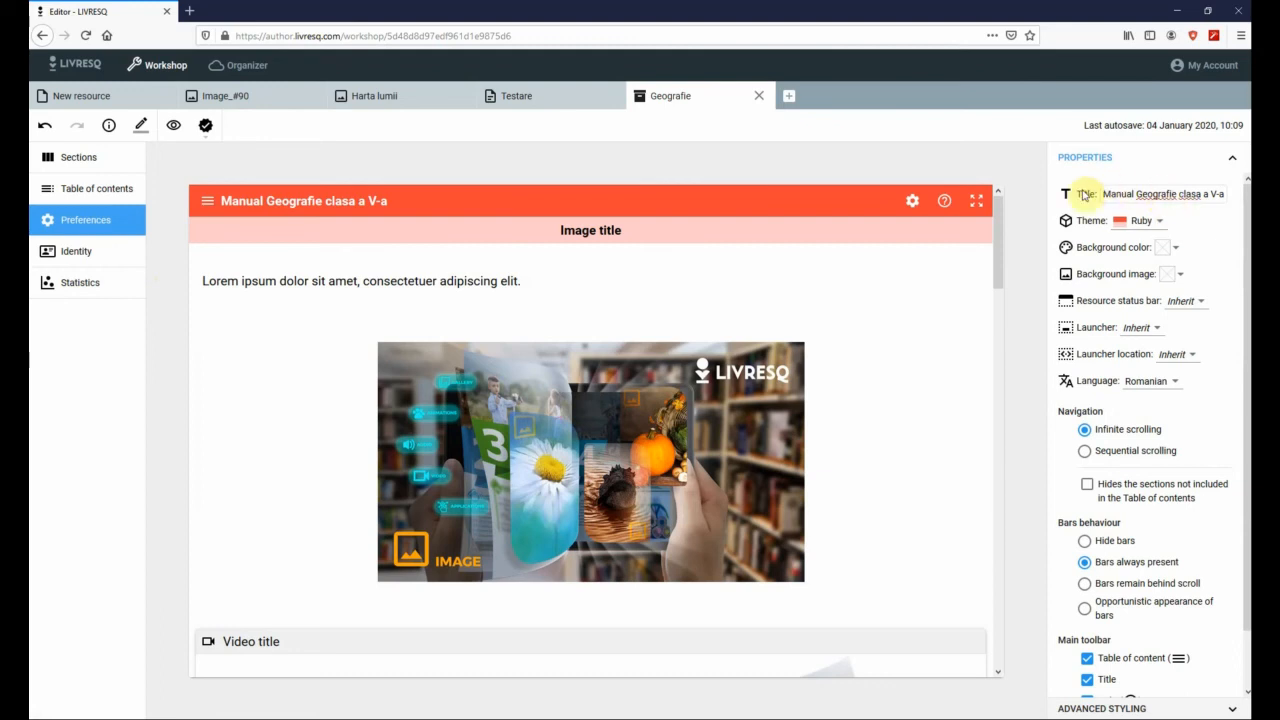
left_click(1208, 194)
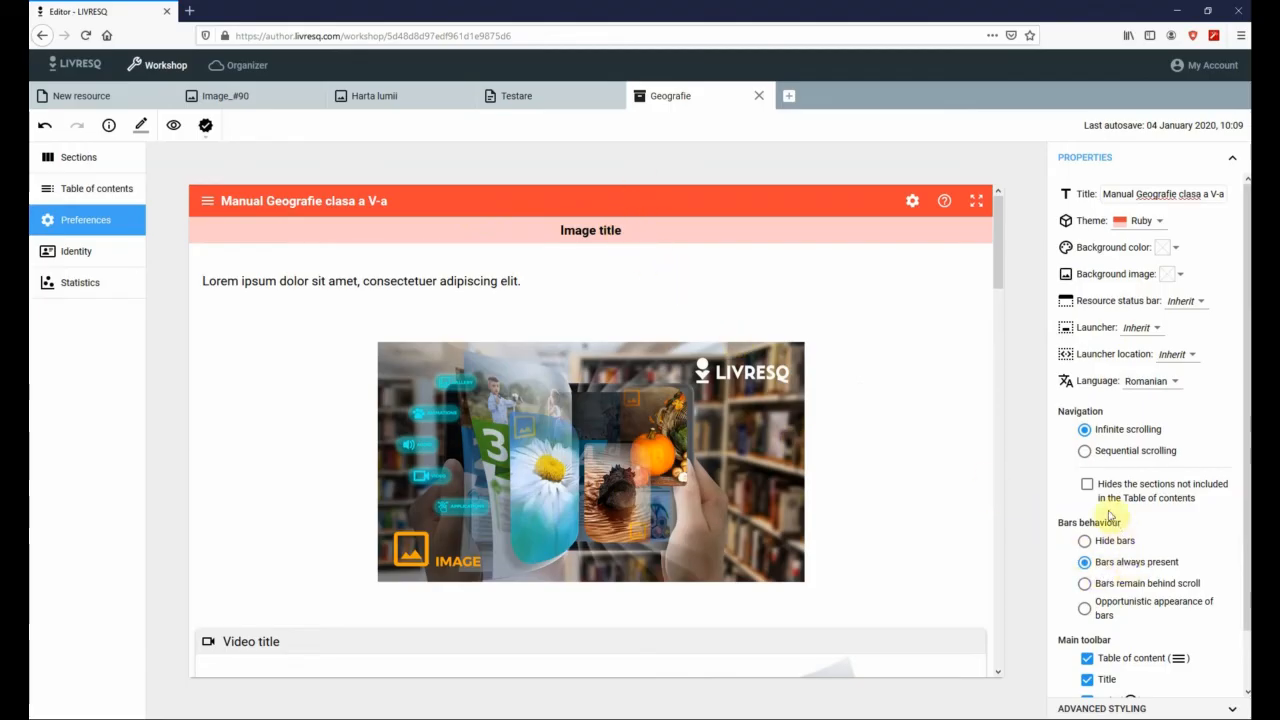
scroll(1135, 643, "down", 1)
scroll(1129, 649, "down", 2)
scroll(1129, 649, "up", 3)
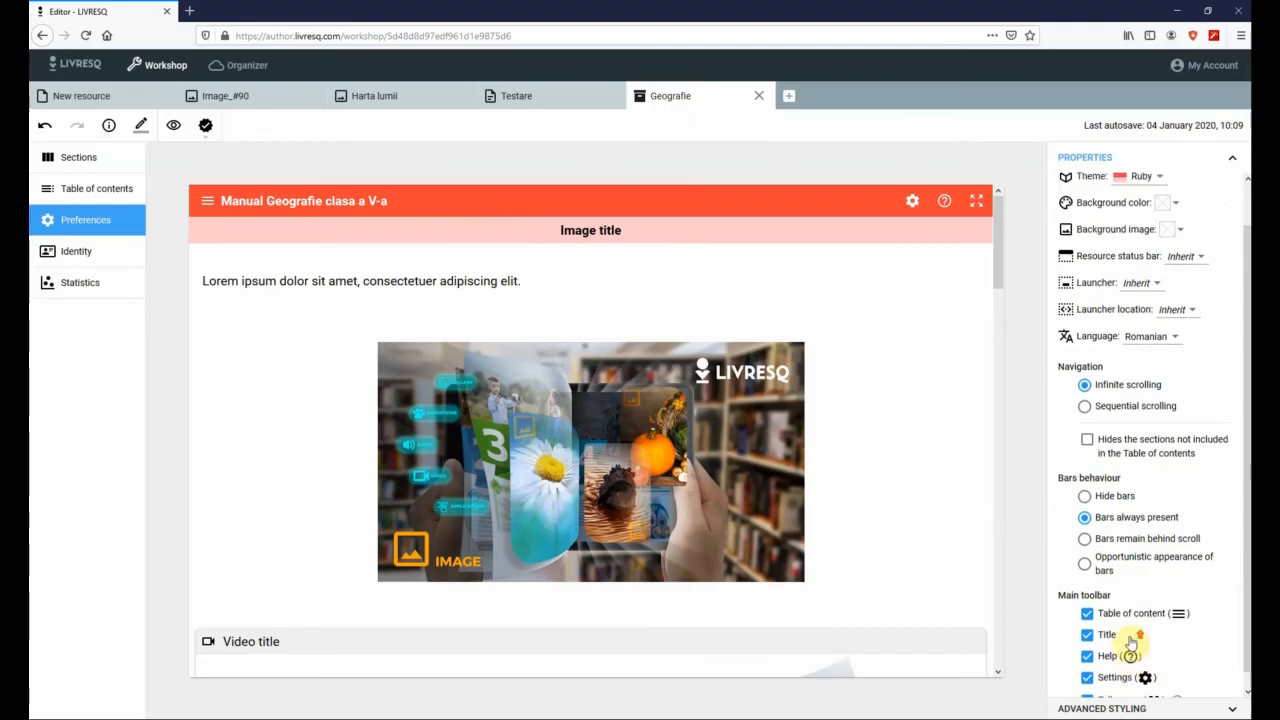
Step: Examine the Geografie project's identity details, including thumbnail, title, authors, table of contents and additional field types, and its resource statistics
left_click(75, 258)
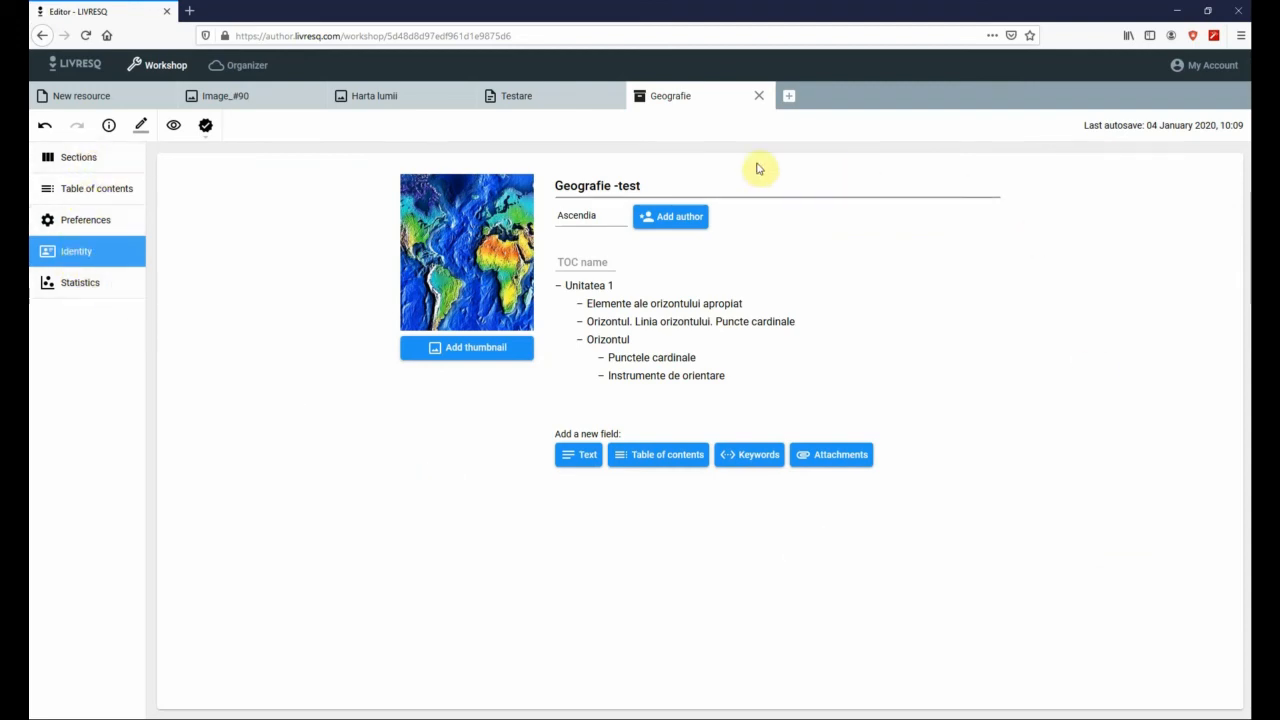
mouse_move(406, 313)
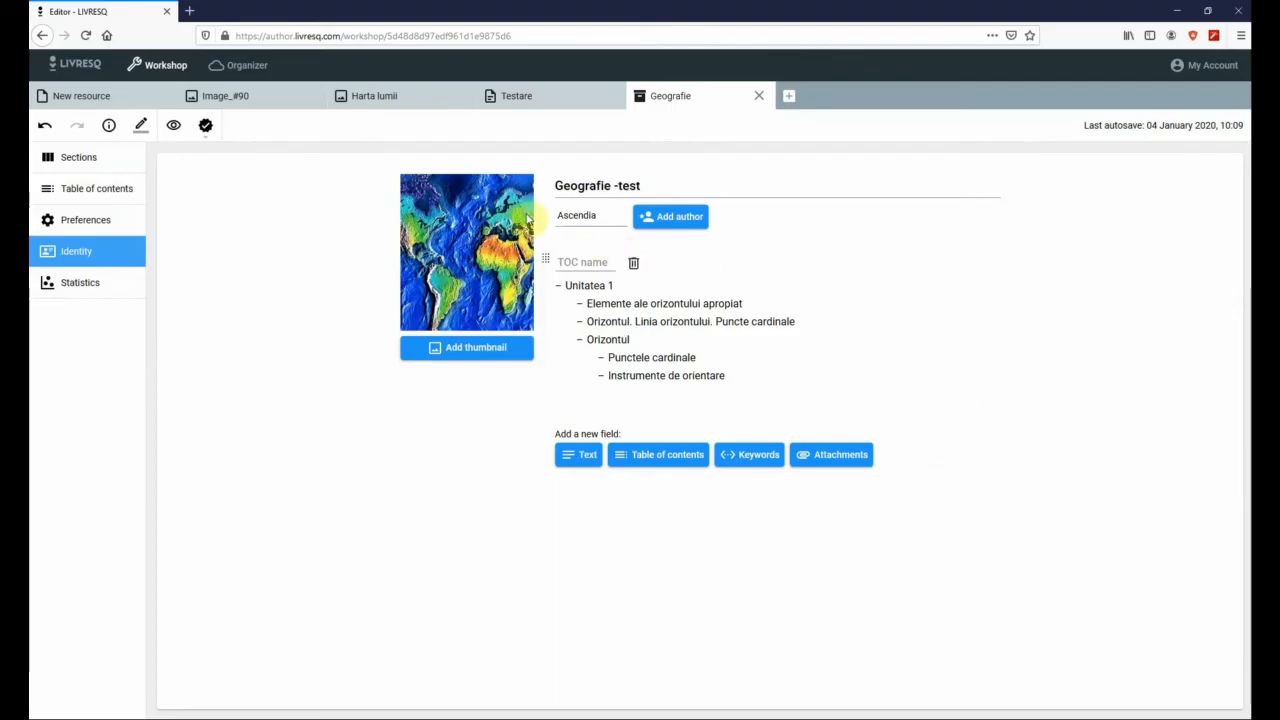
mouse_move(405, 273)
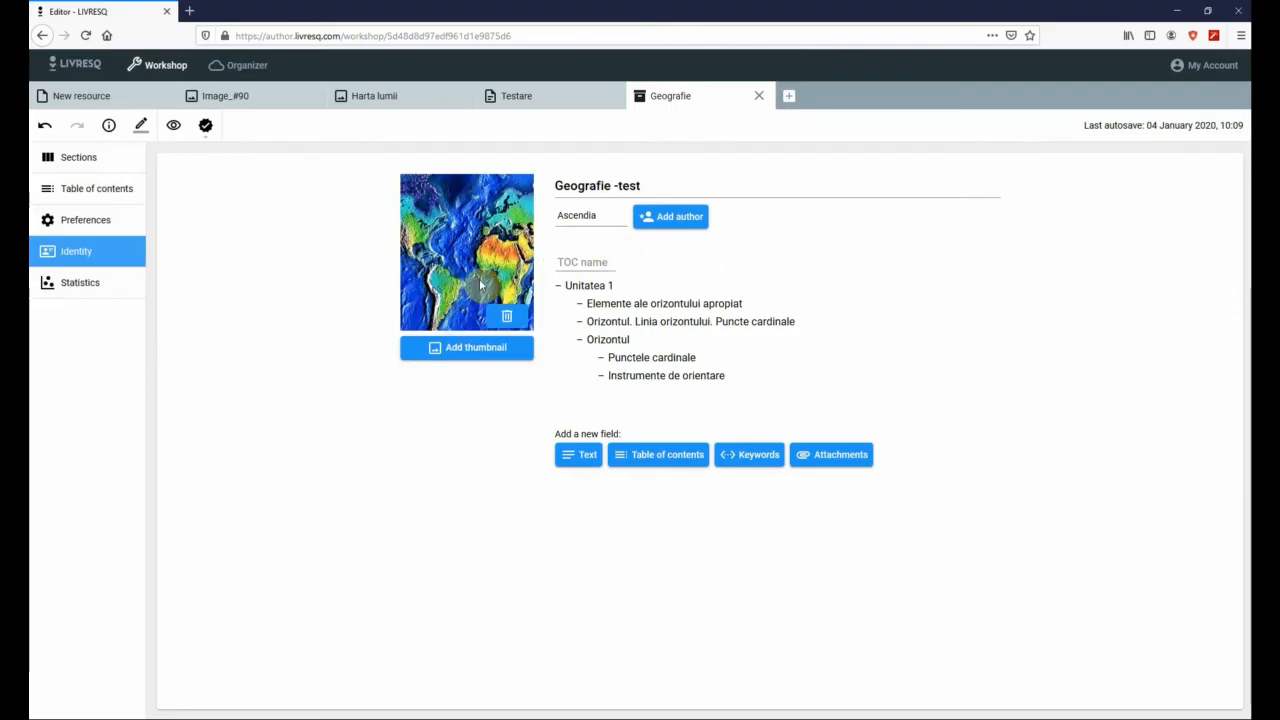
left_click(582, 187)
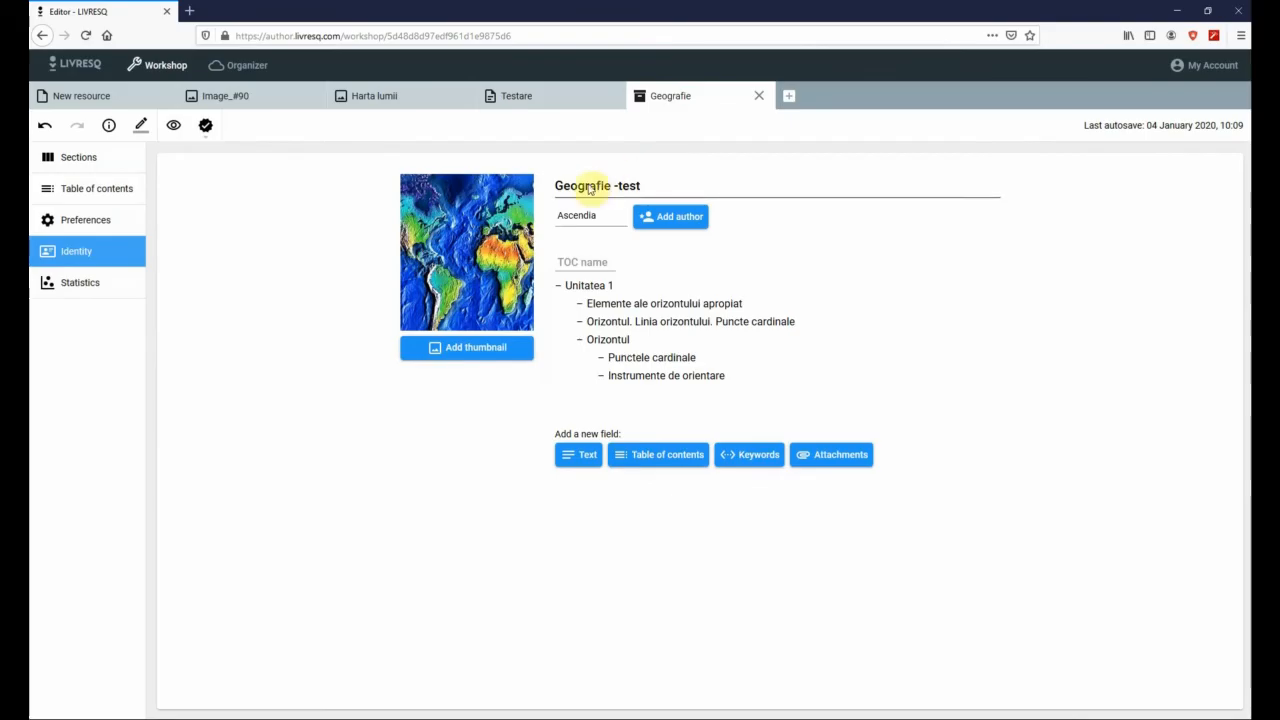
left_click(677, 228)
mouse_move(570, 217)
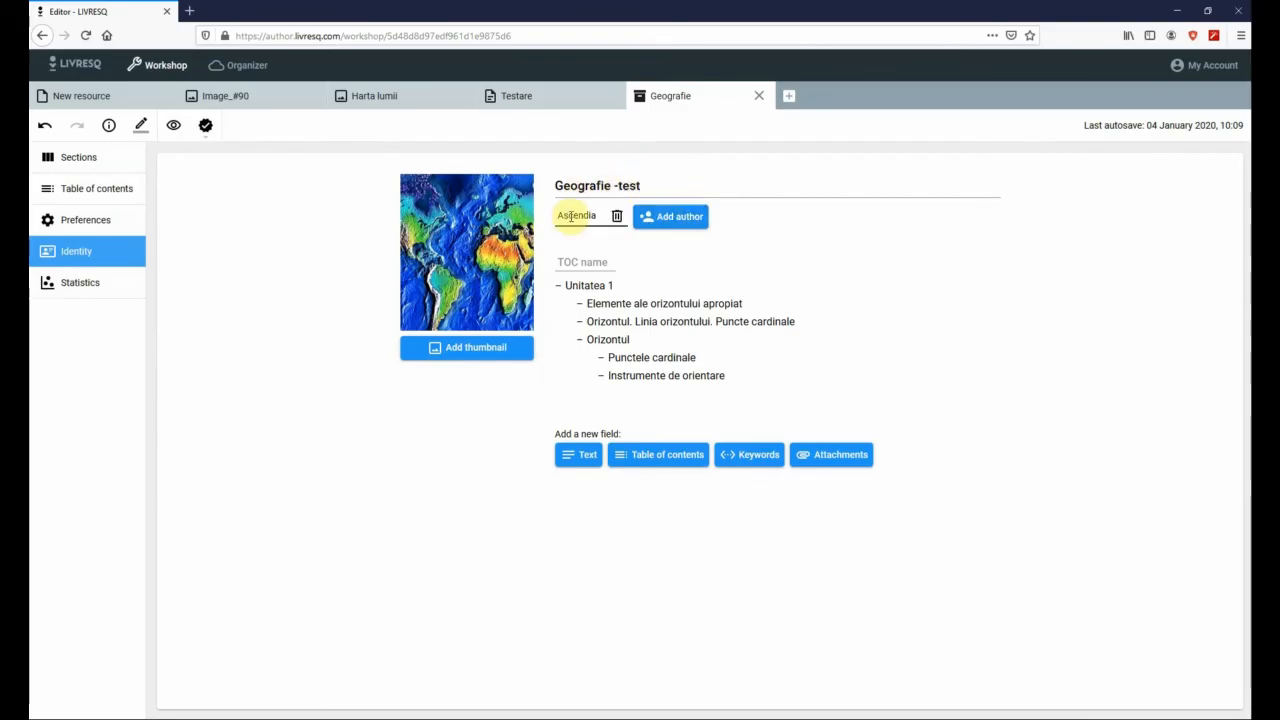
mouse_move(590, 280)
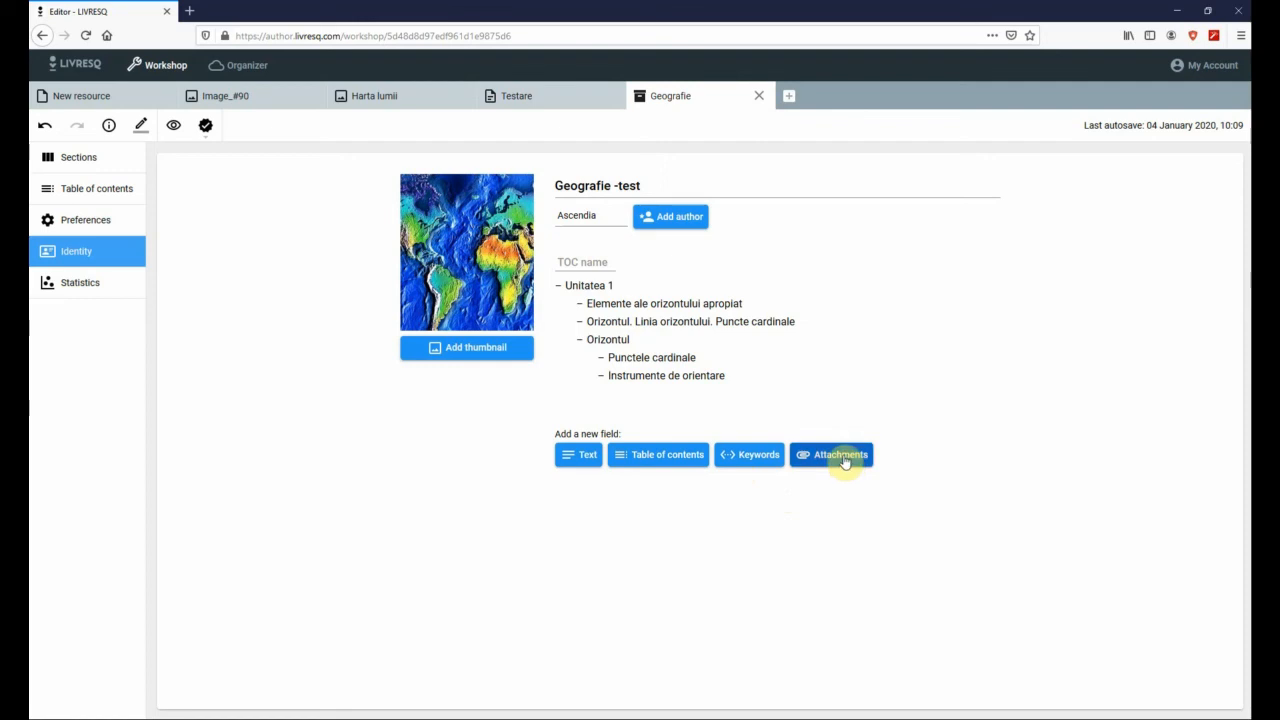
left_click(74, 286)
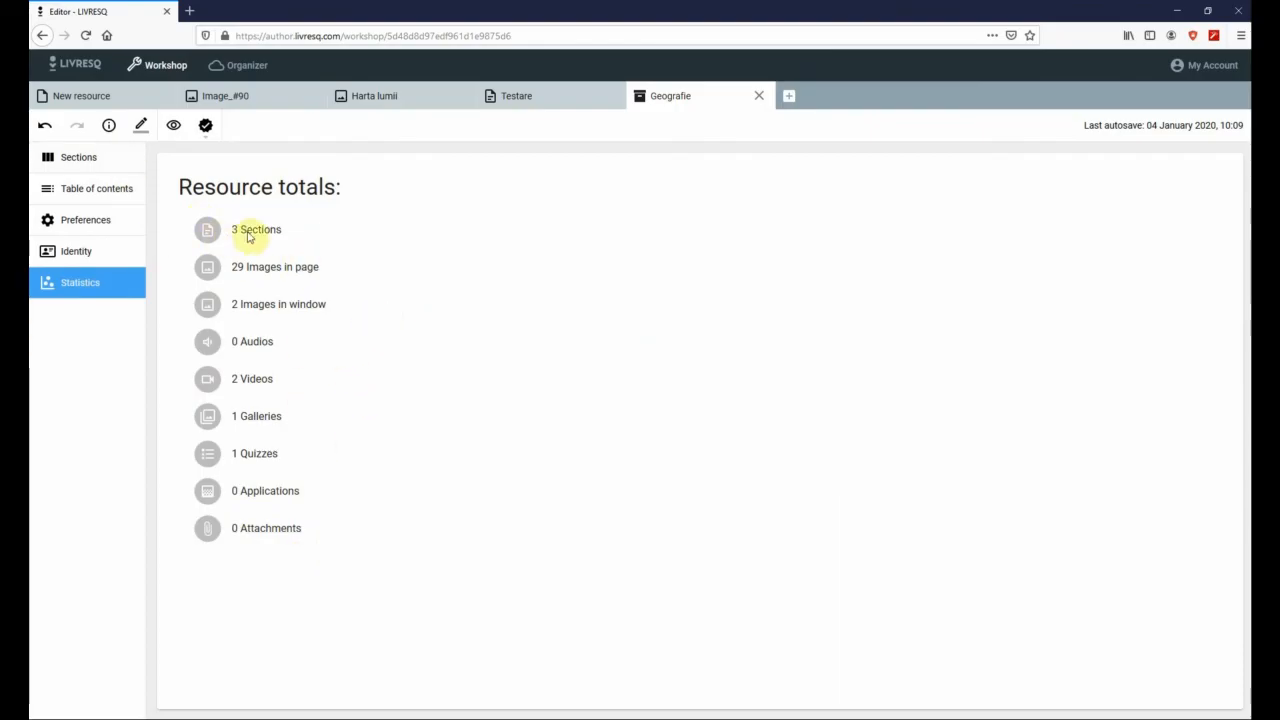
Step: Return to the project's preferences and look through its export options for downloadable packages, SCORM and Library publishing
left_click(88, 220)
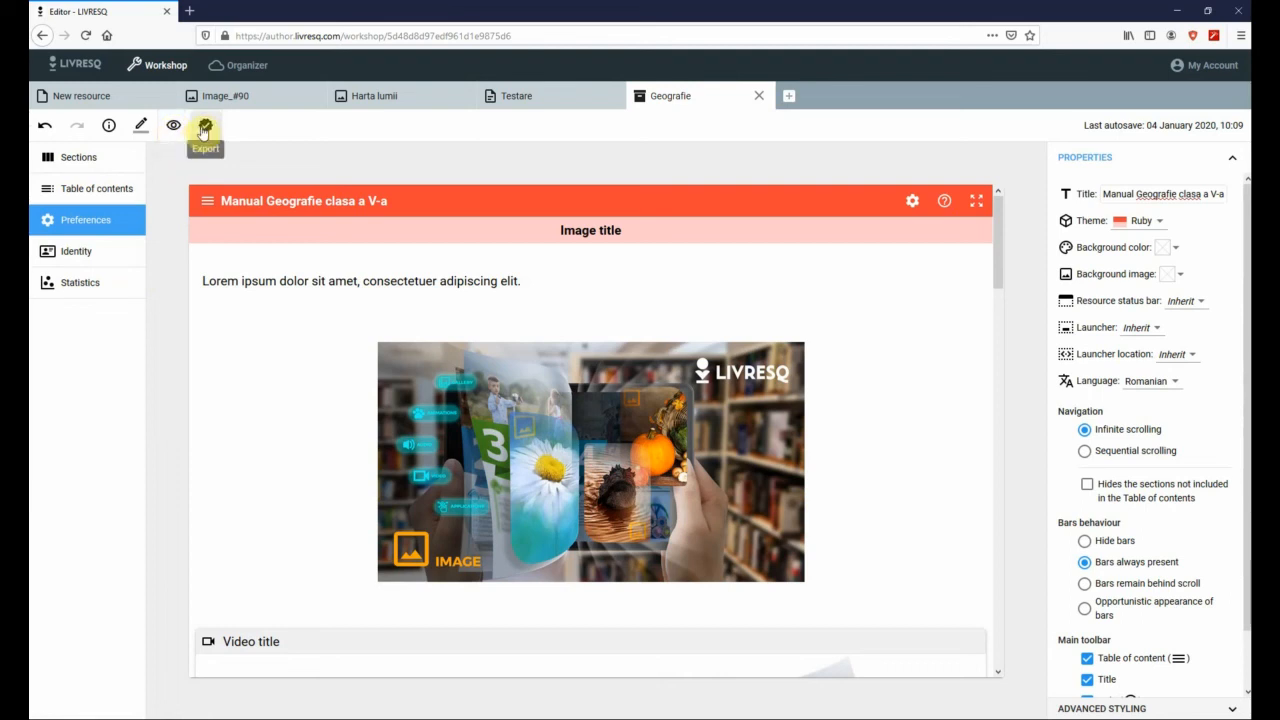
left_click(207, 127)
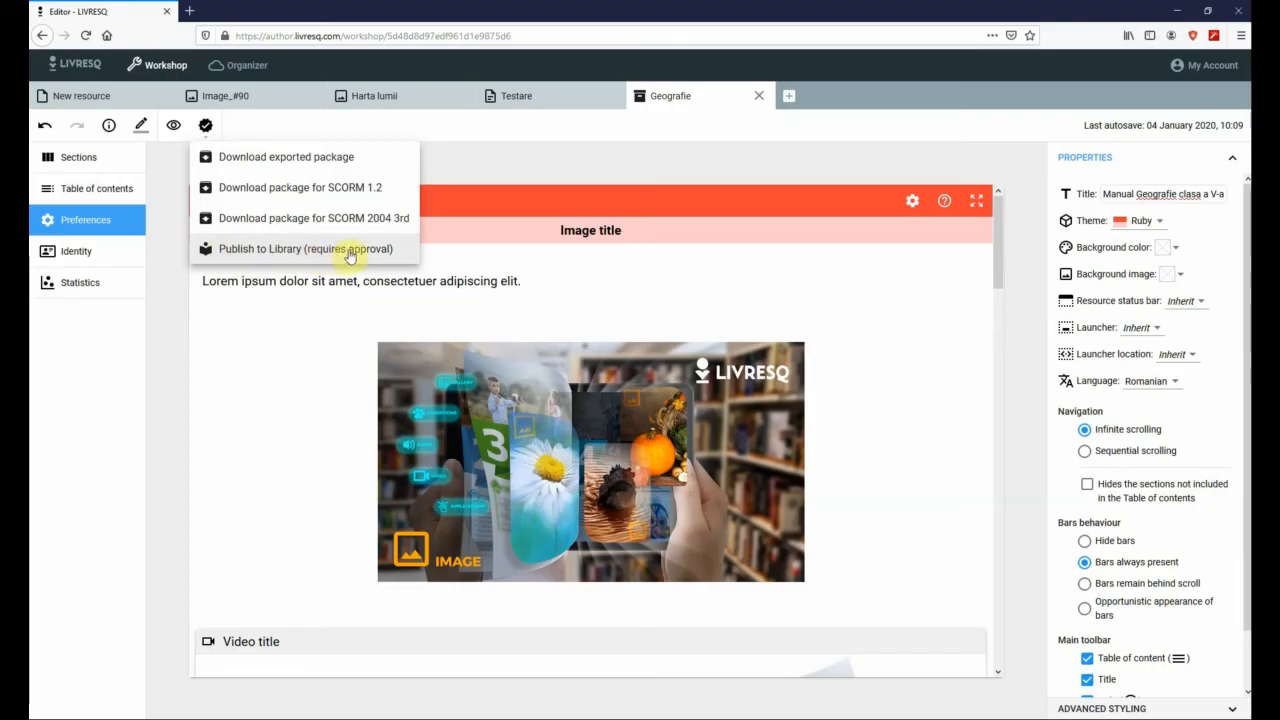
left_click(288, 353)
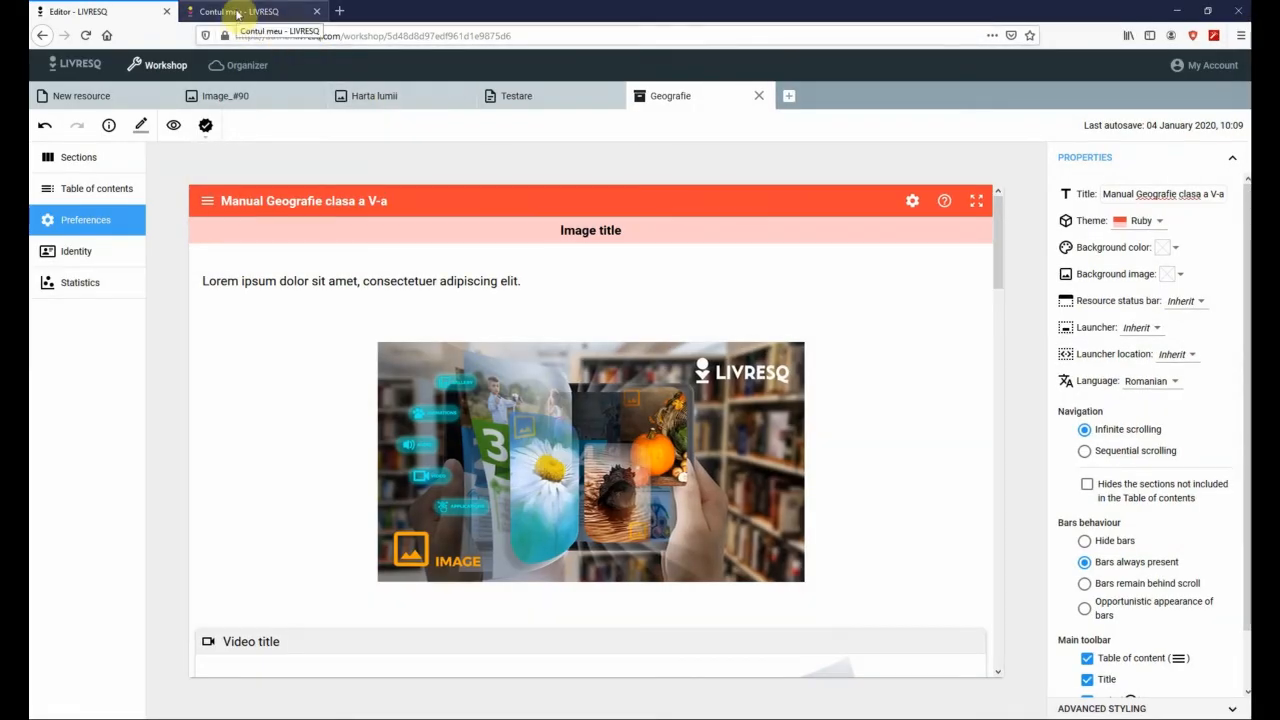
Step: Switch to the LIVRESQ account website and open the LIVRESQ Library's publication catalogue
left_click(237, 12)
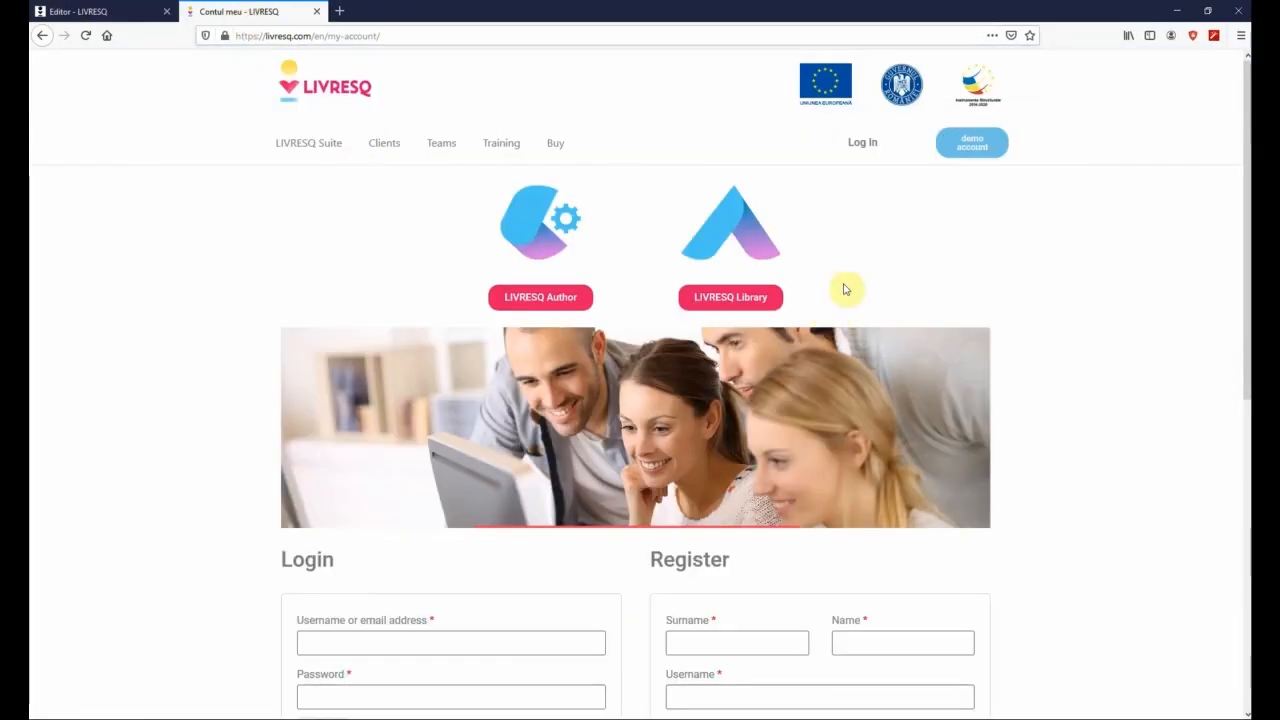
left_click(731, 302)
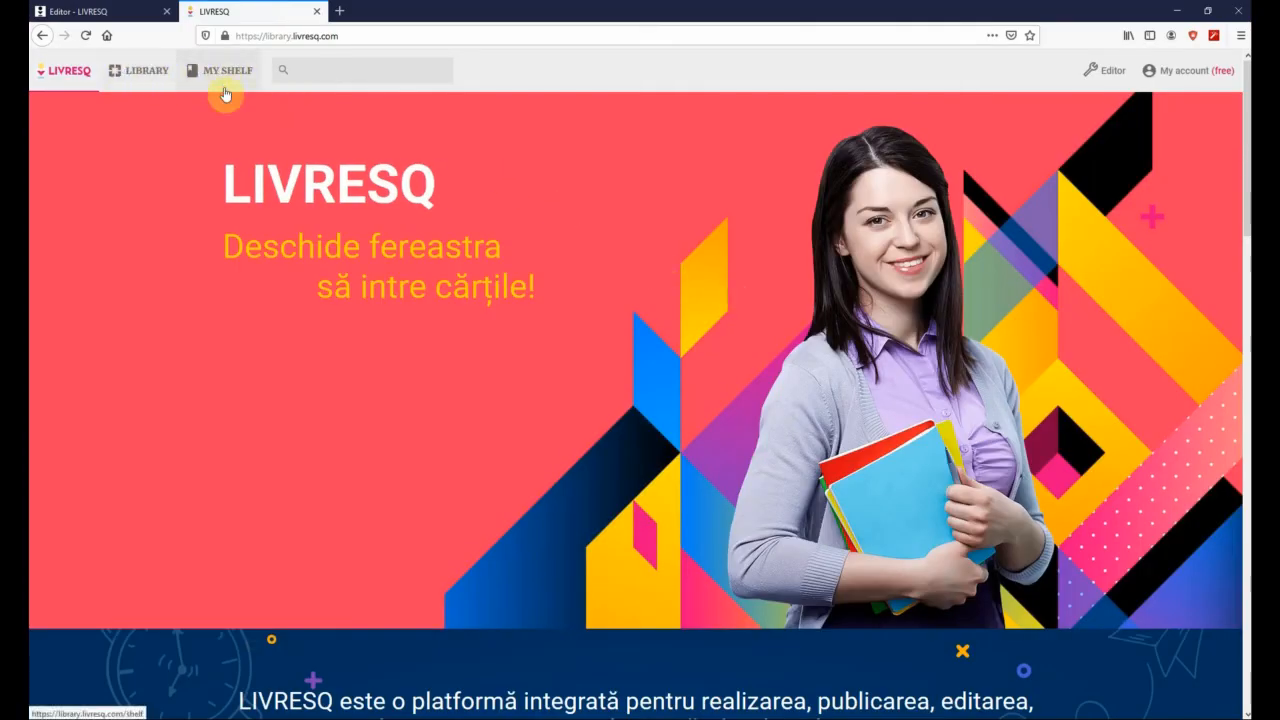
left_click(139, 71)
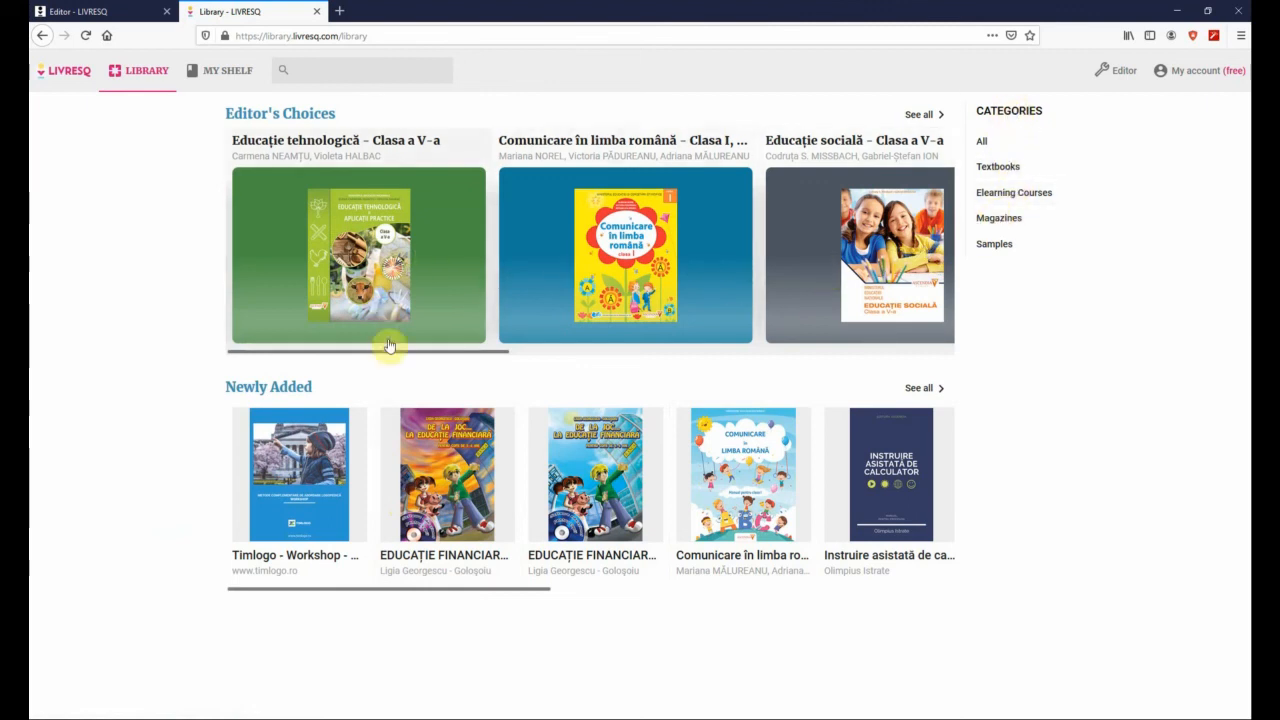
Step: Browse the Editor's Choices and Newly Added rows and the full list of publications, and open My Shelf
left_click_drag(408, 354, 489, 400)
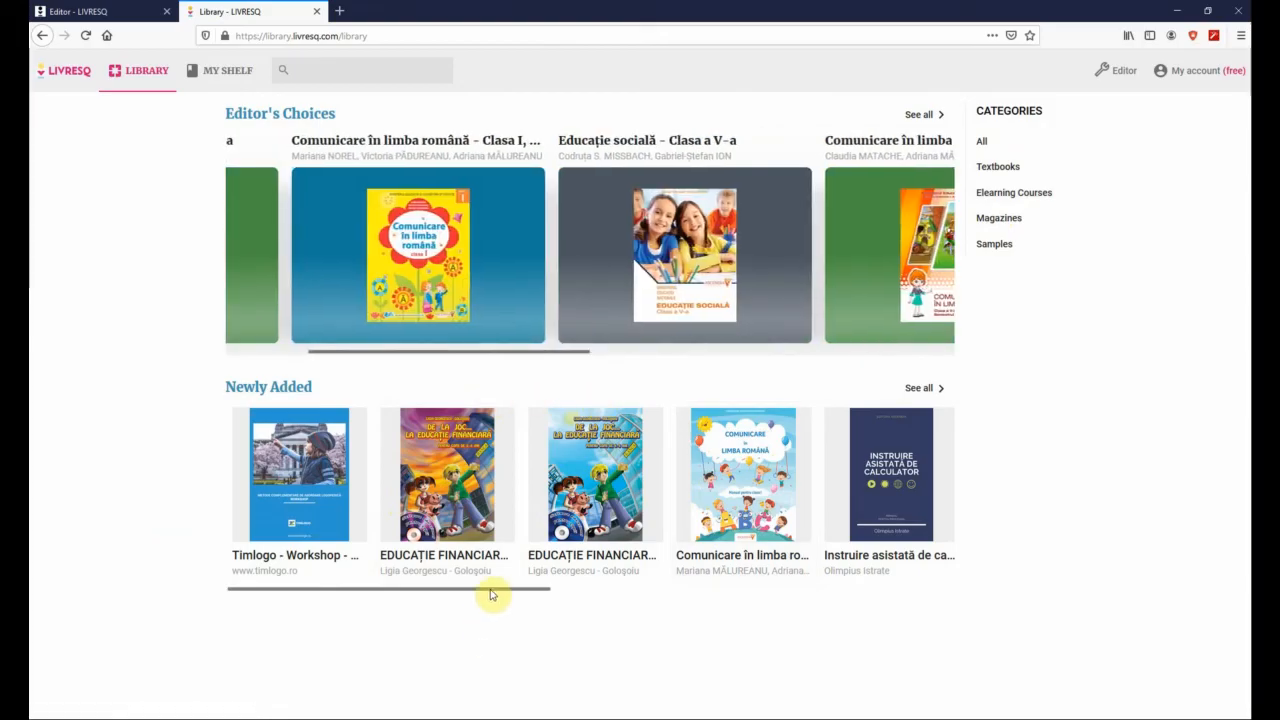
left_click_drag(491, 591, 780, 583)
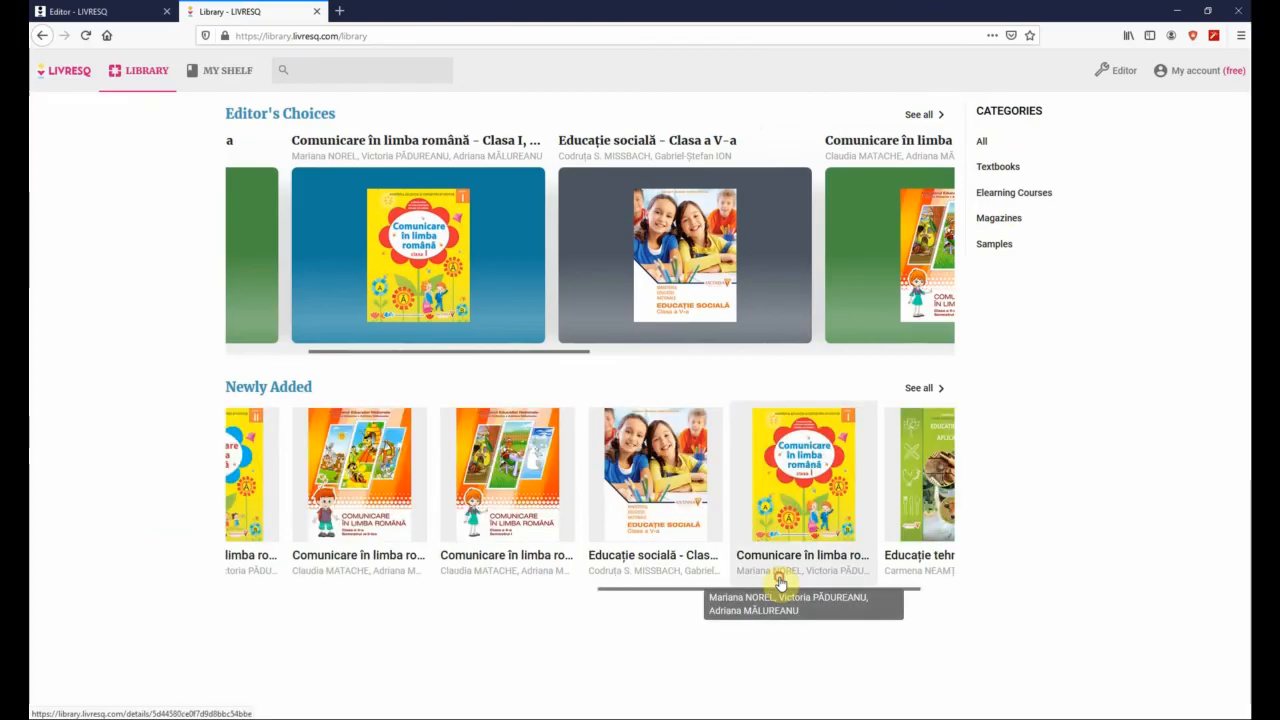
left_click(982, 143)
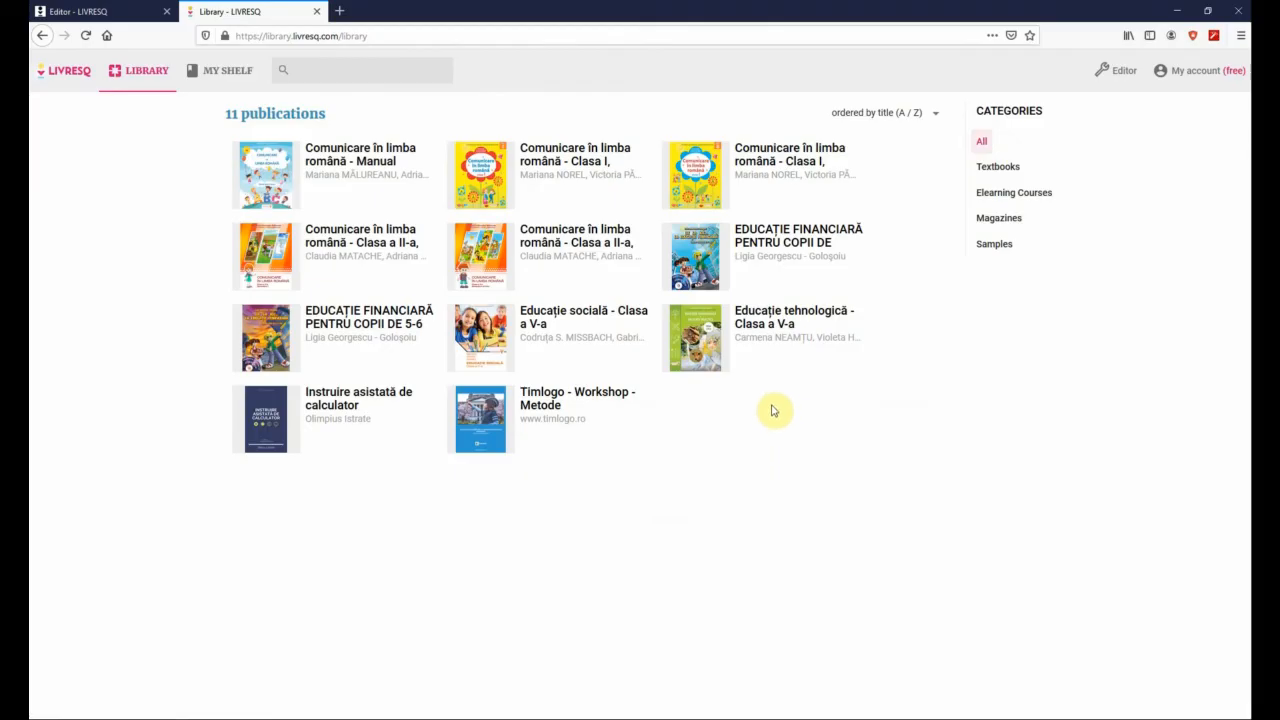
left_click(224, 76)
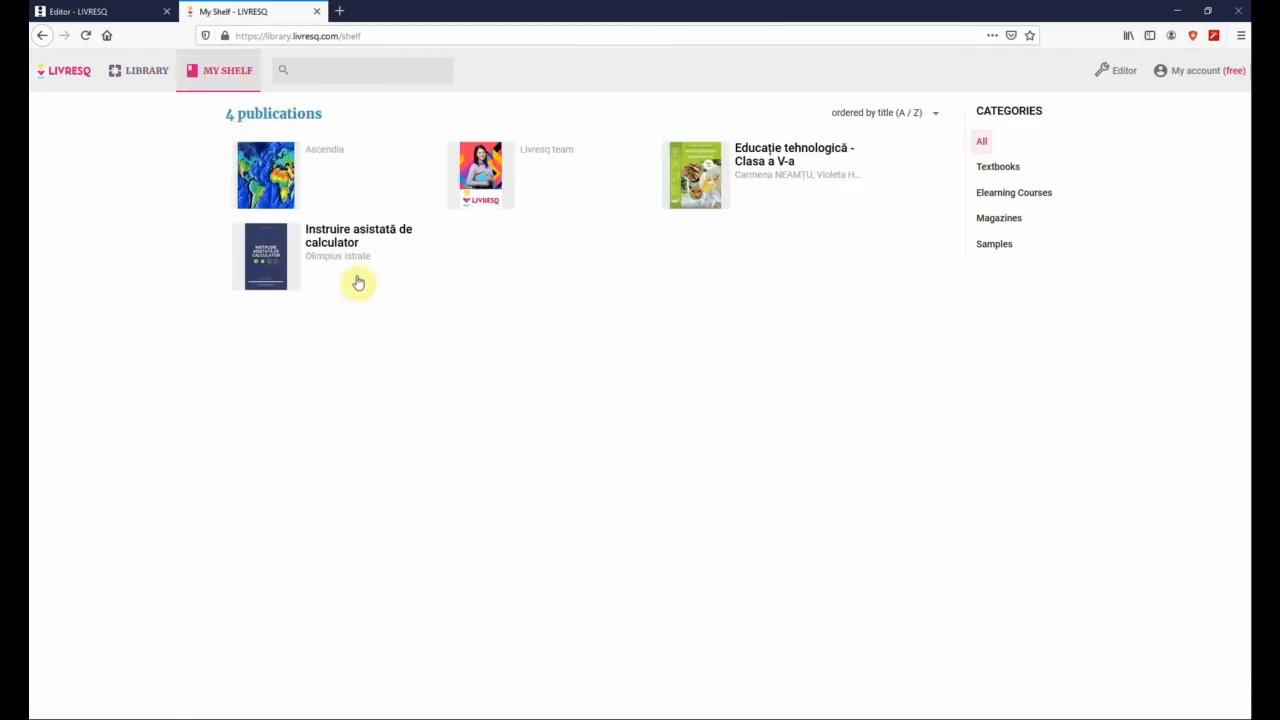